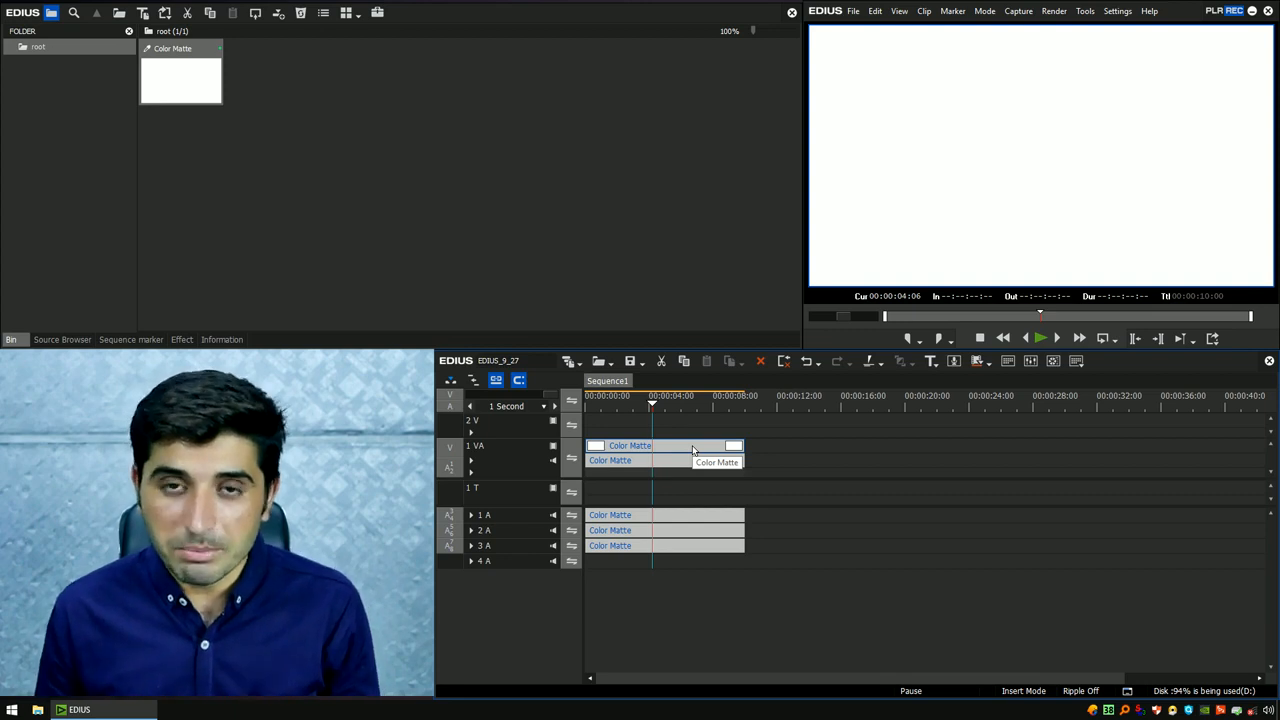
- Crop the white color matte in Layouter by 25% left, 25% right and 20% at the bottom
key("F7")
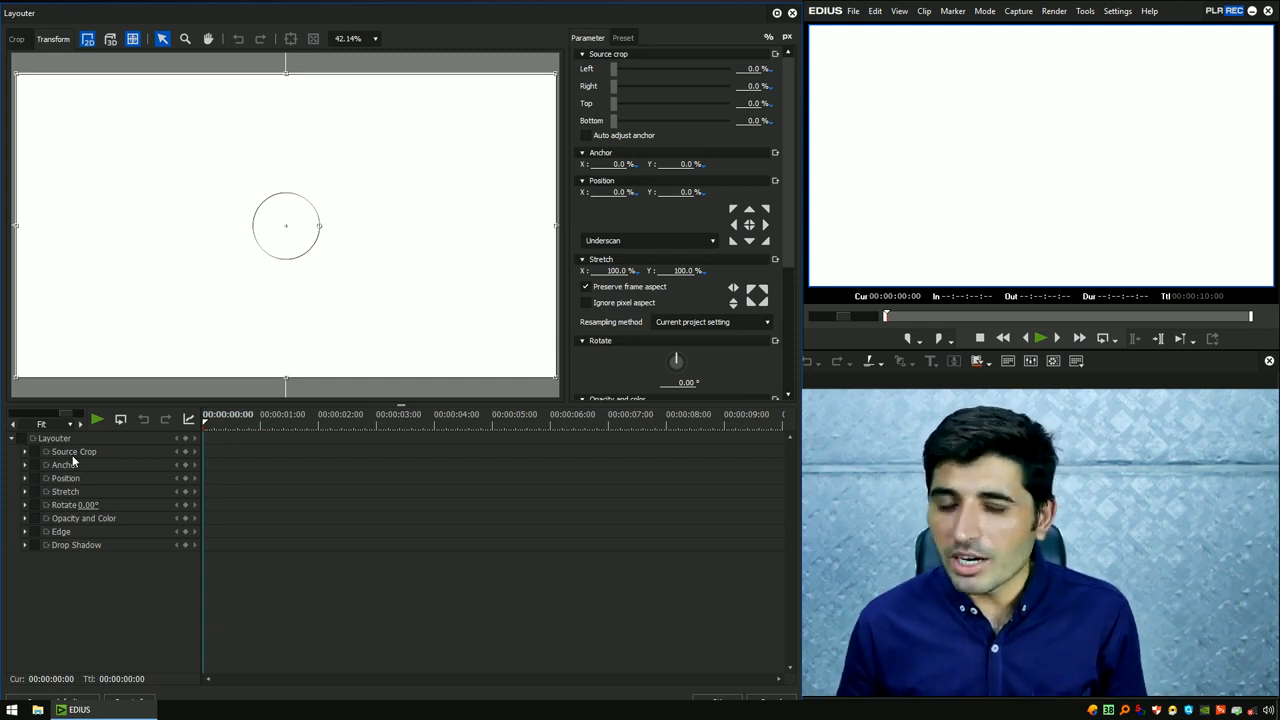
key("Escape")
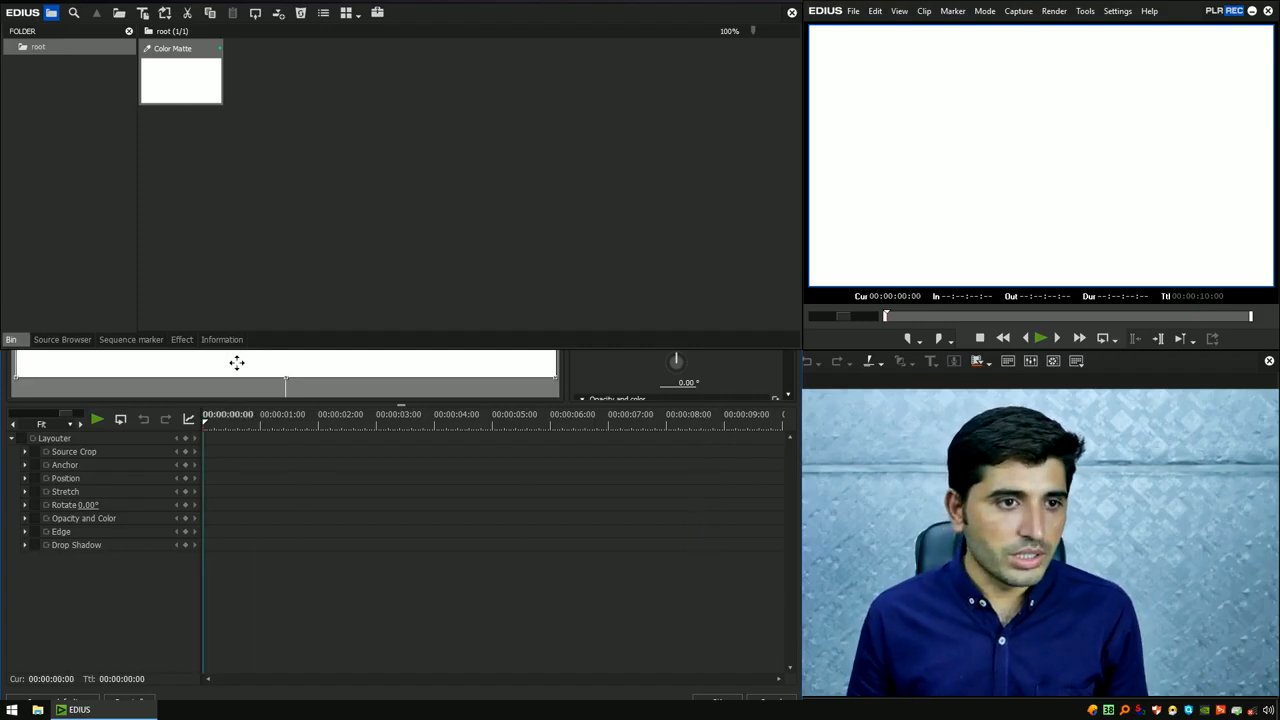
key("alt+Tab")
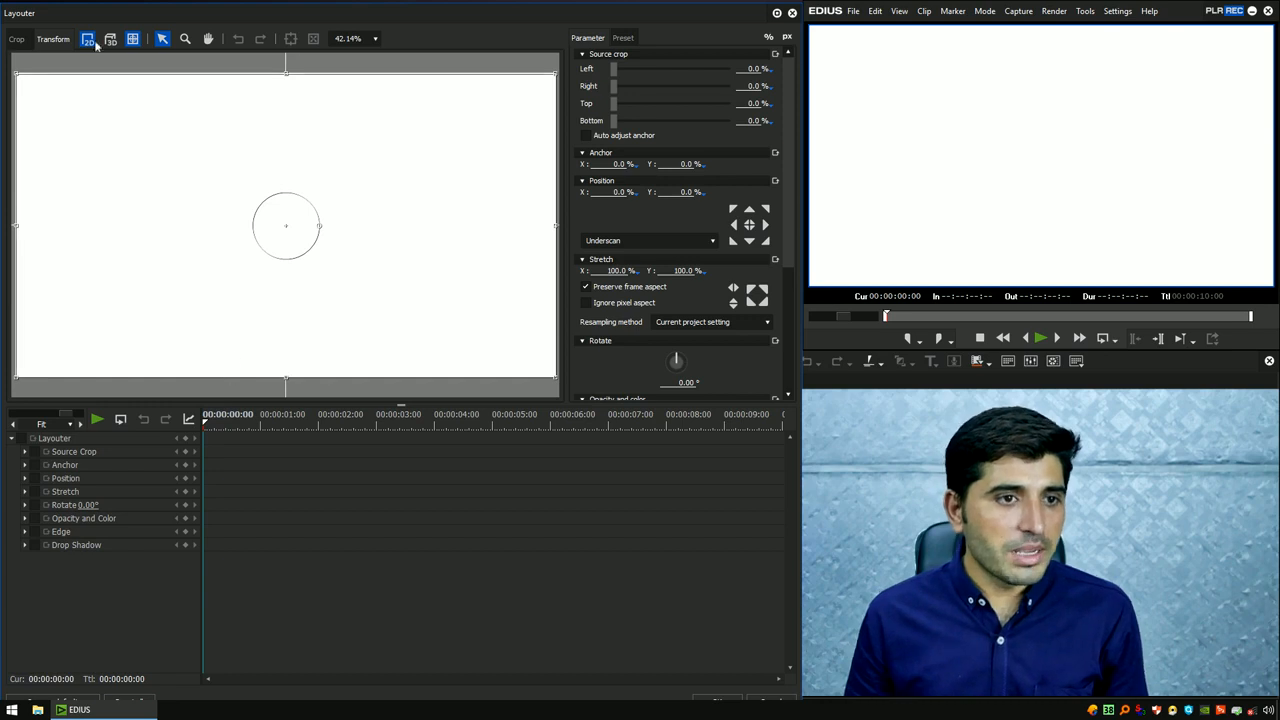
left_click(12, 39)
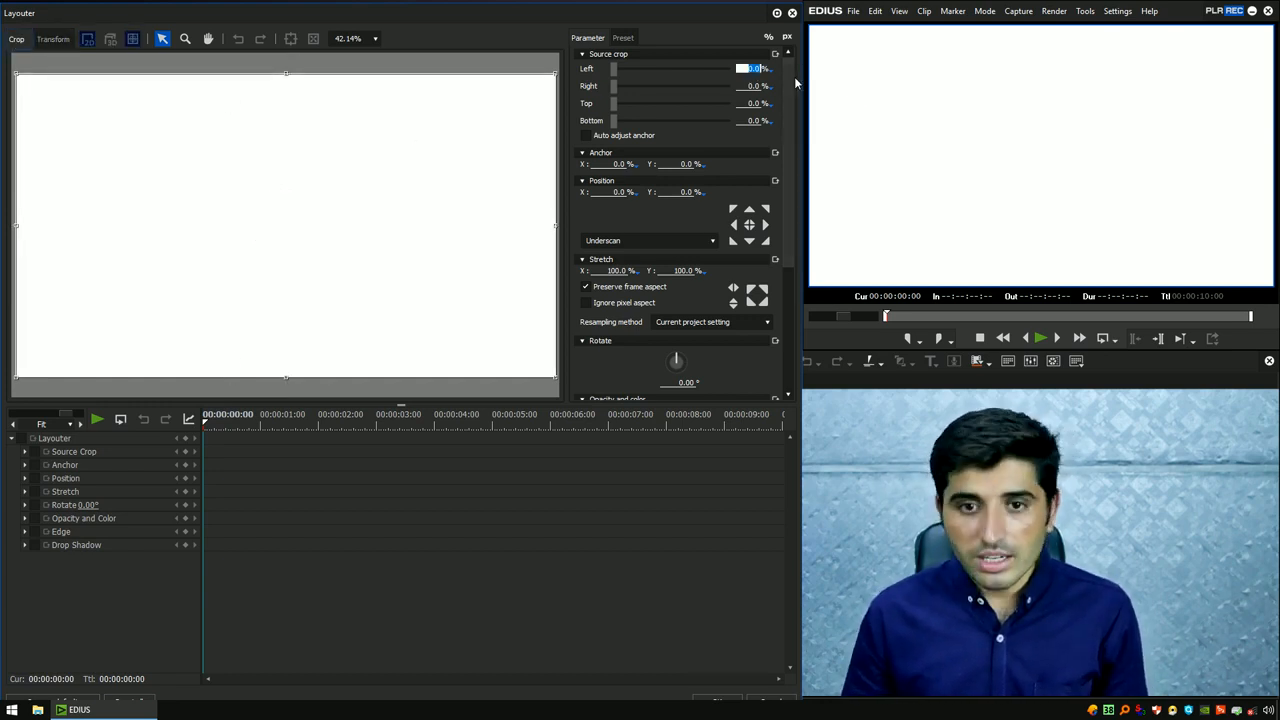
type("25")
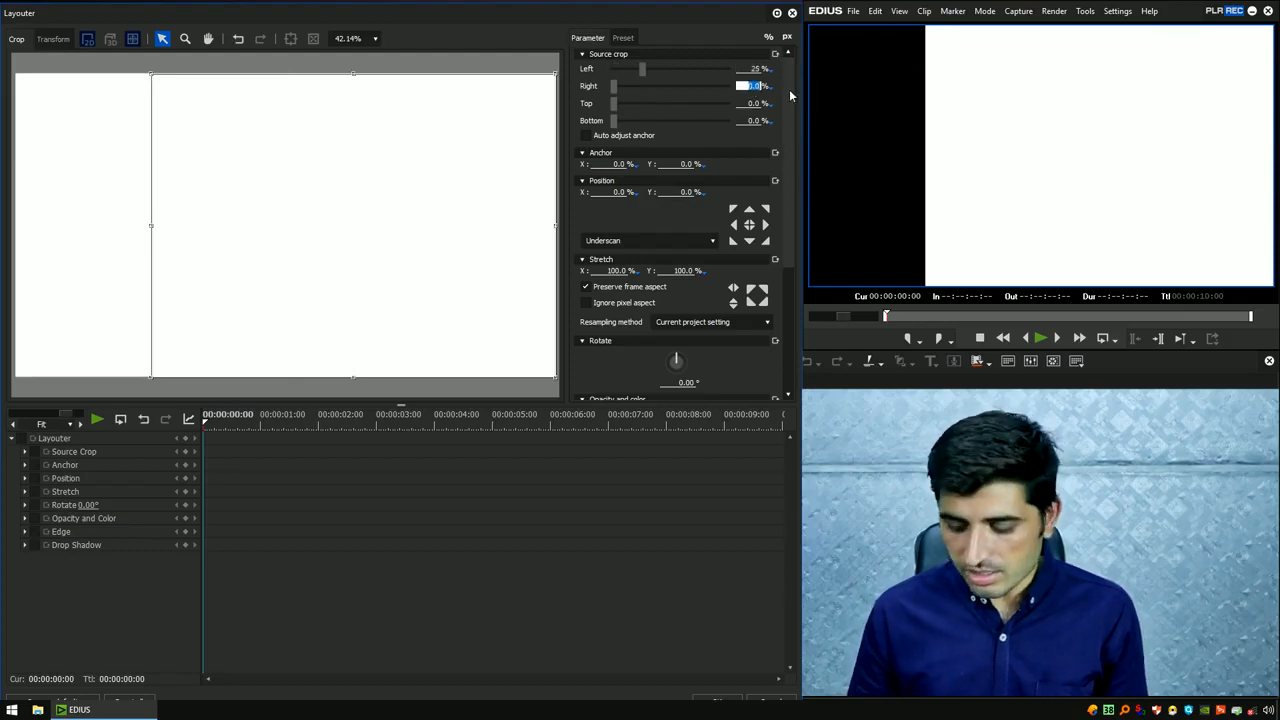
type("25")
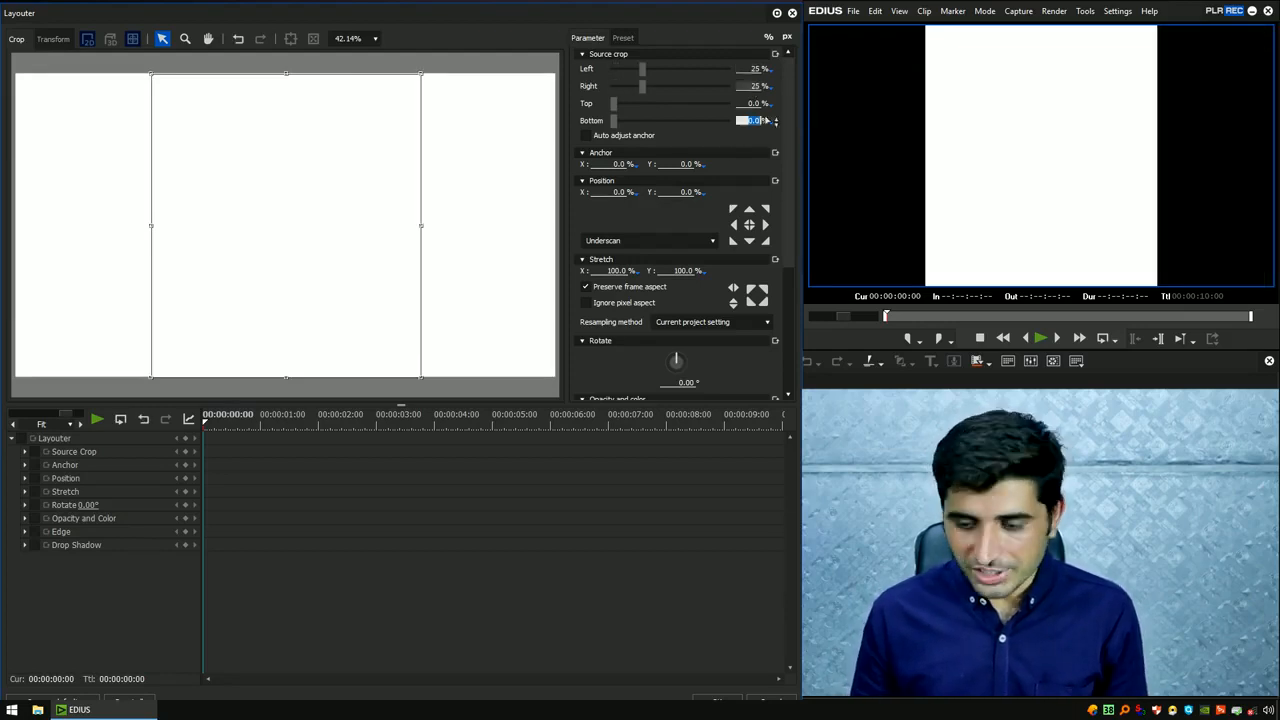
type("20")
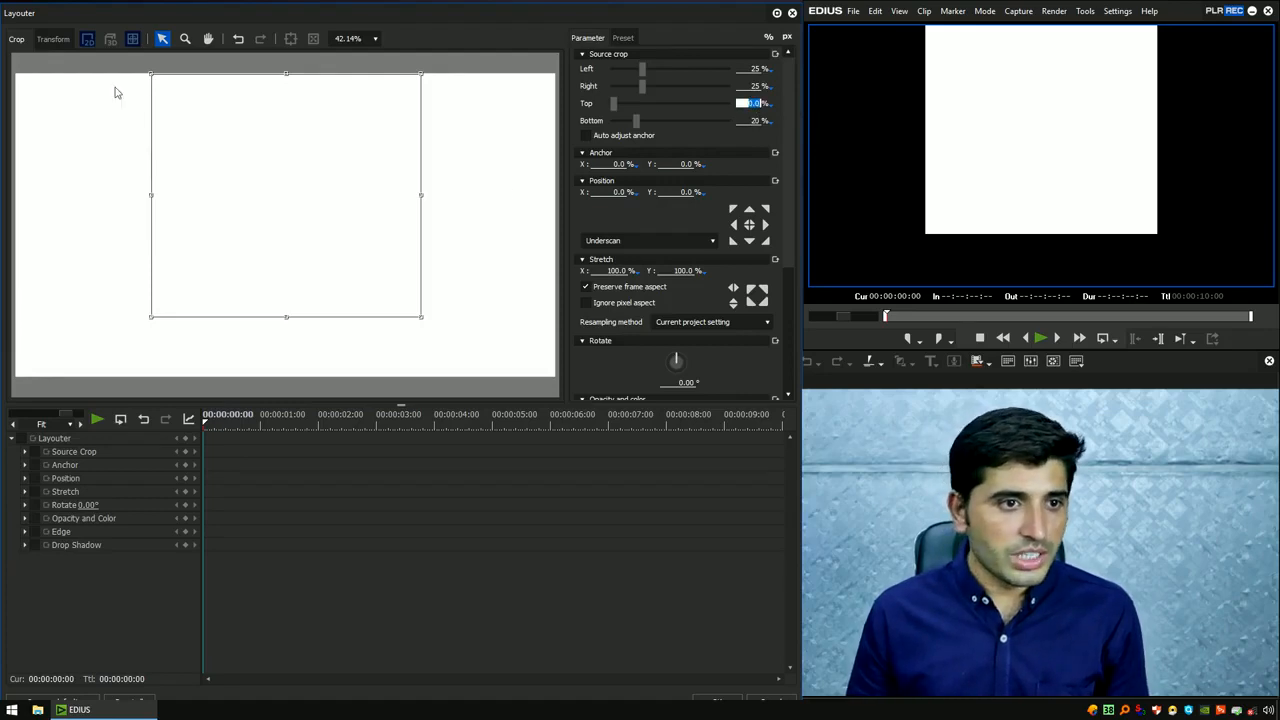
- Transform the cropped white matte into a small square near the frame's center, stretched to about 35.1% in both directions
left_click(56, 41)
left_click_drag(291, 149, 286, 182)
left_click_drag(406, 240, 300, 239)
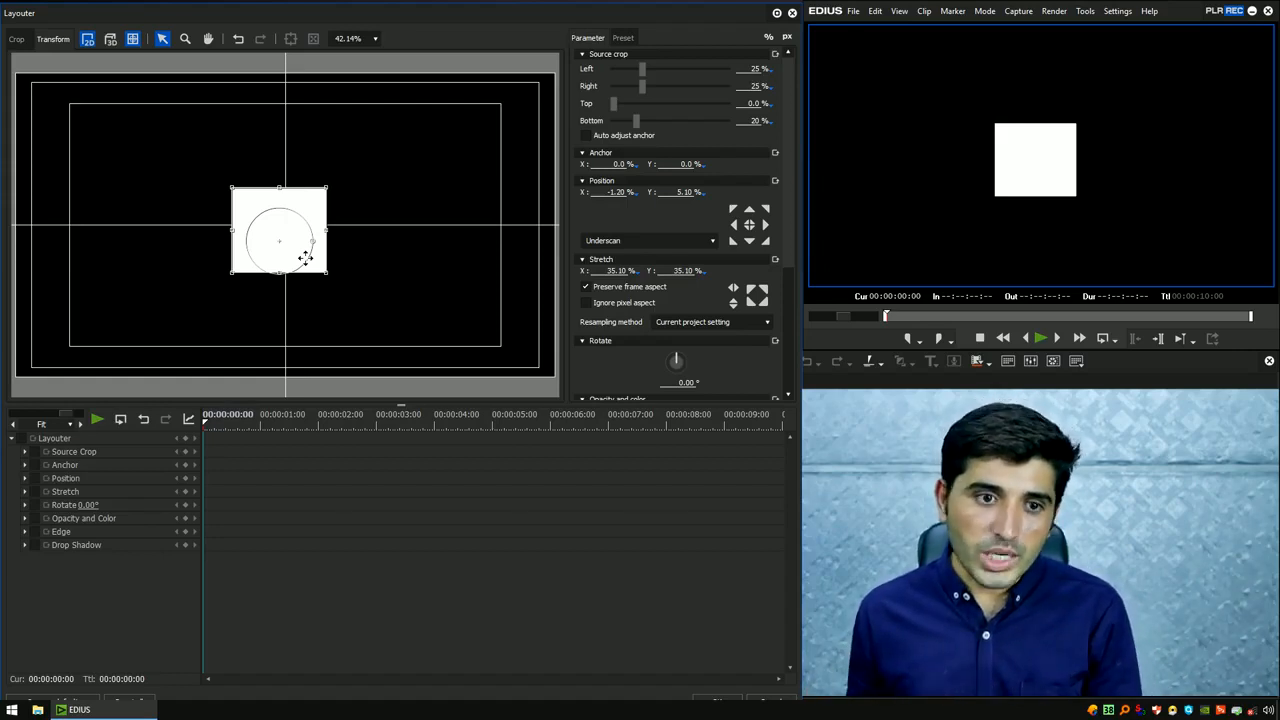
- Move the square to the frame's lower-left corner, about X -38.2% and Y 33.6%, set a Position keyframe at the clip start and apply the layout
left_click_drag(278, 201, 96, 318)
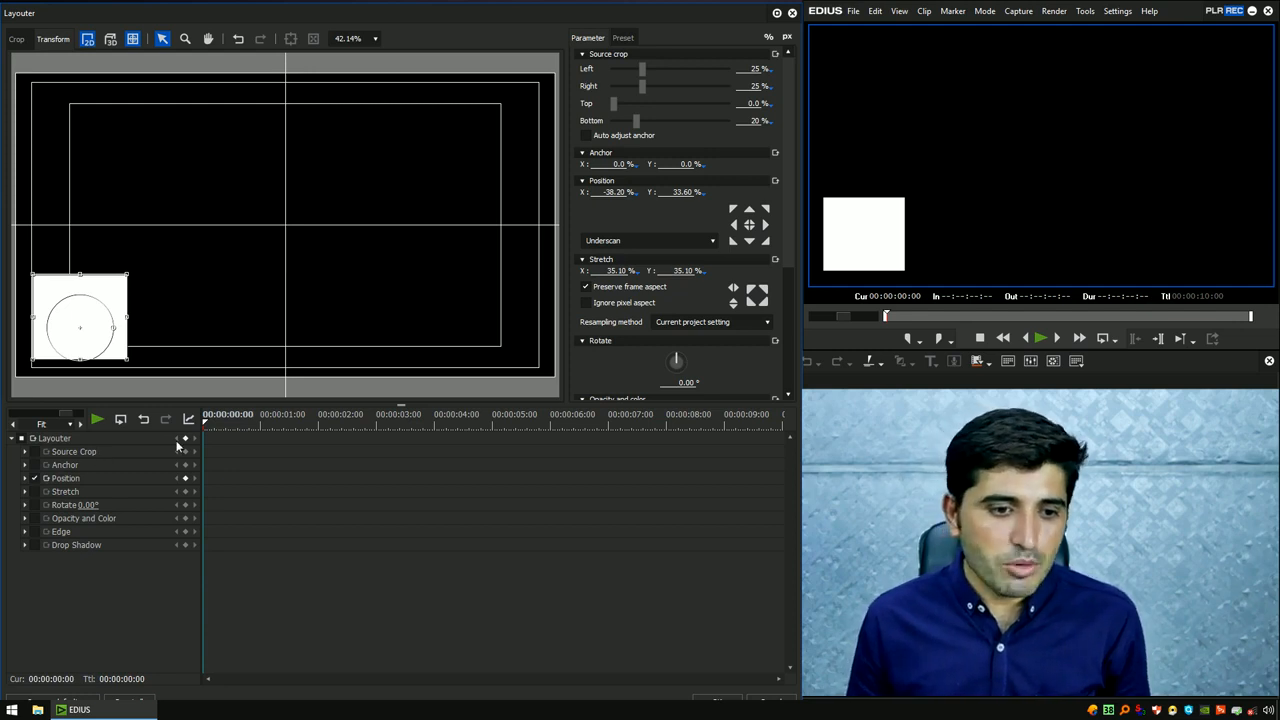
left_click_drag(663, 458, 744, 490)
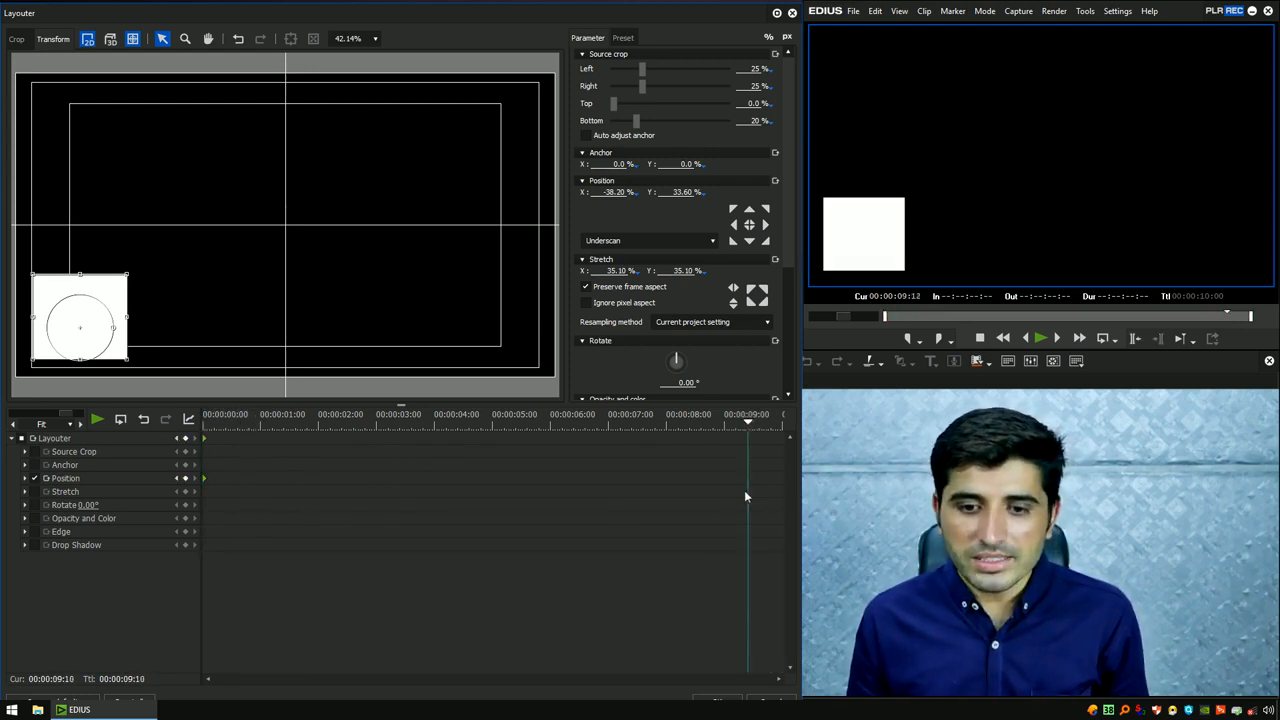
left_click(712, 703)
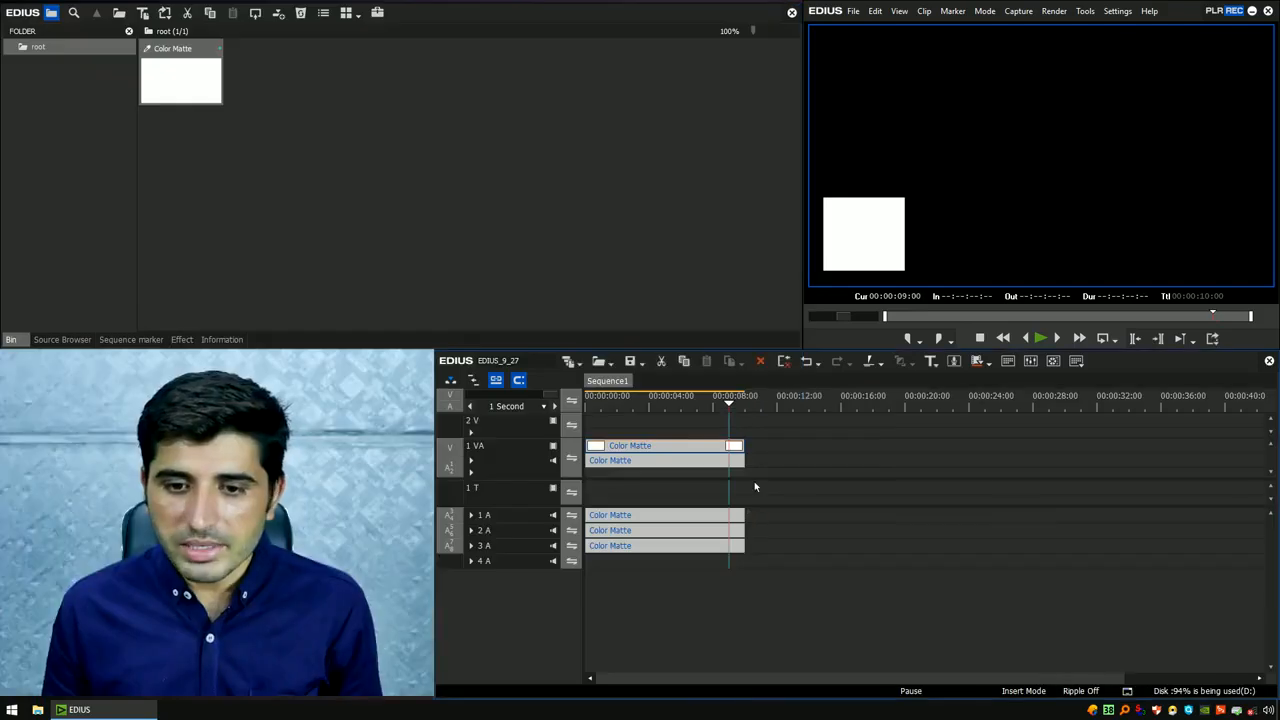
- Cut the white matte clip at 00:00:05:00 and delete the part after the cut
left_click(902, 300)
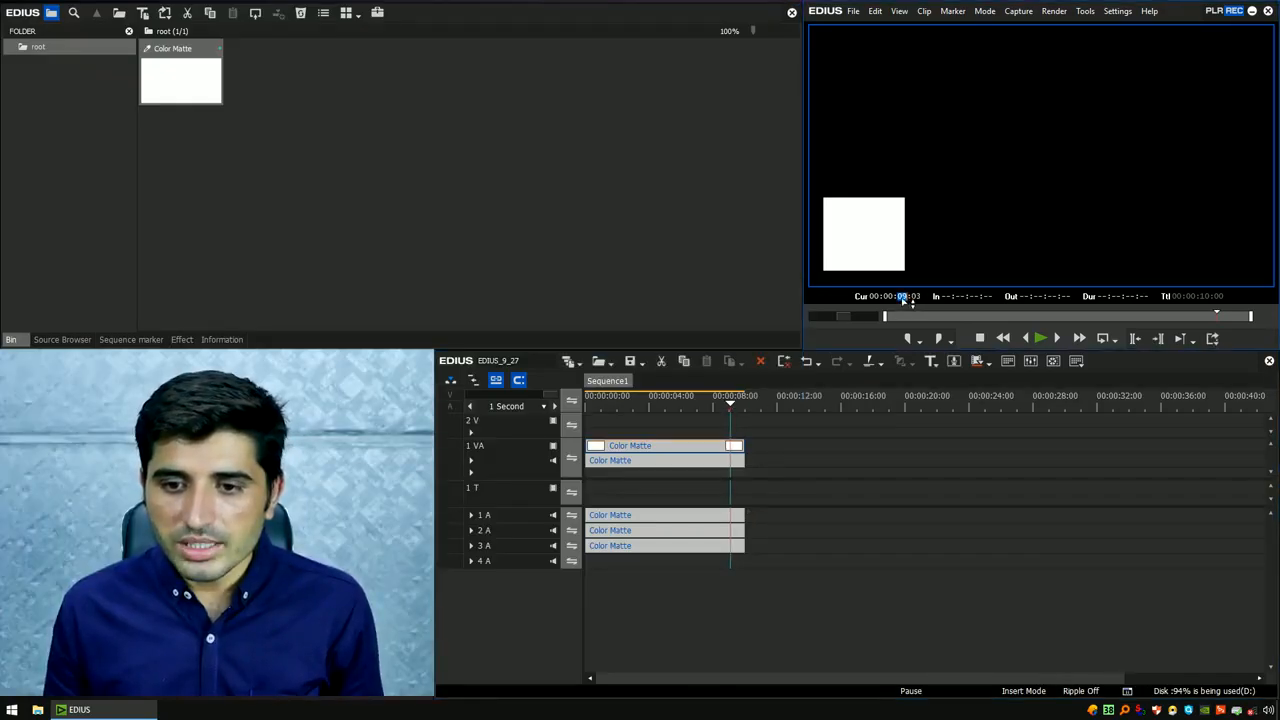
left_click(918, 300)
scroll(918, 300, "up", 2)
scroll(927, 302, "down", 2)
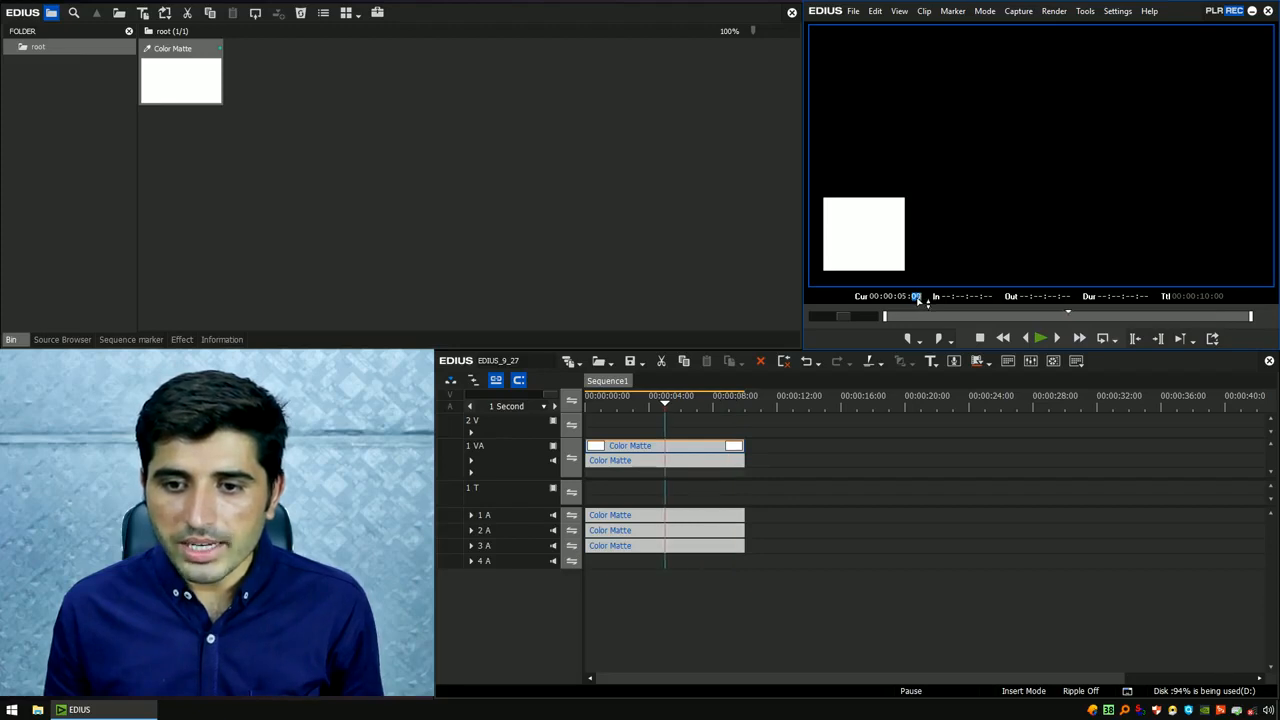
key("c")
left_click(722, 455)
key("Delete")
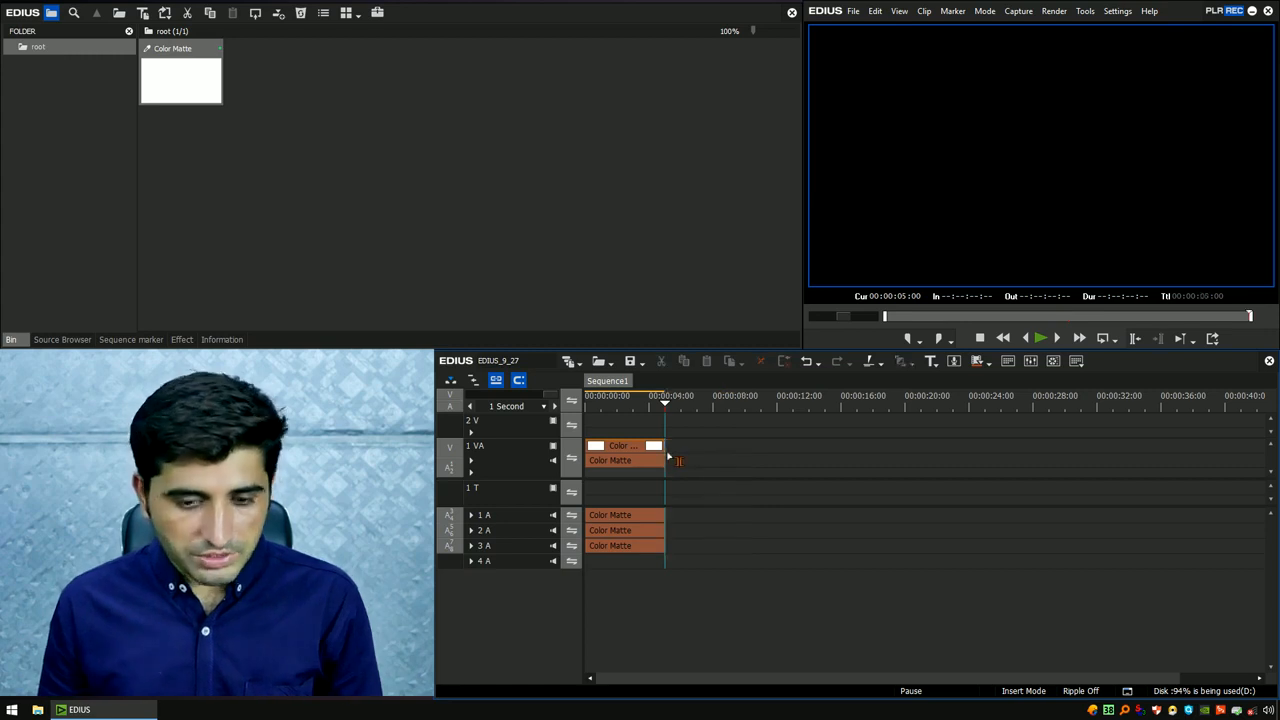
- Keyframe the square's Position X at 38.2% at 00:00:05:00 in Layouter and apply the change
double_click(640, 450)
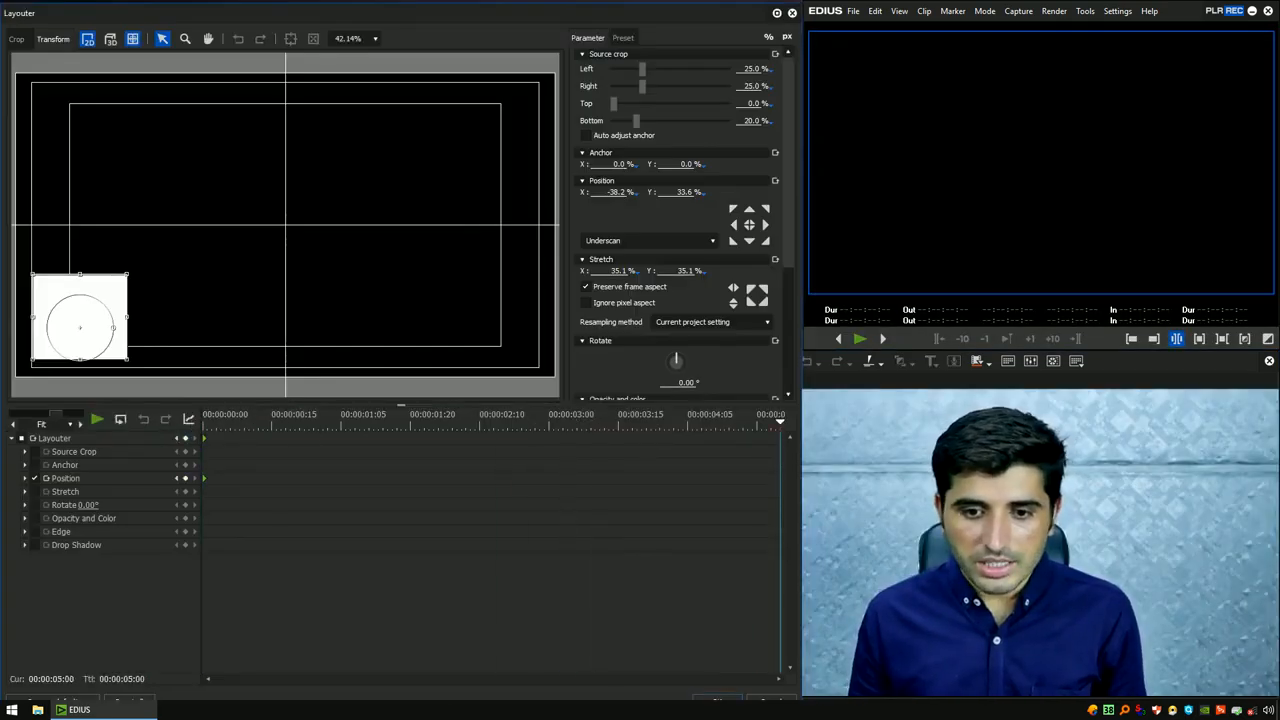
left_click(673, 195)
type("-")
key("BackSpace")
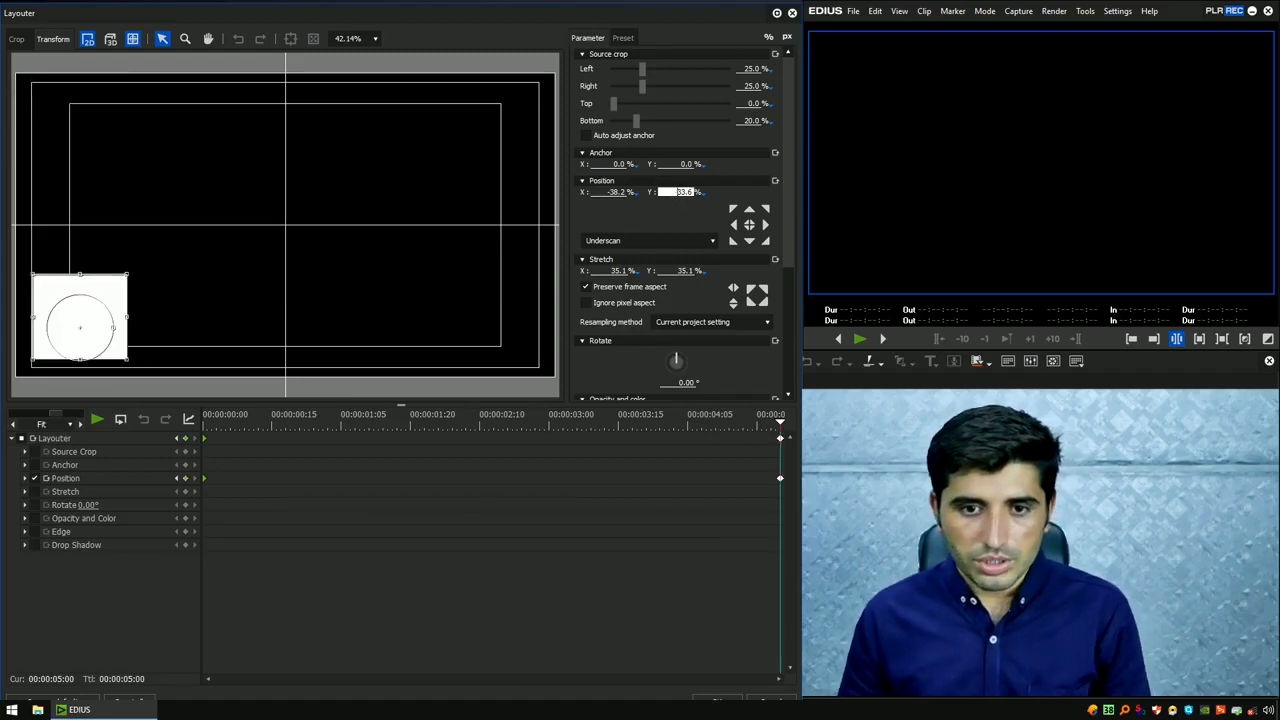
left_click(607, 193)
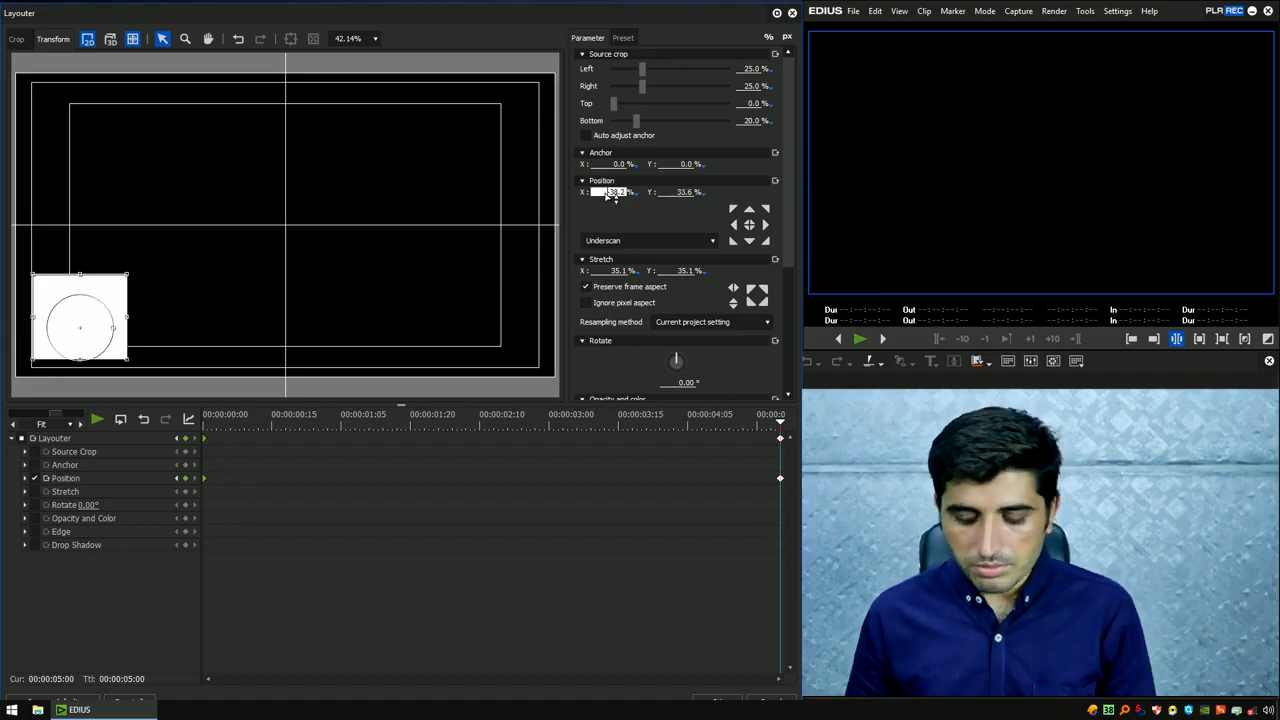
key("Delete")
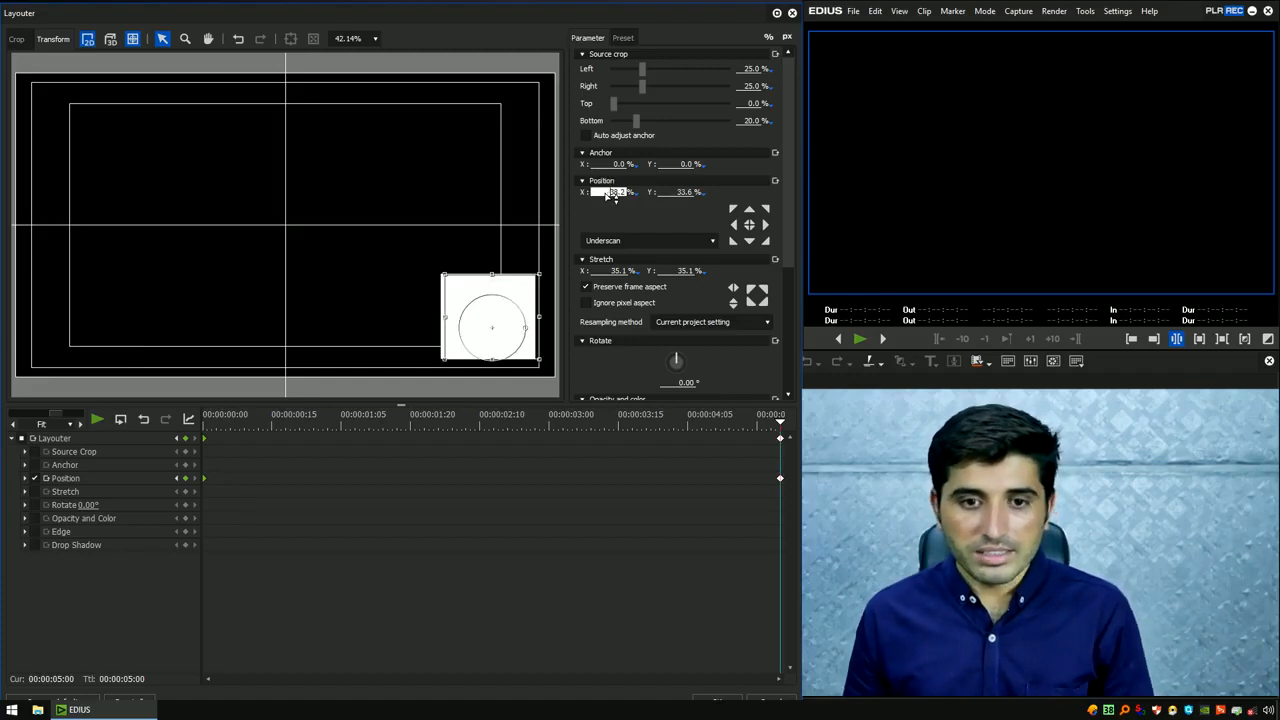
left_click(720, 703)
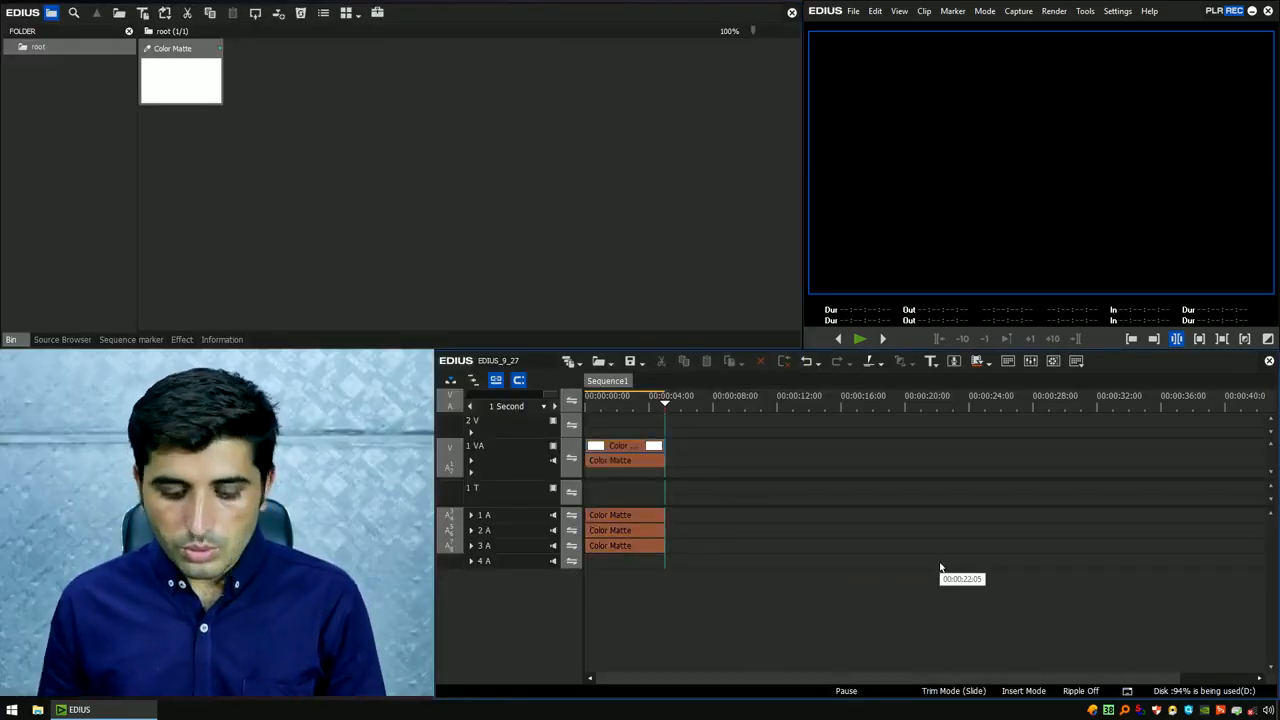
- Play the sequence from the start to preview the square's motion and review its Position keyframes in Layouter
left_click(940, 568)
left_click_drag(624, 405, 585, 407)
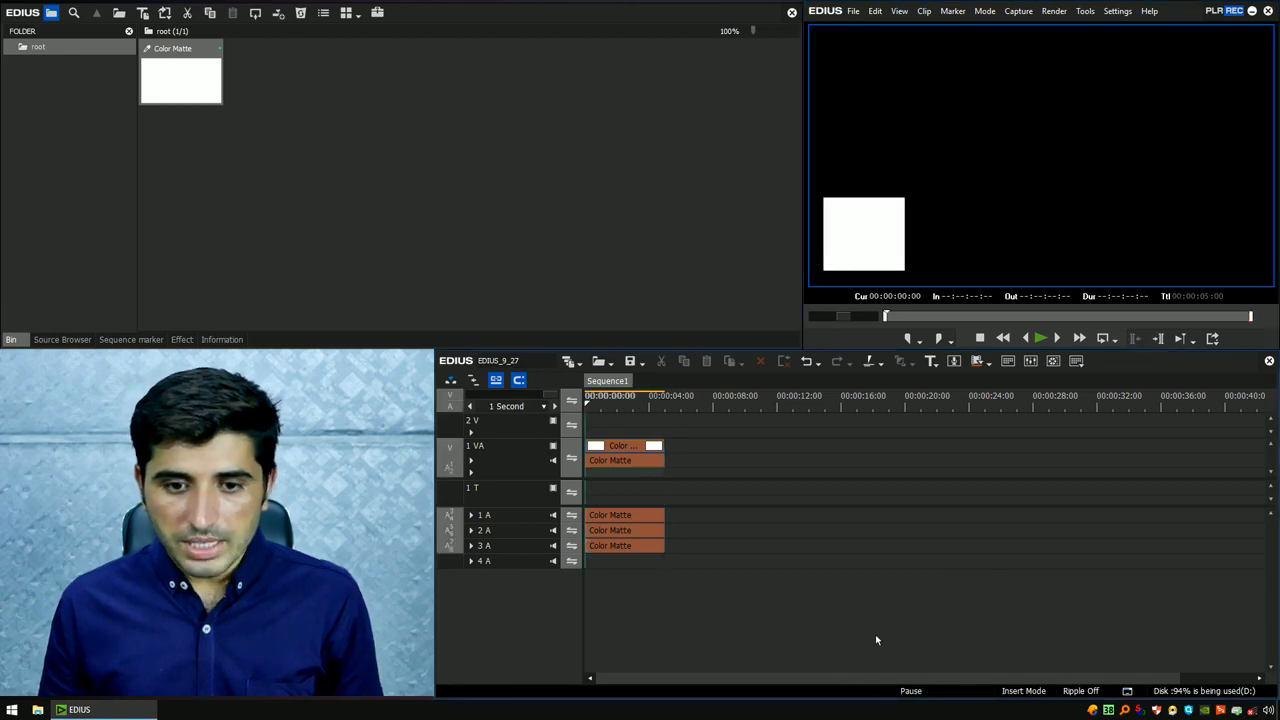
scroll(887, 632, "up", 1)
key("space")
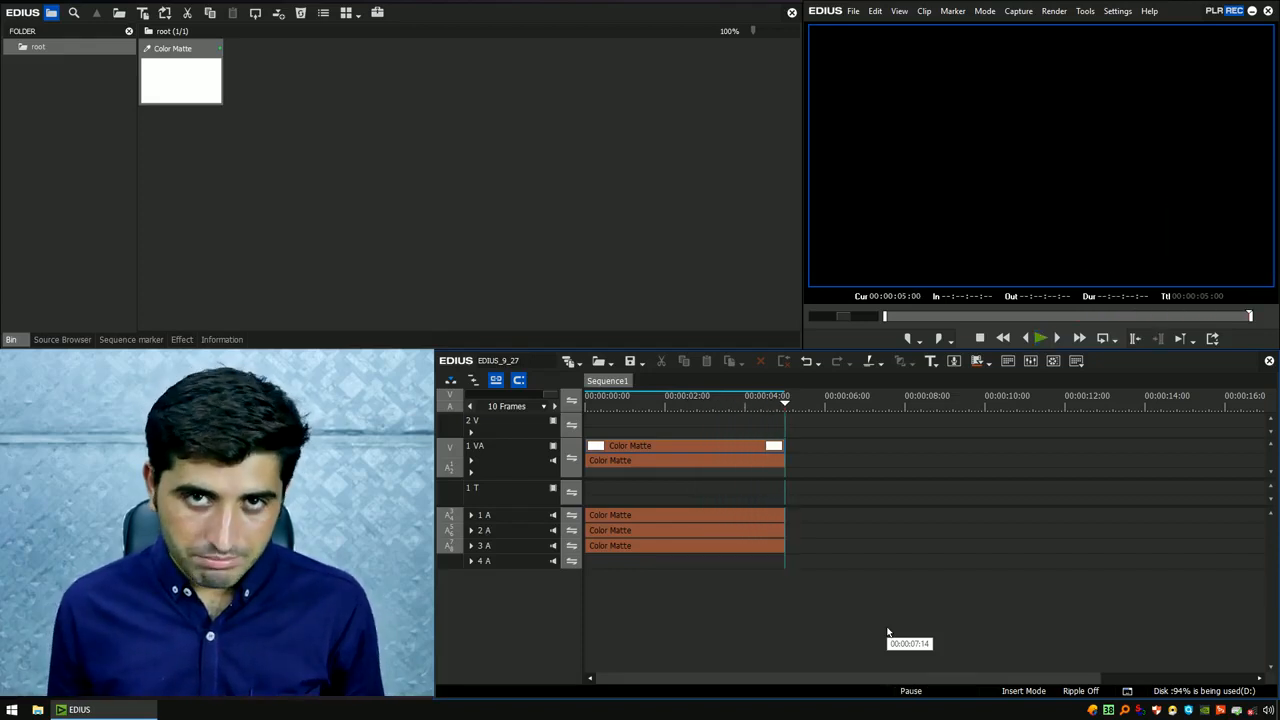
key("space")
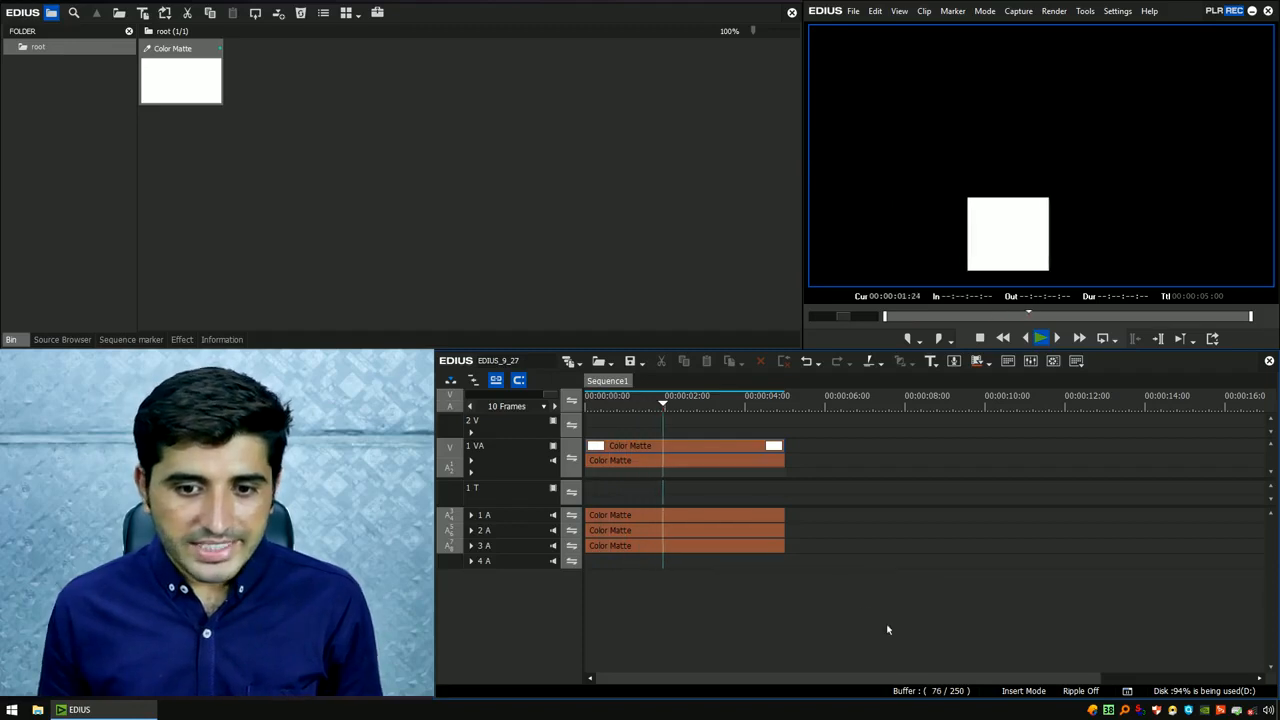
left_click(719, 447)
key("F7")
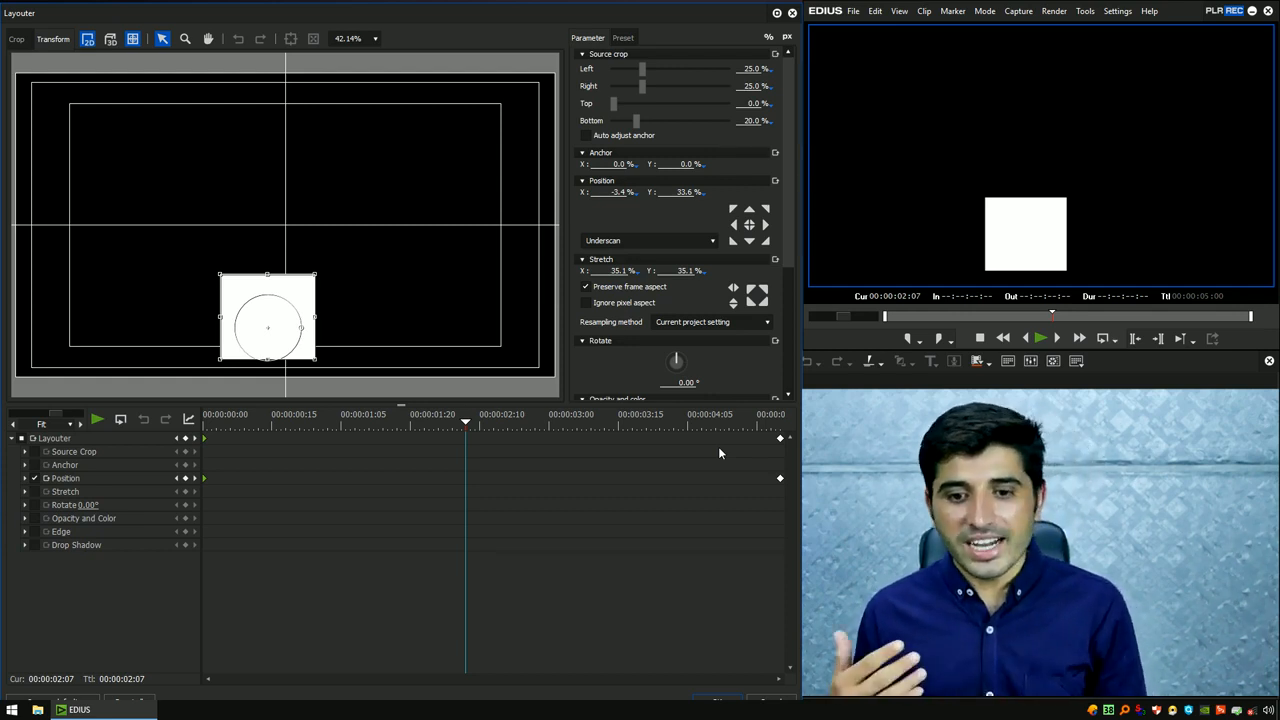
left_click(708, 698)
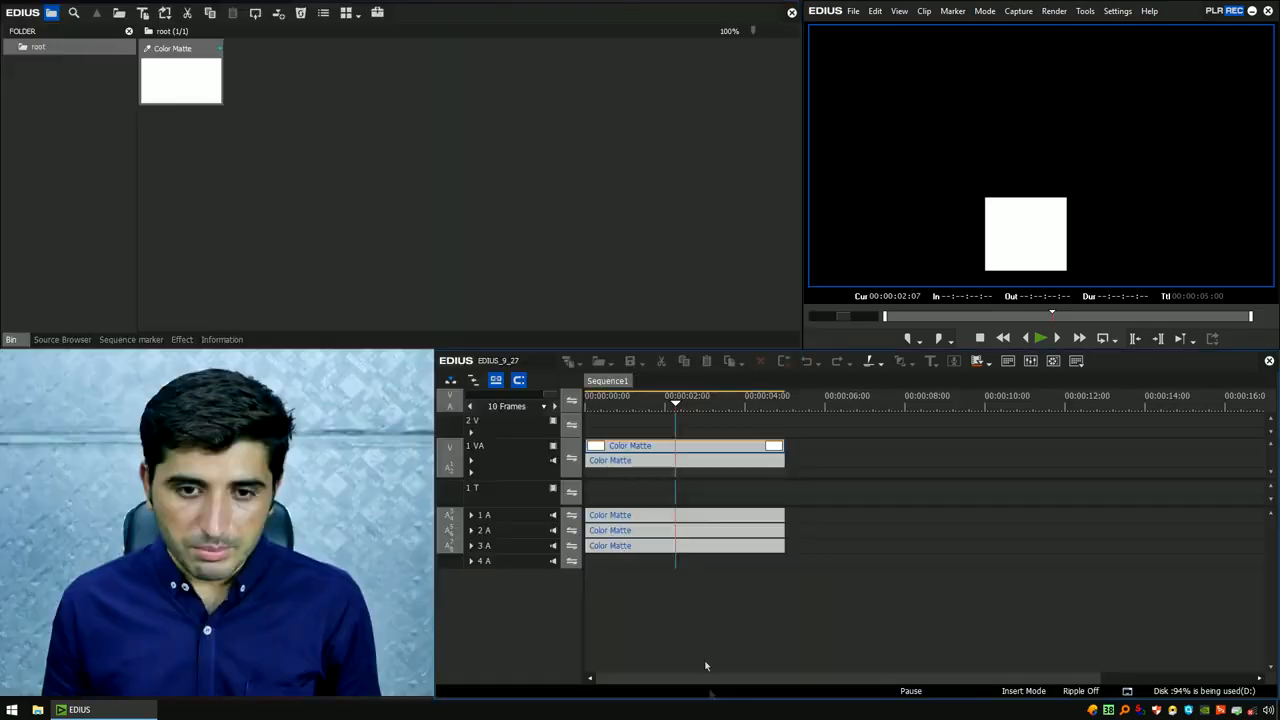
- Create a red color matte in the bin and place it on track 2 V above the white matte
right_click(368, 82)
mouse_move(486, 143)
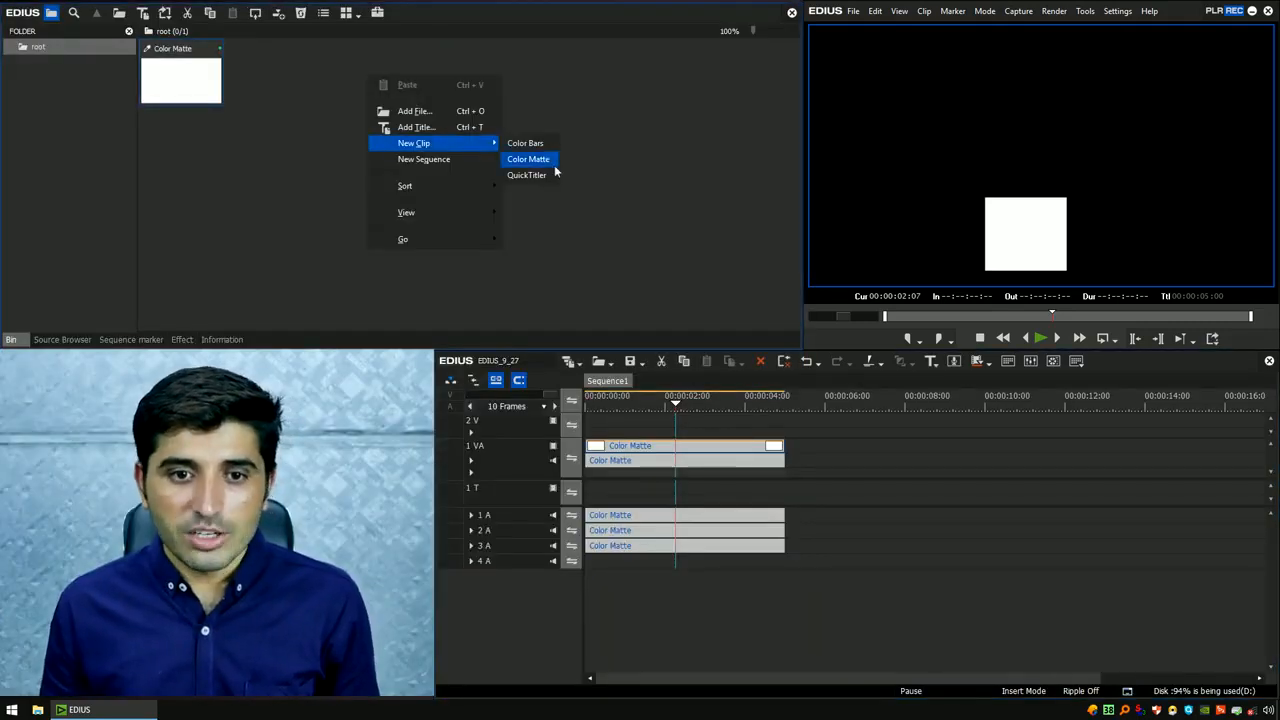
left_click(528, 159)
left_click(32, 91)
left_click(20, 74)
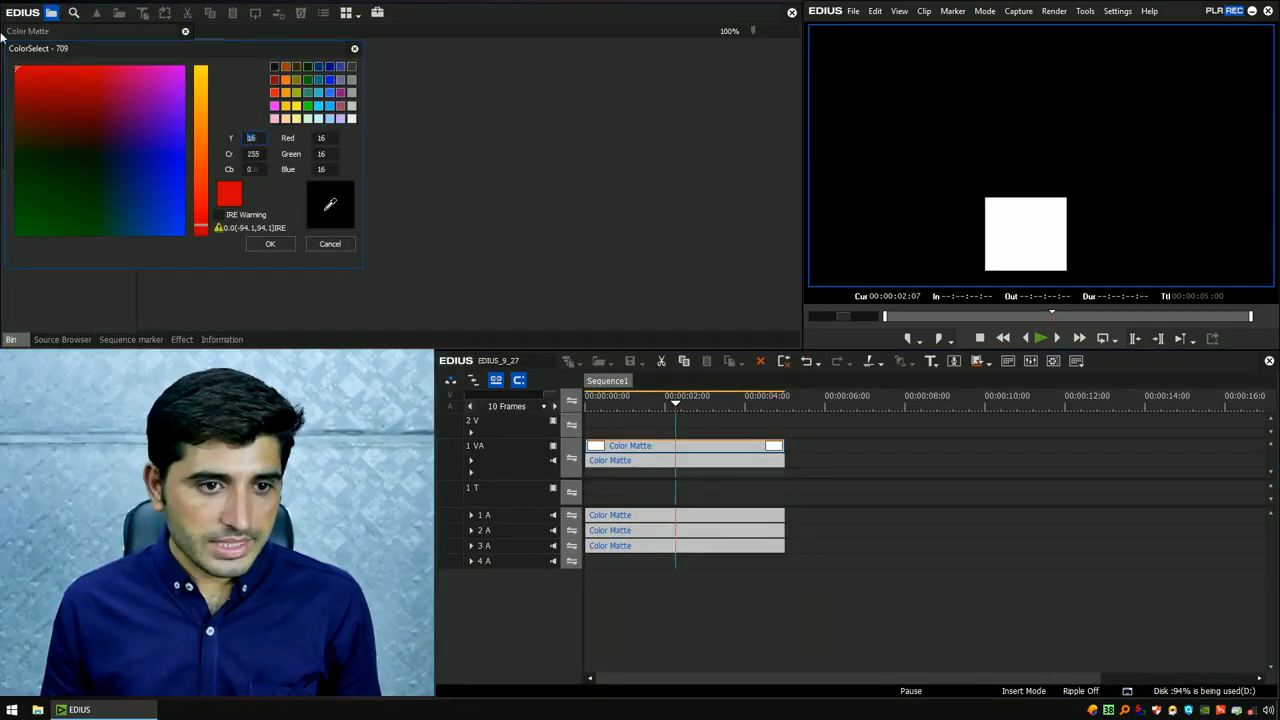
left_click(270, 245)
key("Return")
left_click_drag(280, 68, 727, 420)
key("ctrl+9")
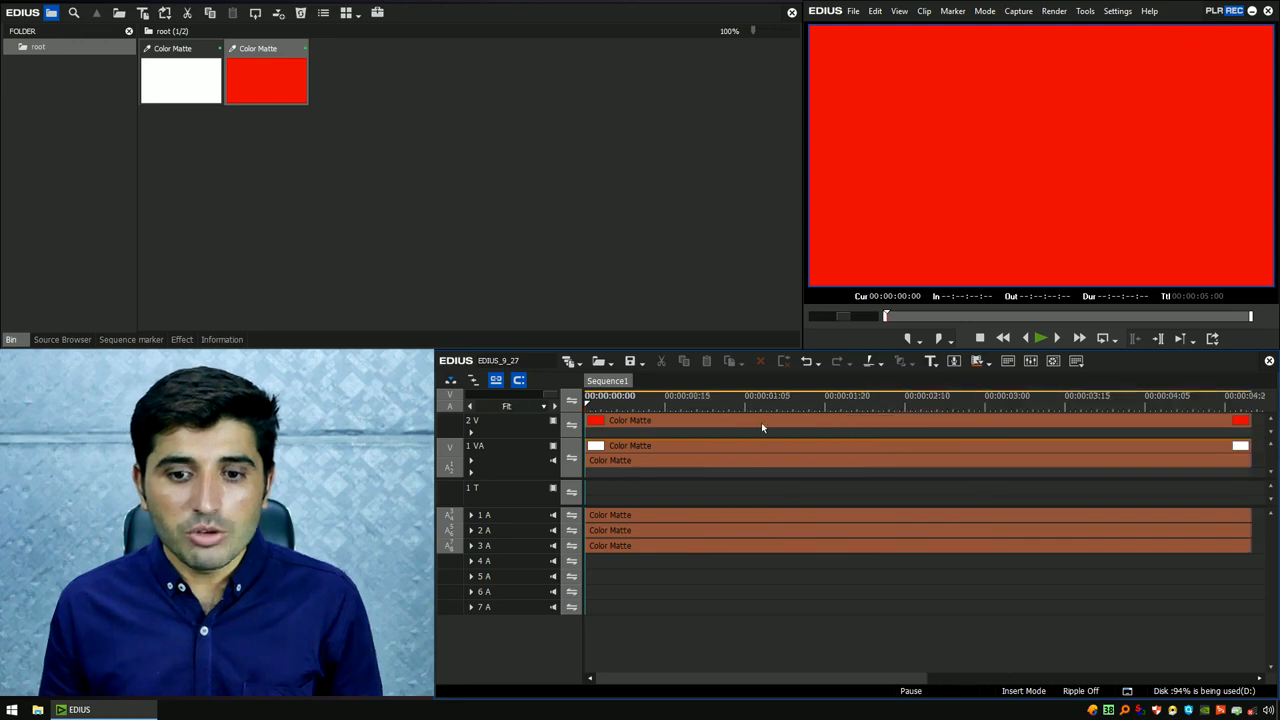
- Check the red matte's Layouter settings at the start of the clip
left_click(770, 423)
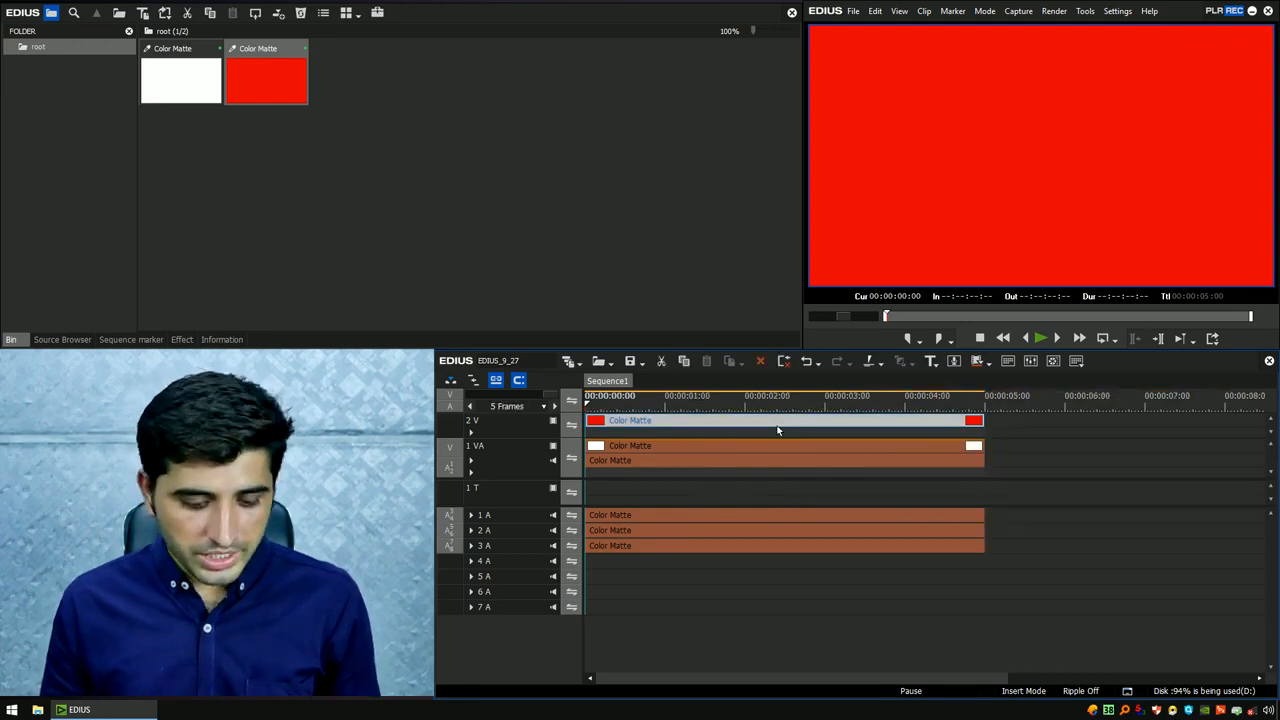
key("F7")
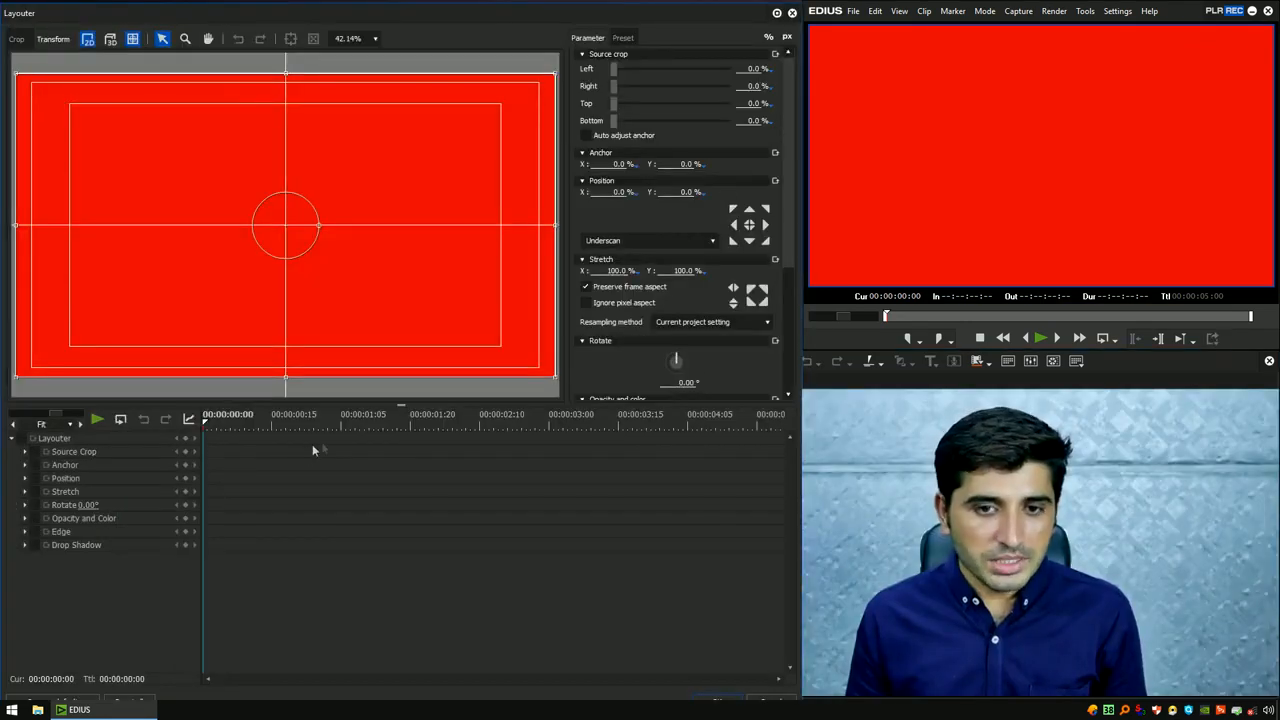
left_click(792, 12)
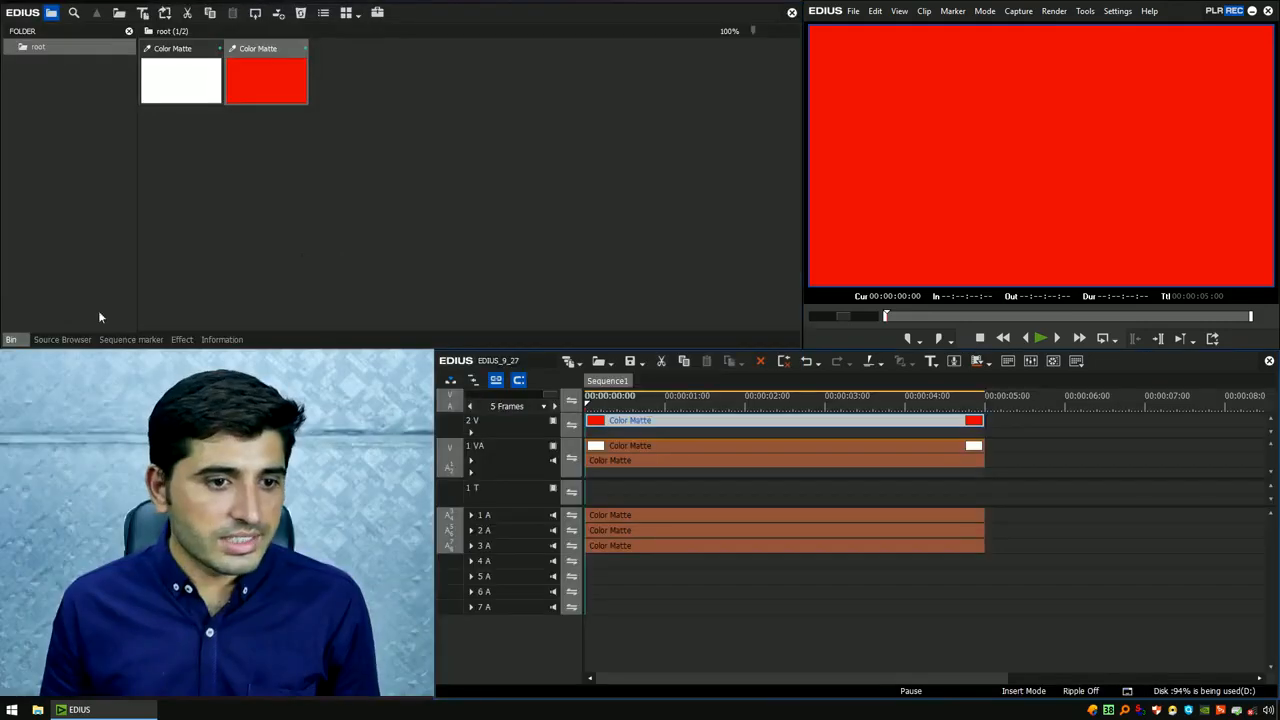
- Copy the white matte's Layouter effect with its crop and motion onto the red matte on track 2 V
left_click(179, 340)
left_click(222, 339)
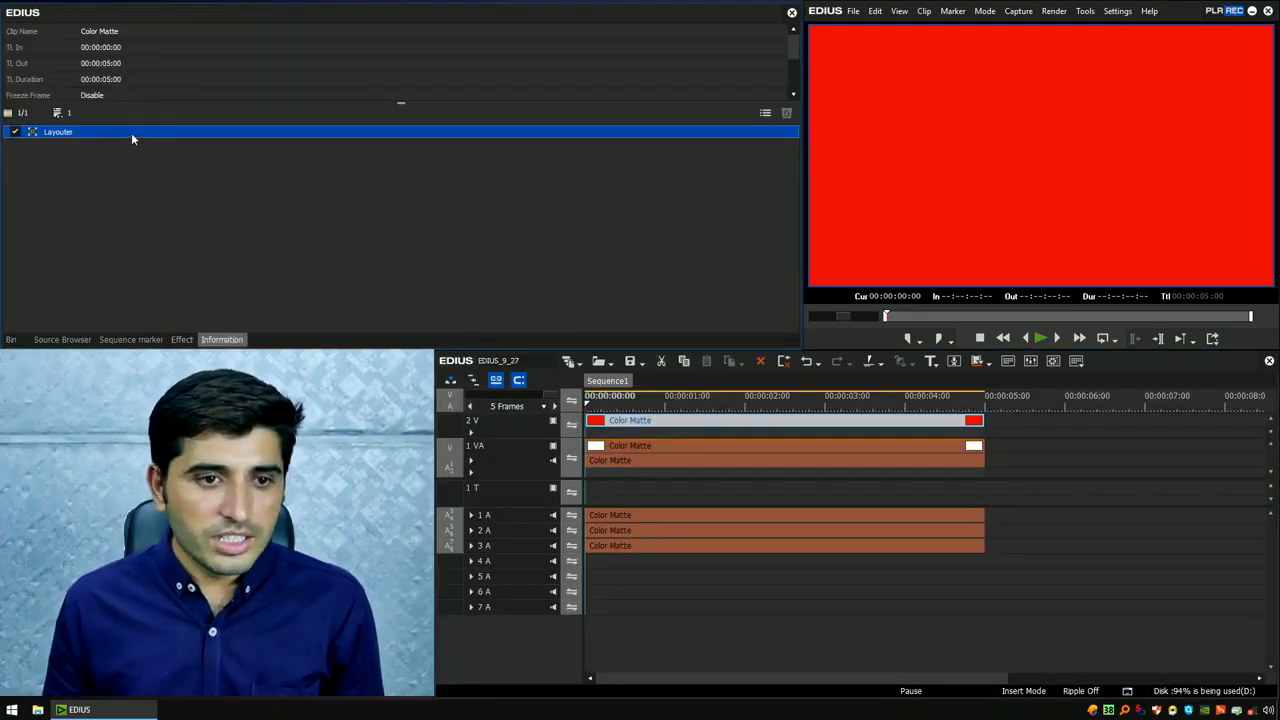
left_click(643, 421)
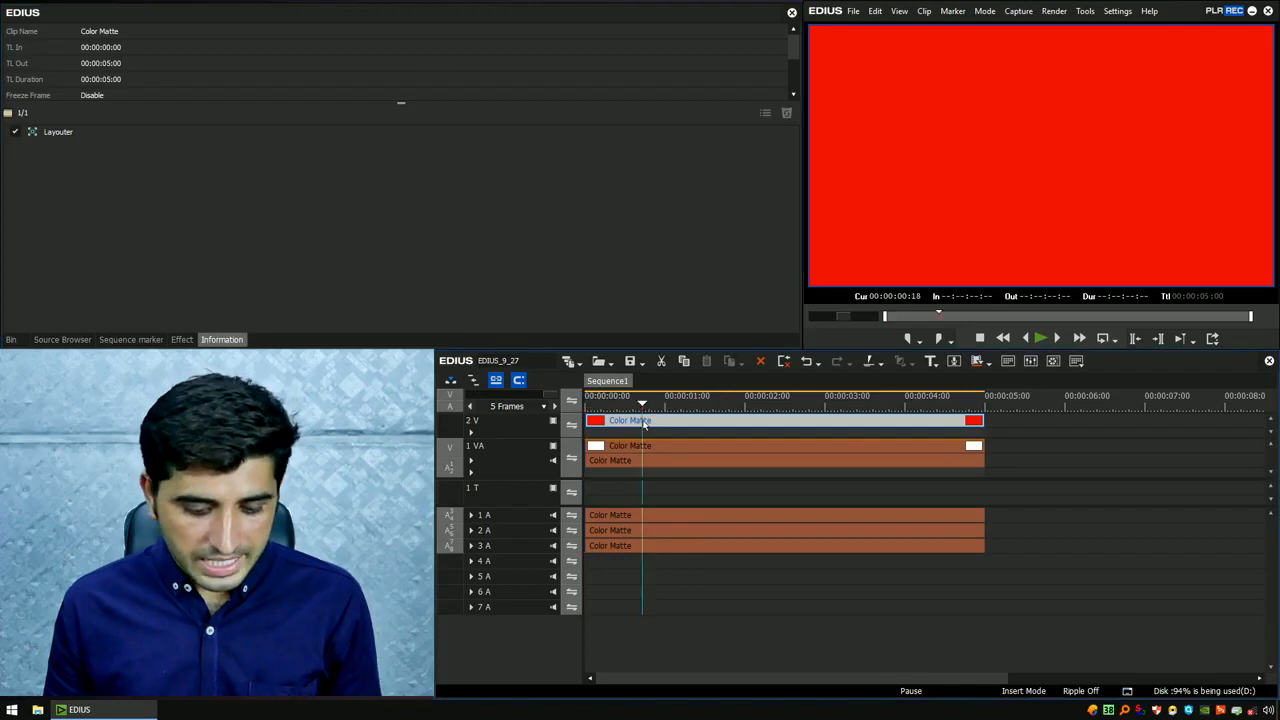
key("F7")
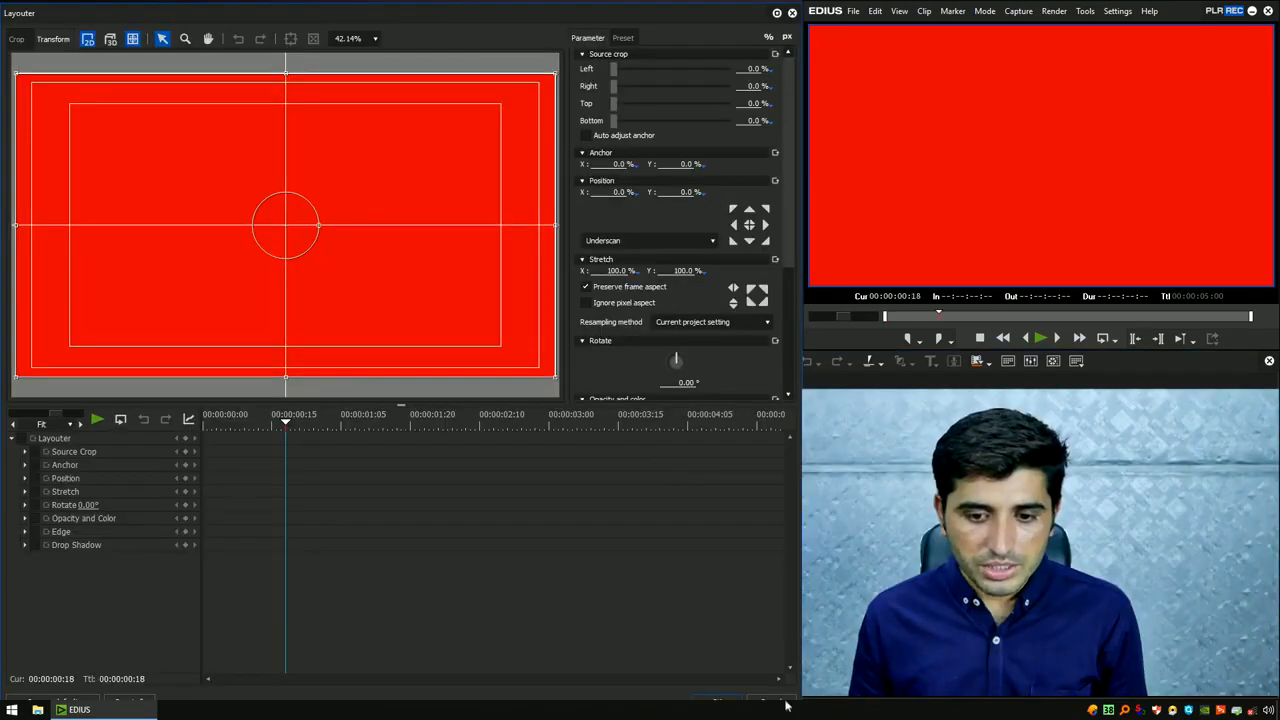
left_click(778, 703)
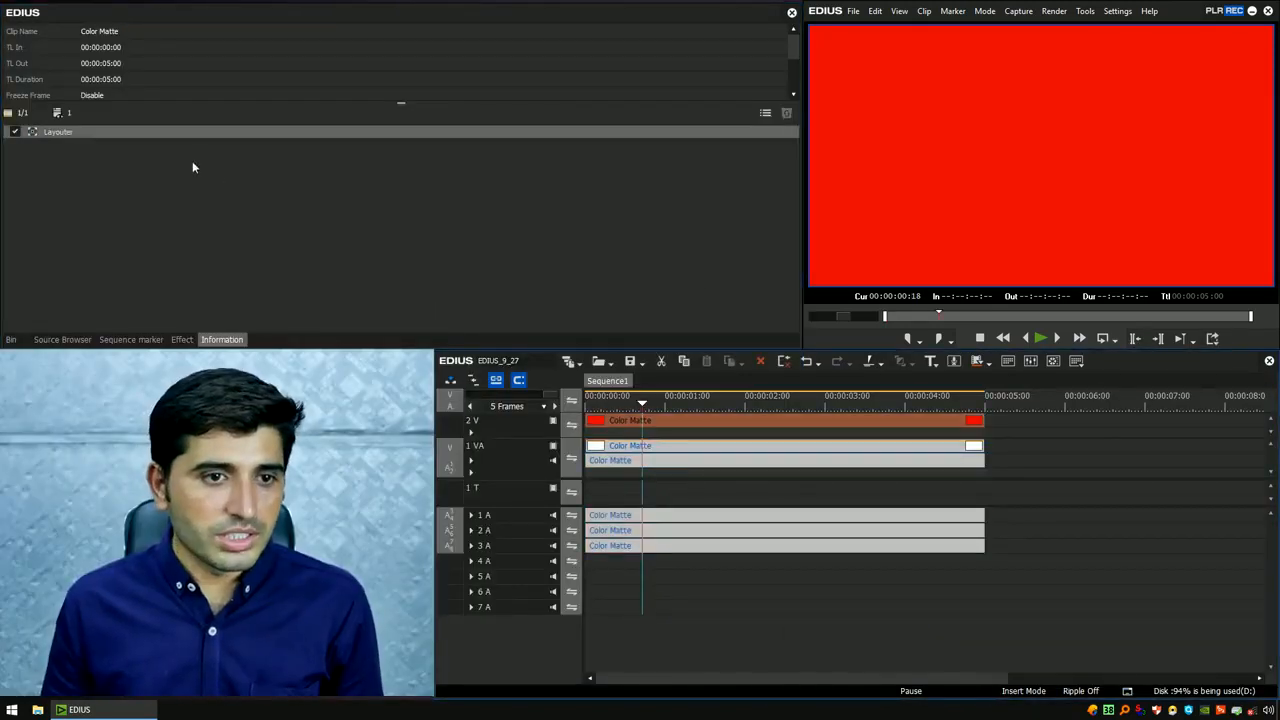
left_click_drag(229, 131, 678, 419)
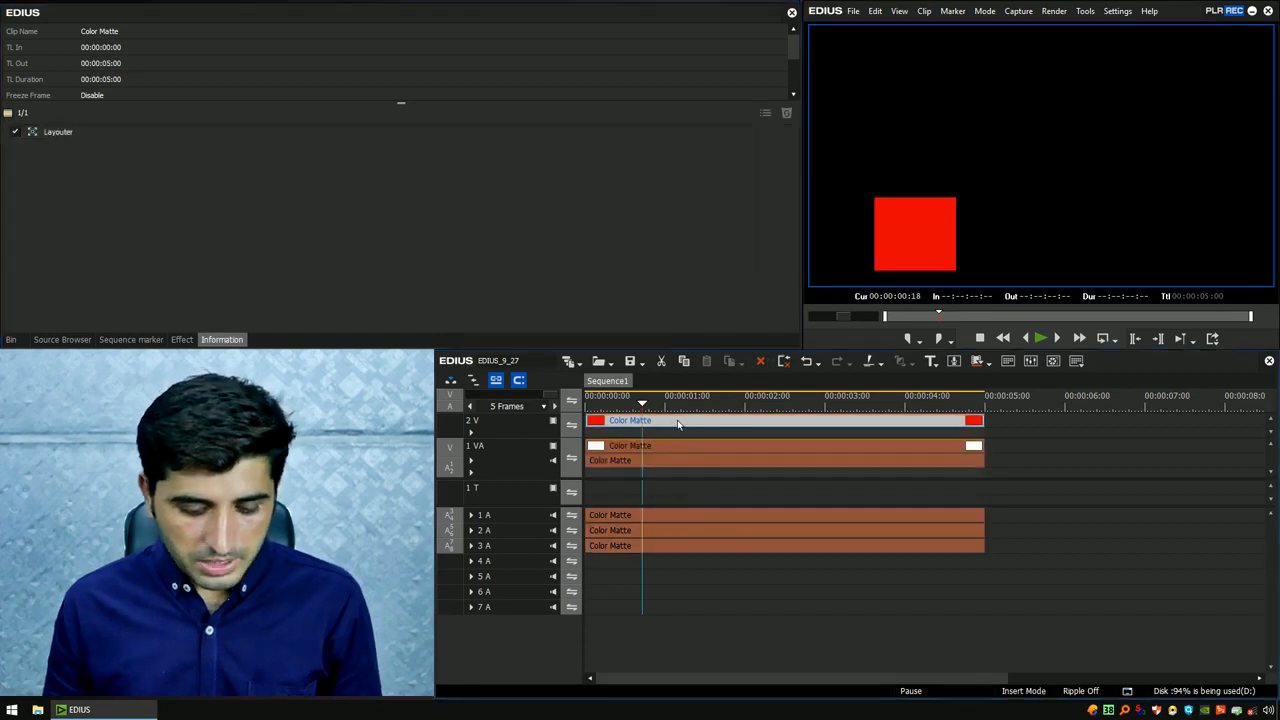
- Move the red matte to the frame's upper left at its first Position keyframe, with X about -38.9% and Y at -25%
key("F7")
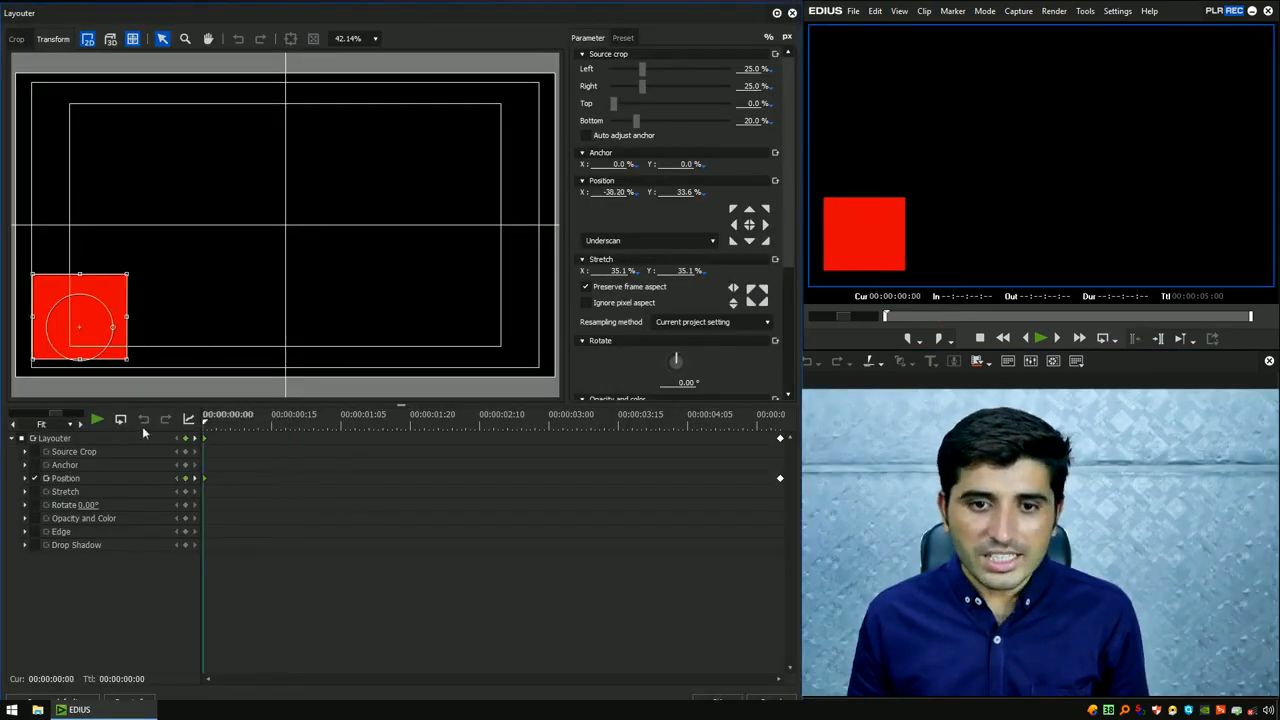
left_click(675, 192)
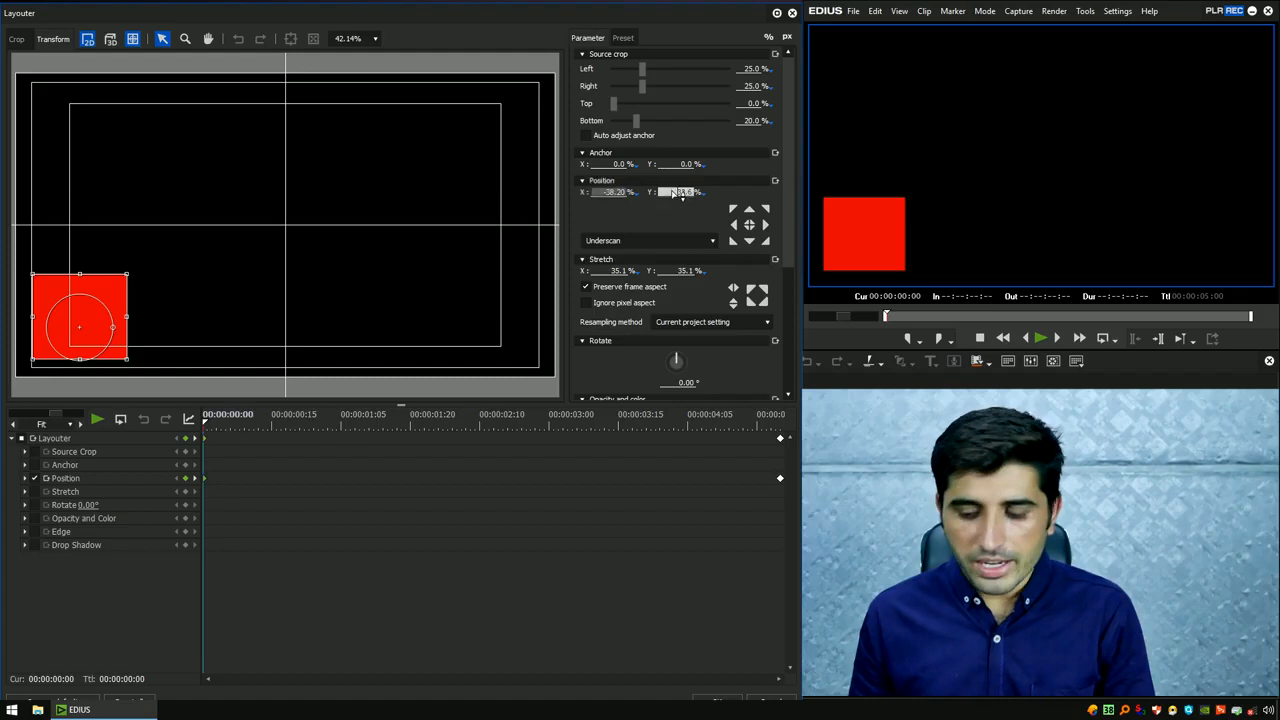
type("-")
left_click_drag(92, 110, 105, 153)
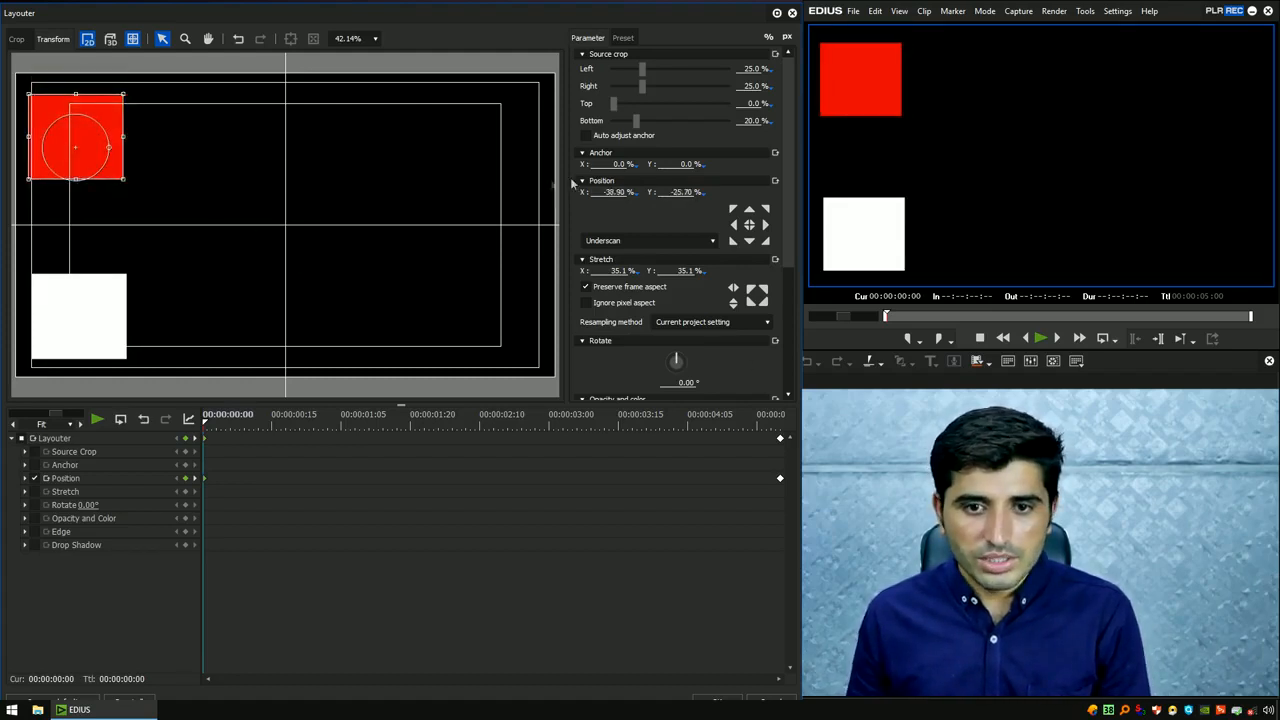
left_click(684, 193)
type("-25")
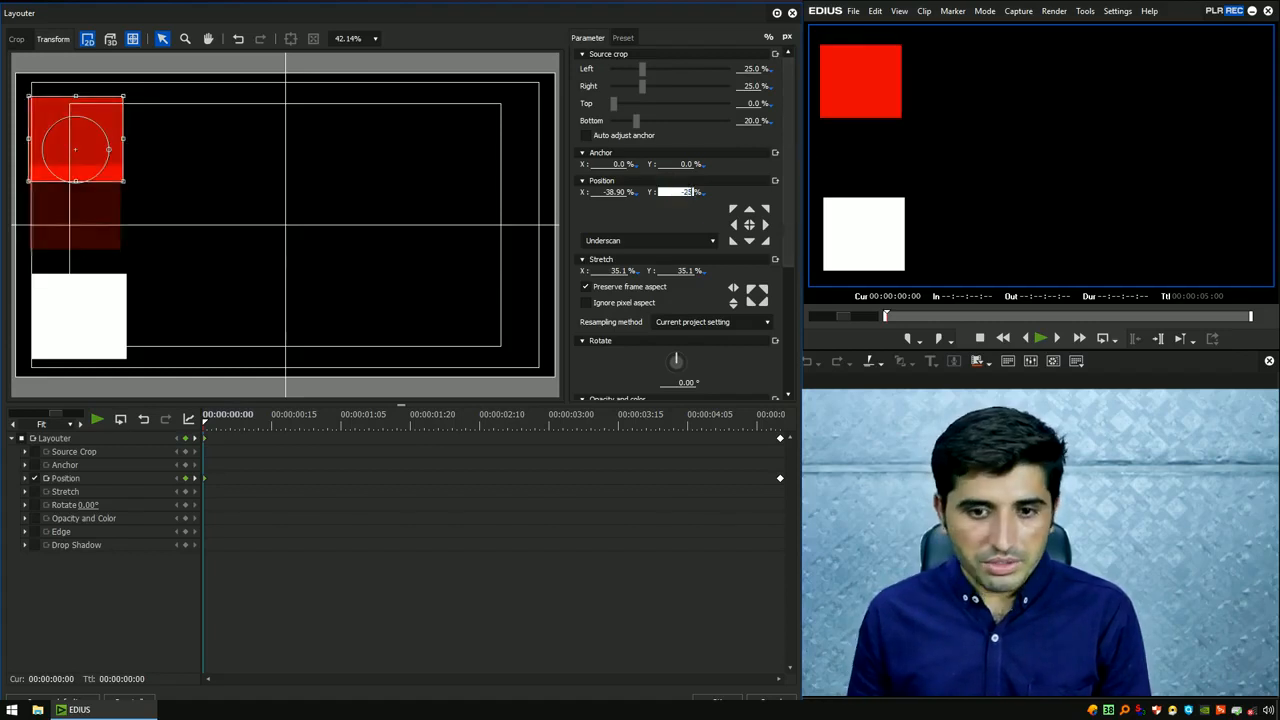
- Set the red matte's Y position to -25% at the end keyframe, apply the layout and preview the motion
key("End")
left_click(672, 193)
type("-25")
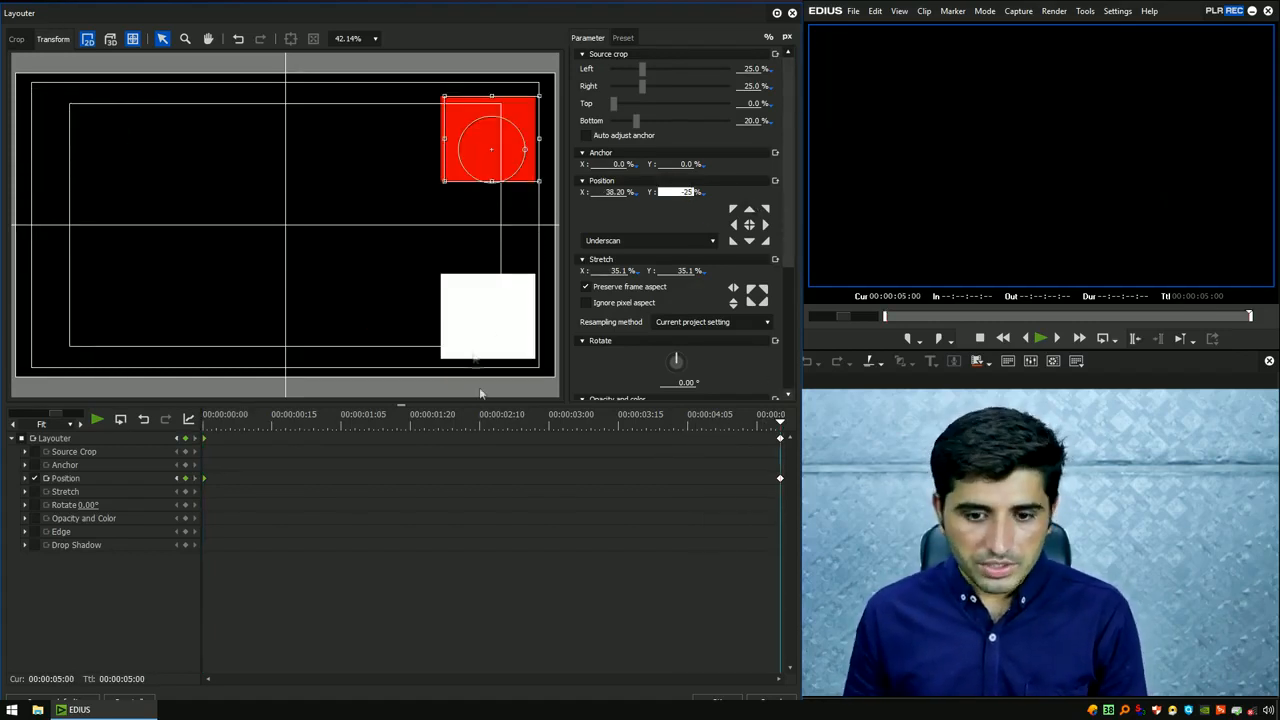
left_click(717, 700)
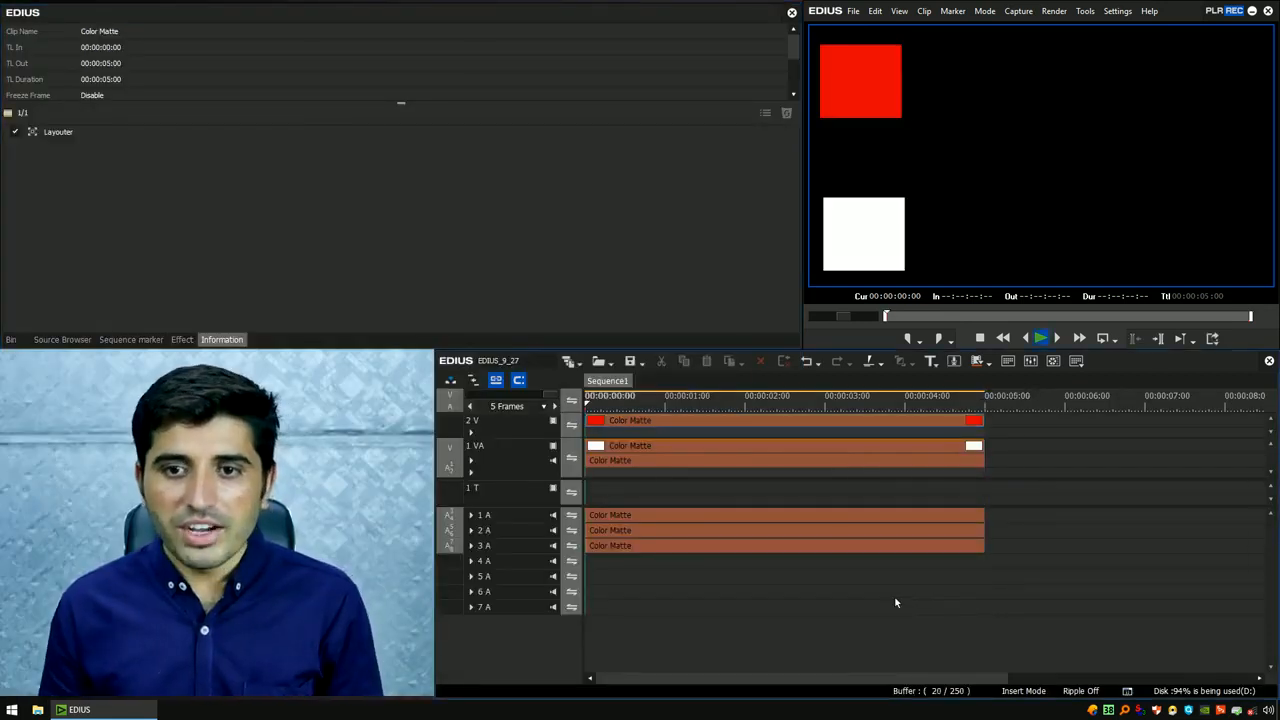
key("space")
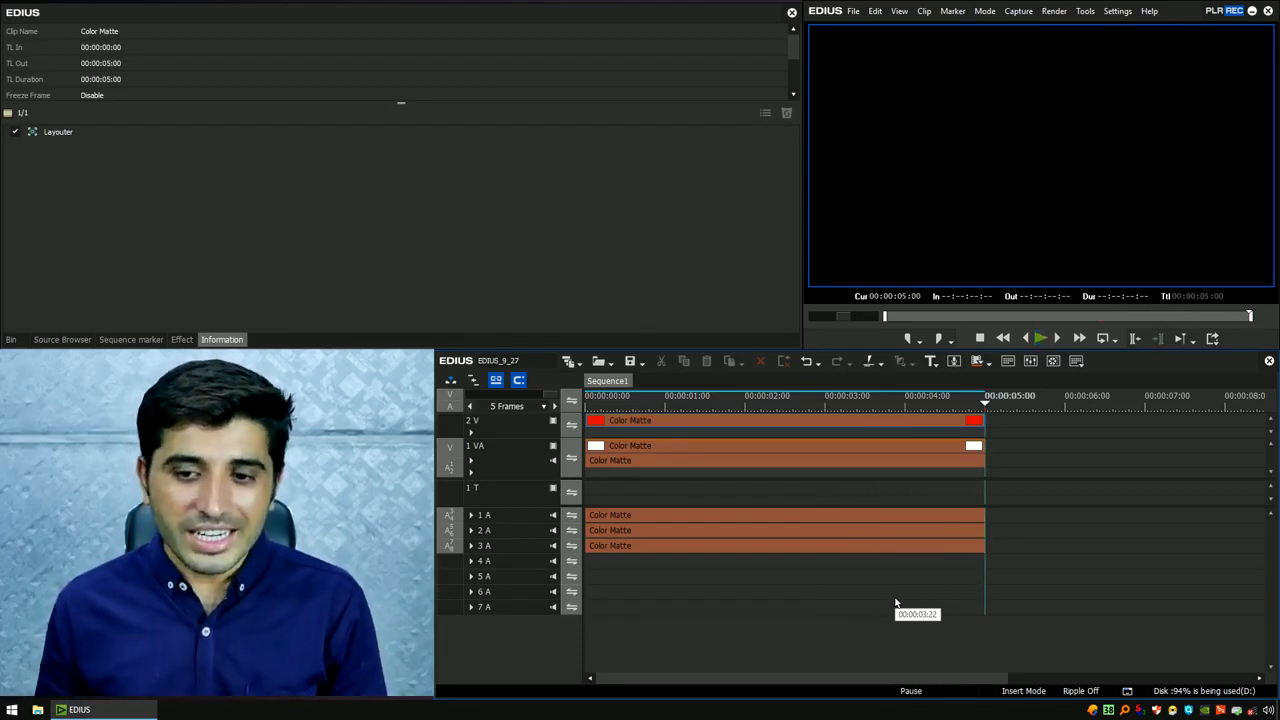
- Add Position keyframes to the red matte about every 15 frames from 00:00:00:15 to 00:00:04:05 and preview them
left_click(673, 420)
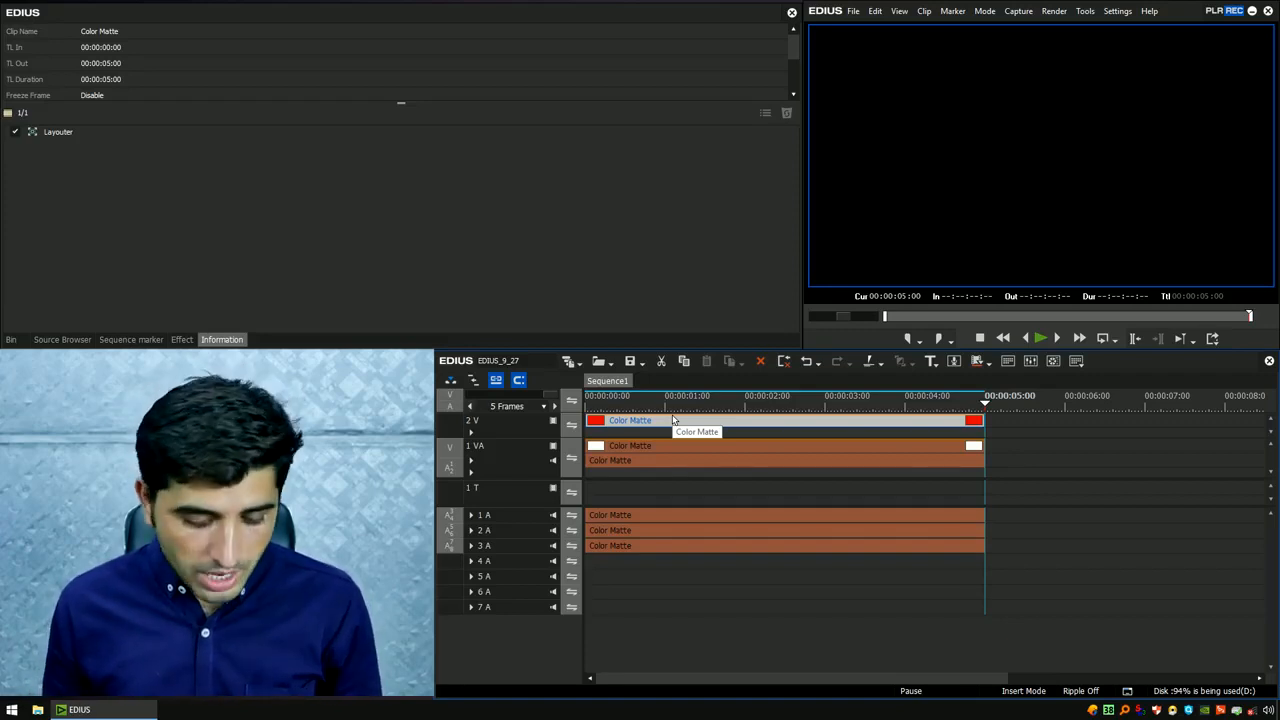
key("F7")
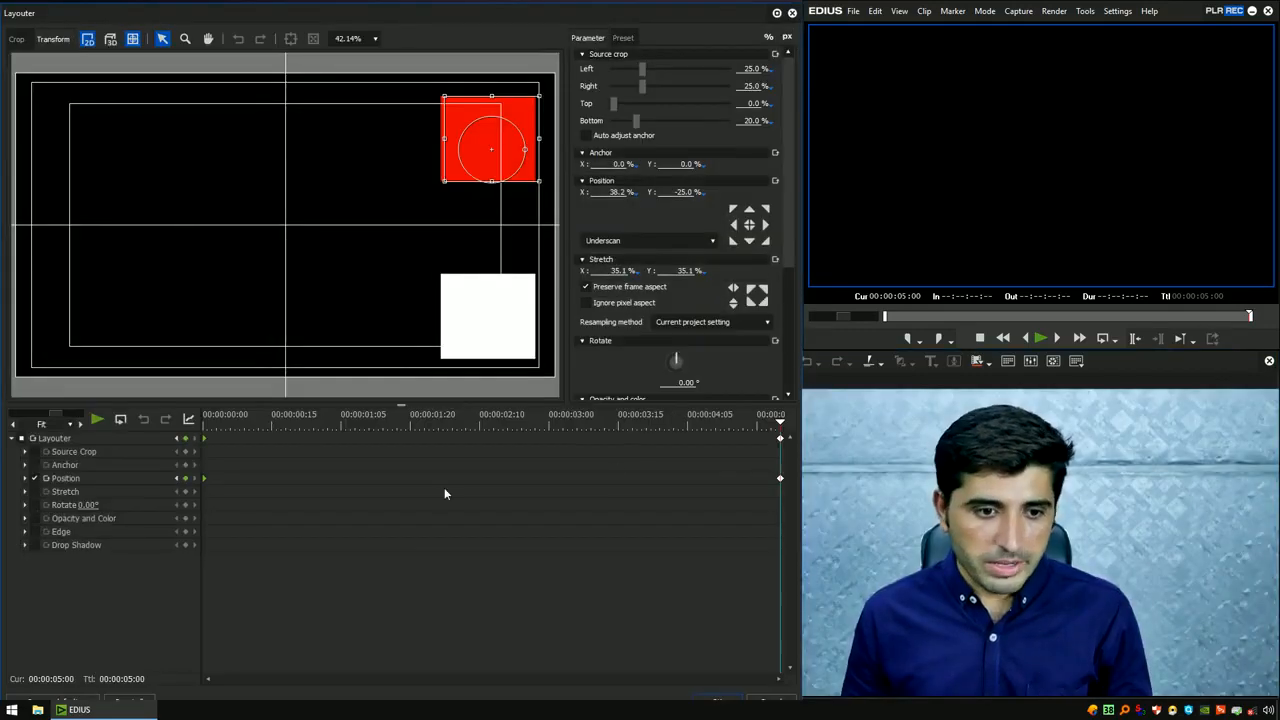
left_click_drag(208, 418, 276, 436)
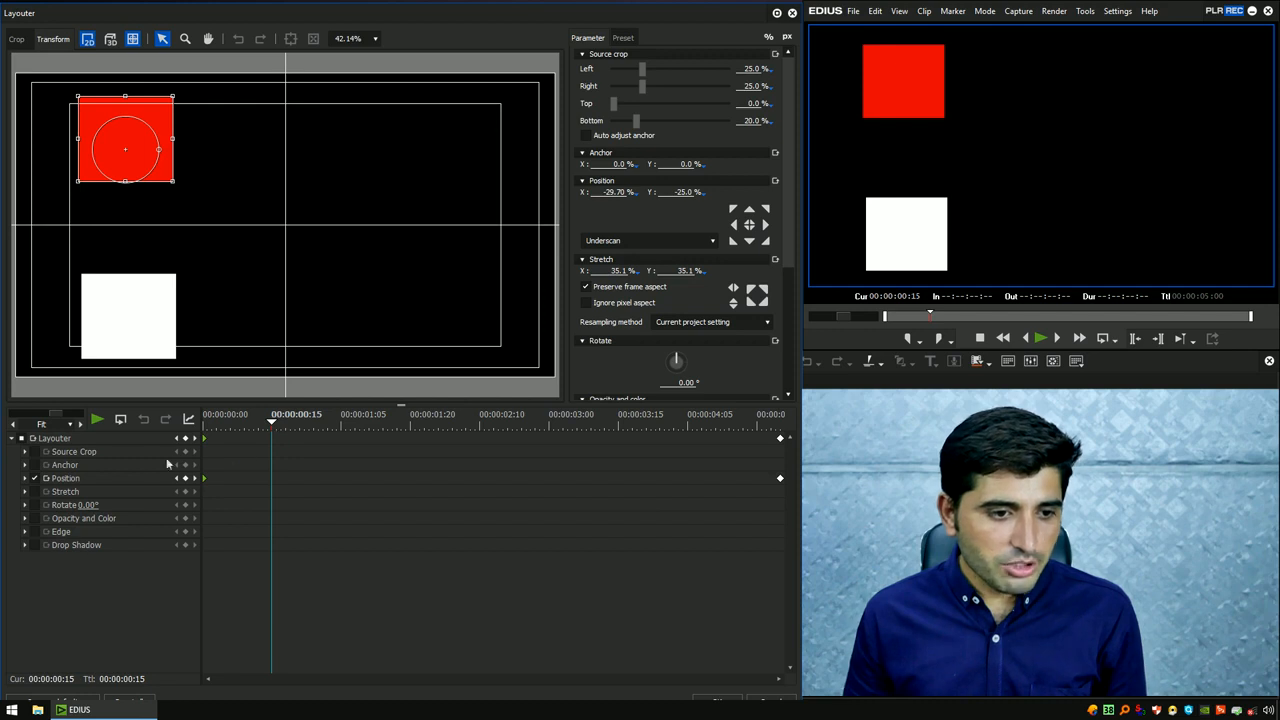
left_click(338, 424)
left_click_drag(404, 426, 549, 434)
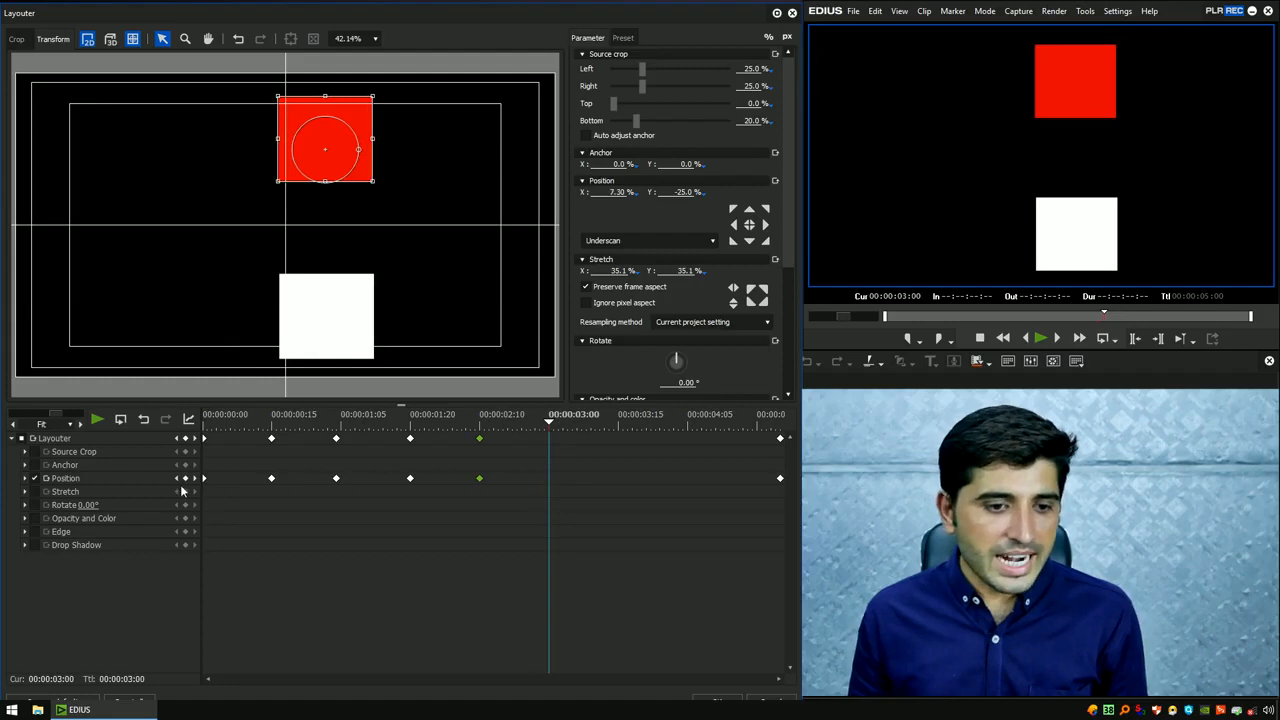
left_click(618, 425)
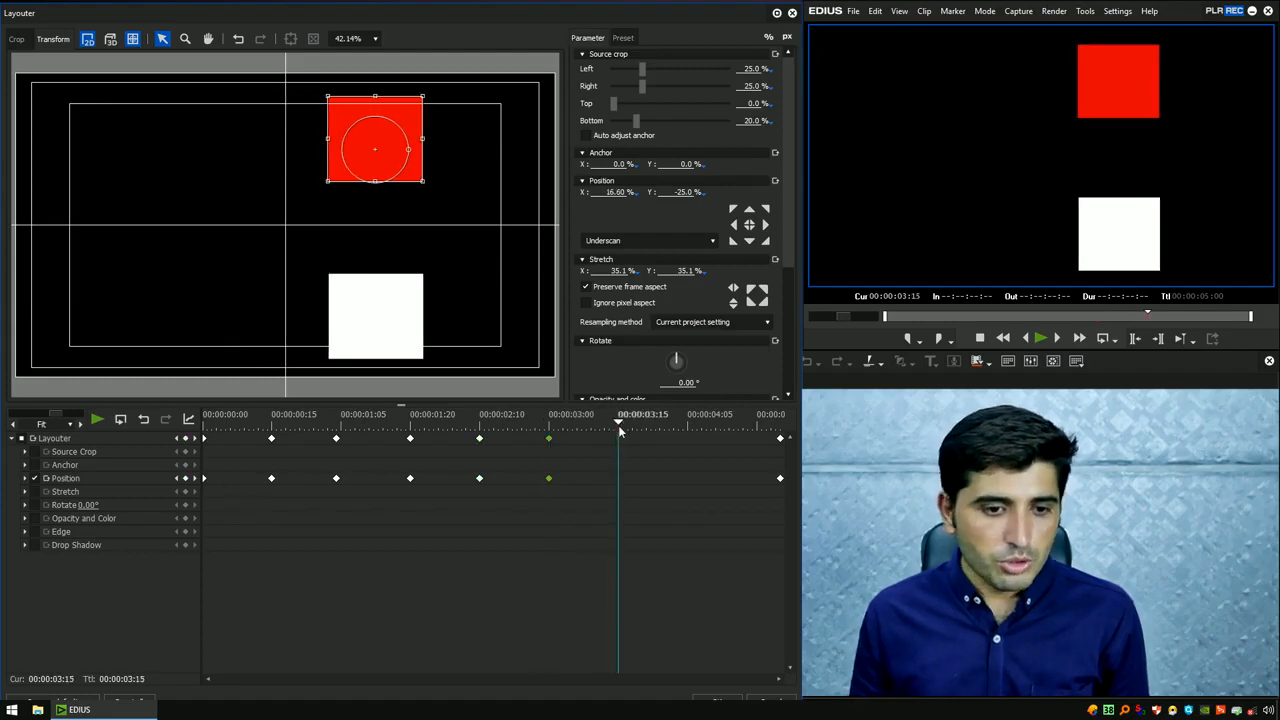
left_click(686, 425)
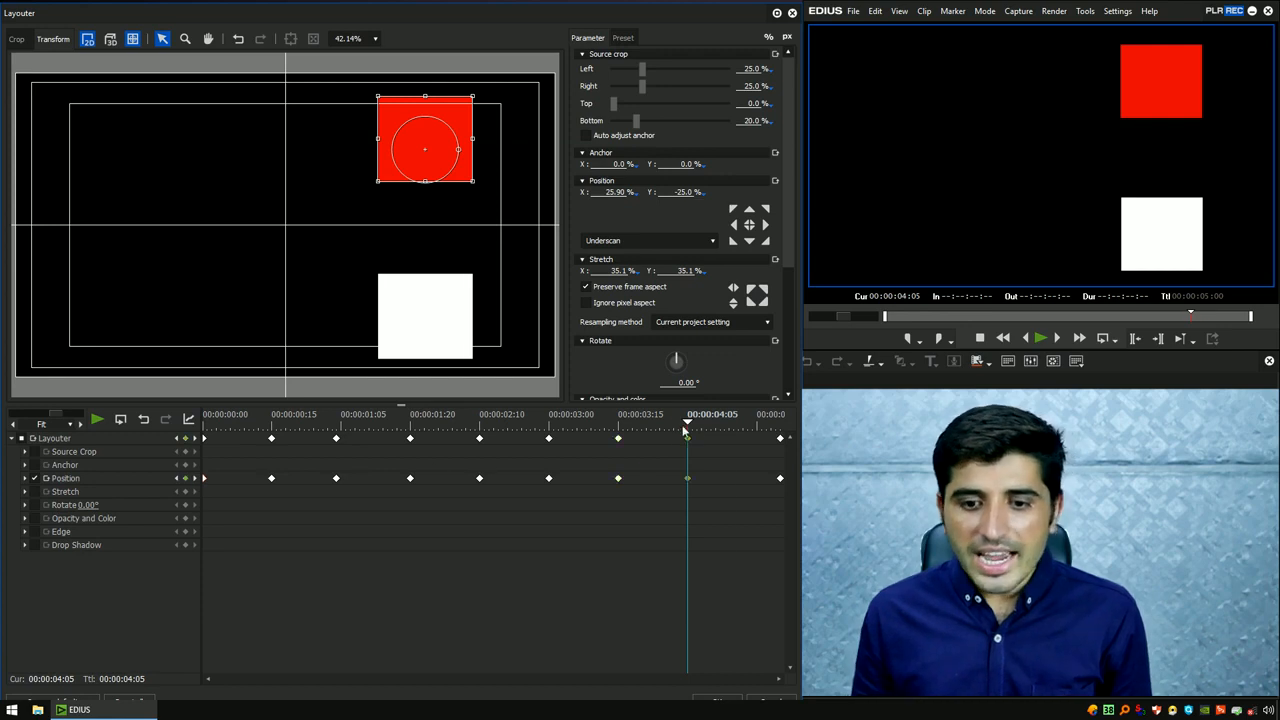
key("space")
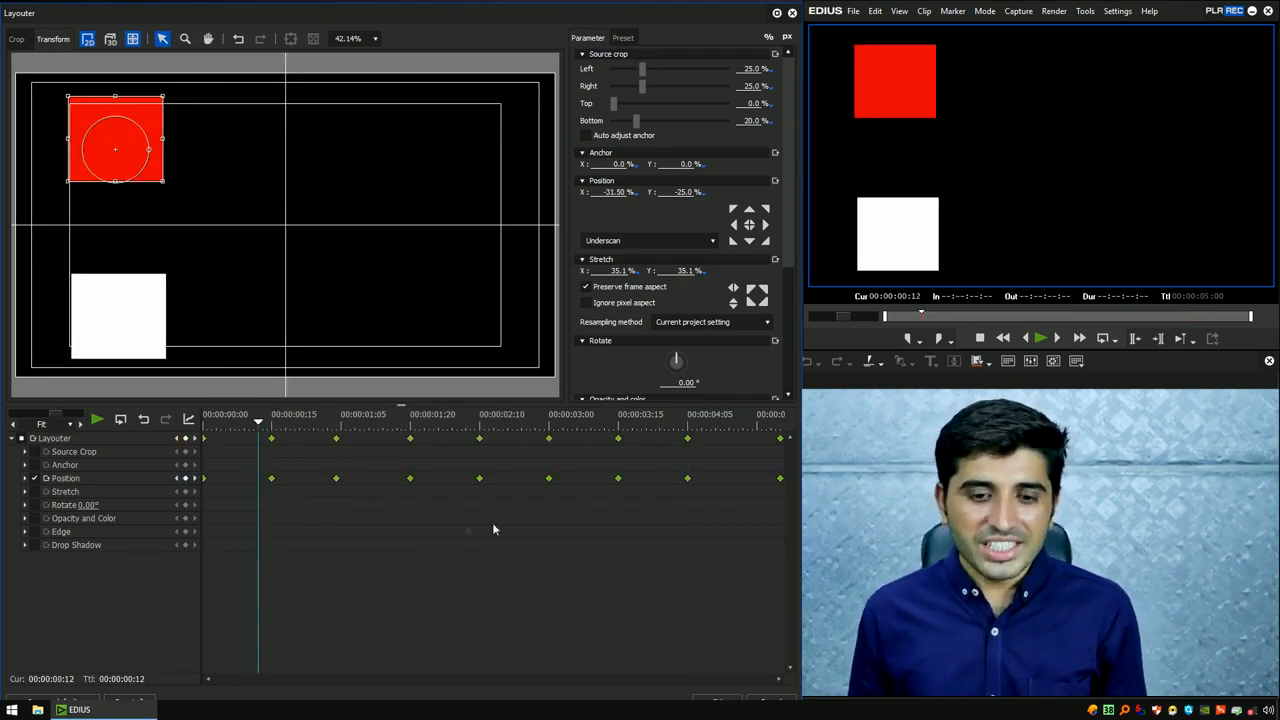
- Set all of the red matte's Position keyframes to Hold interpolation and apply the layout
right_click(549, 479)
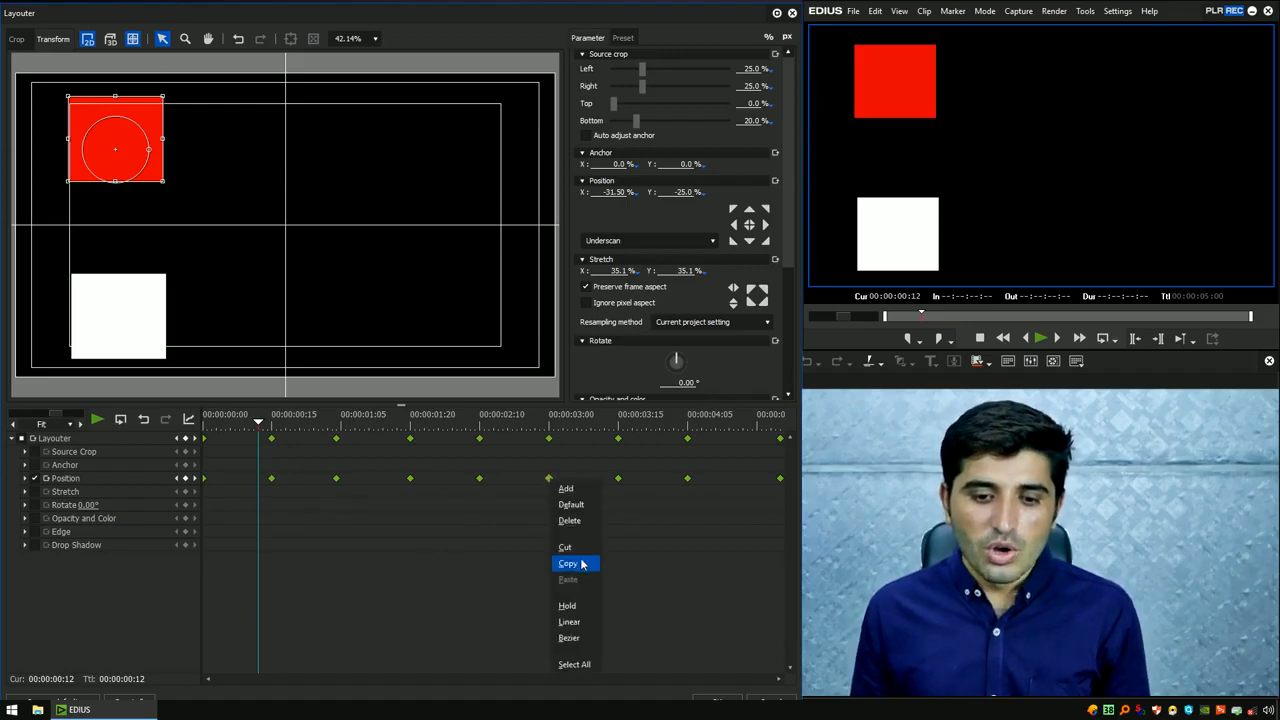
left_click(570, 606)
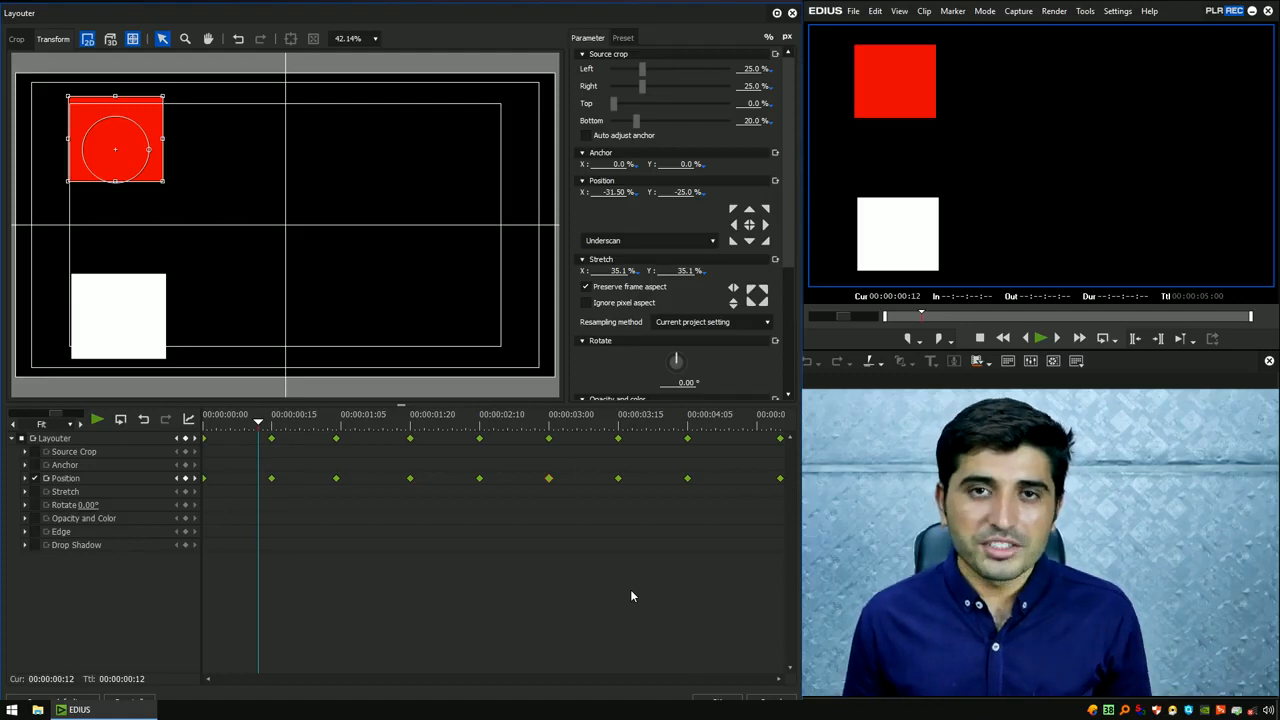
left_click(722, 701)
- Play the sequence from the start to compare the red matte's motion with the white matte's
left_click(739, 452)
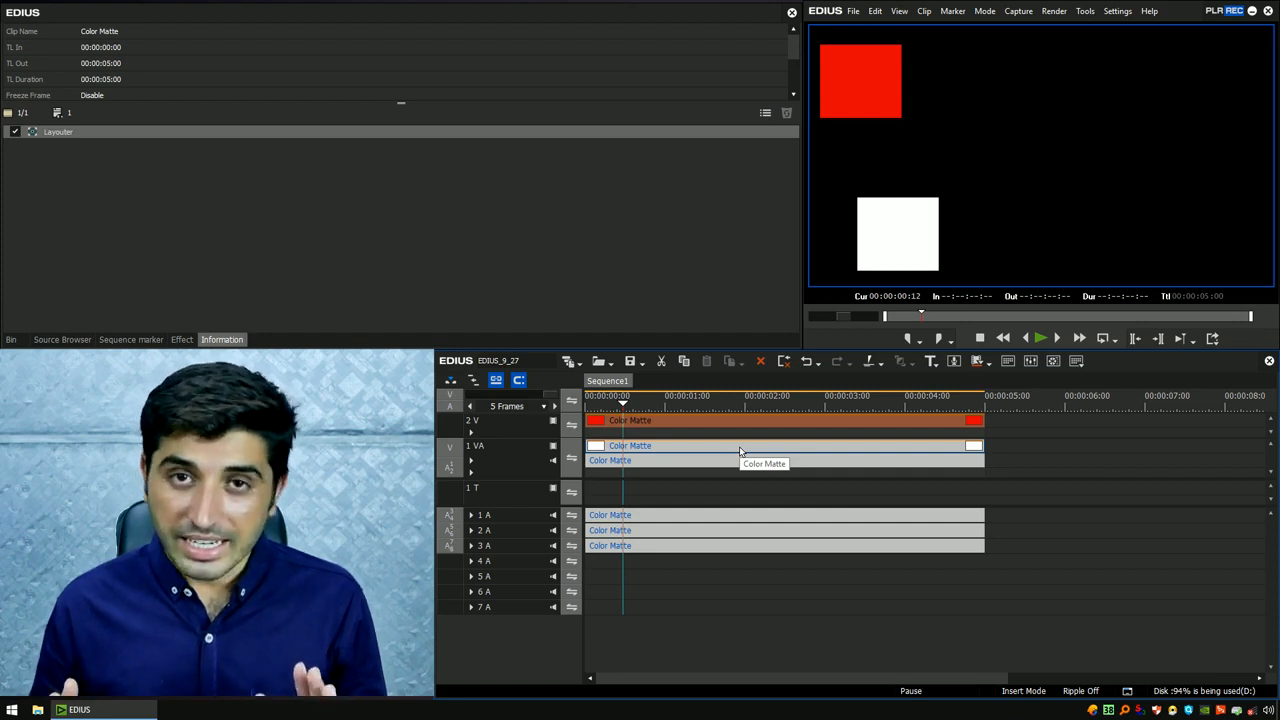
left_click(745, 420)
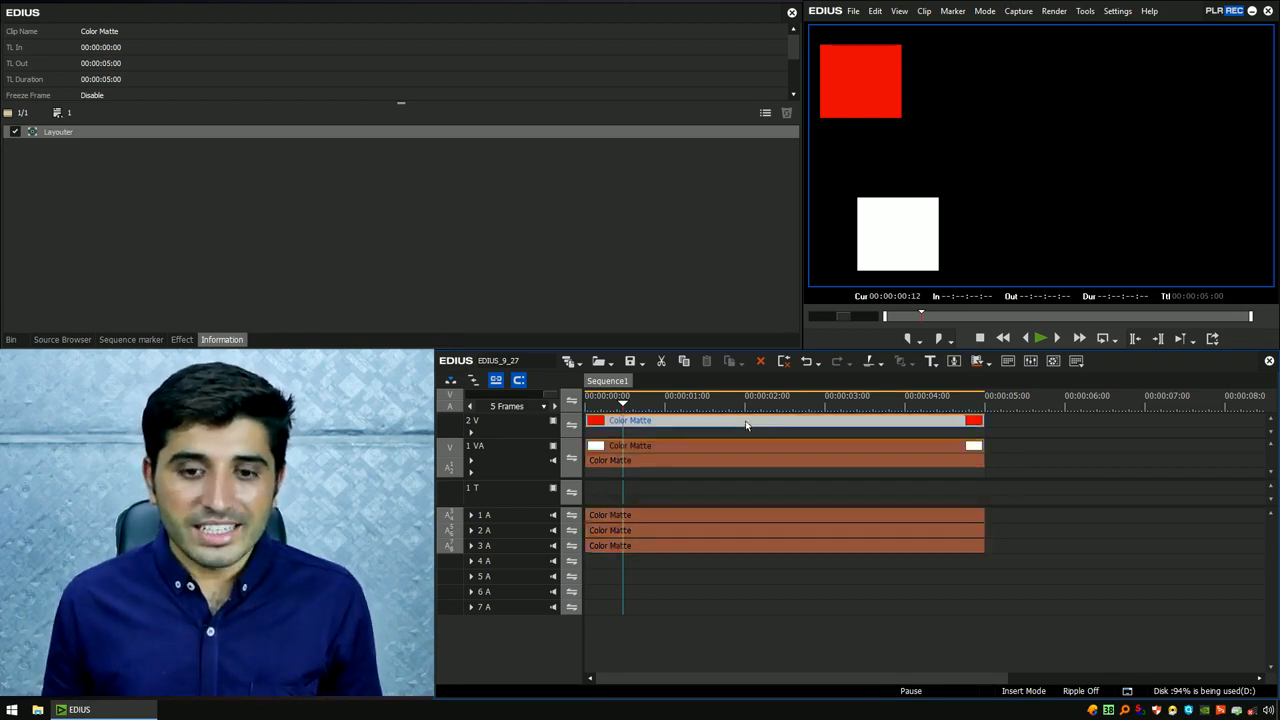
key("Home")
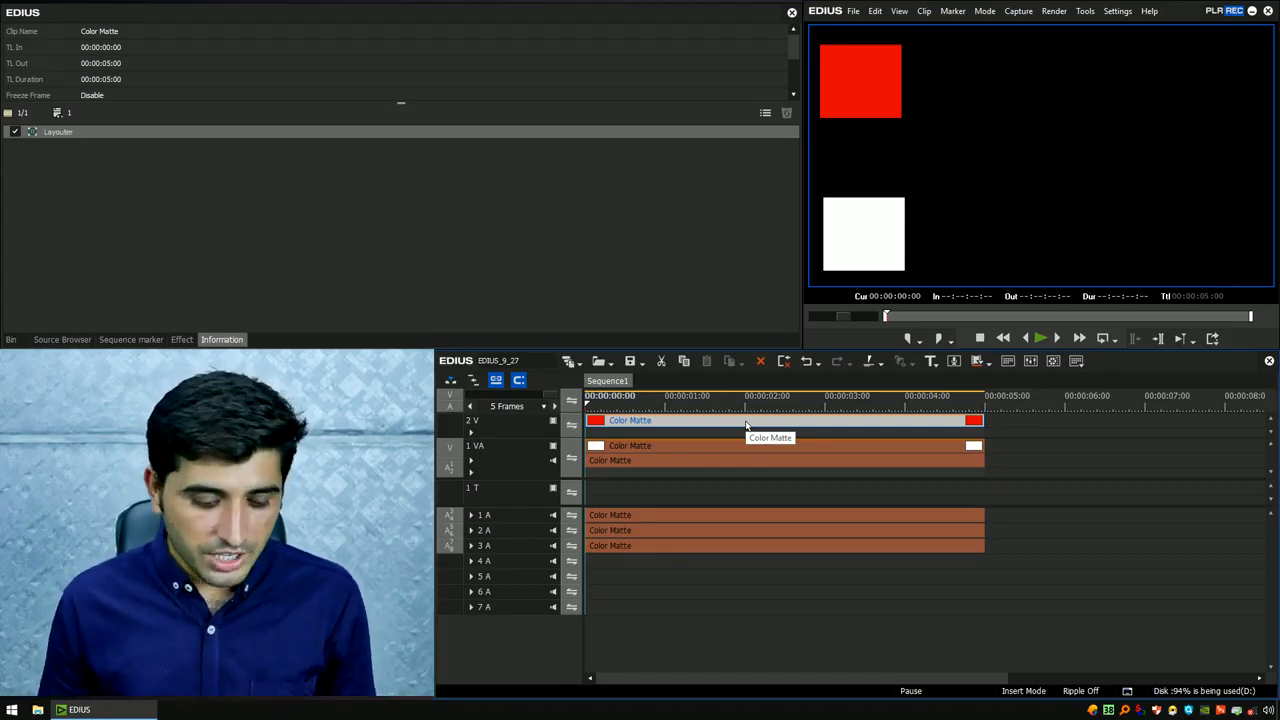
key("space")
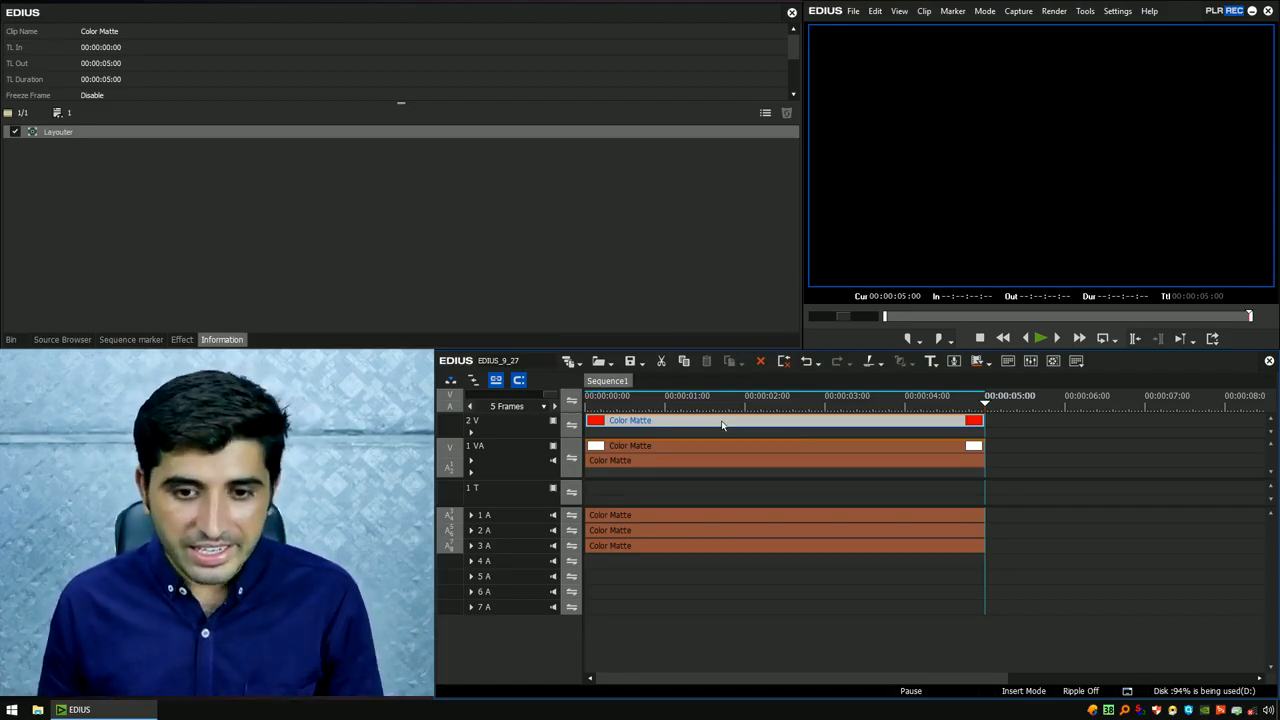
- Place the red matte at the upper right at 00:00:00:15 and at the upper left, X about -36.6%, at 00:00:01:04
key("F7")
left_click(271, 426)
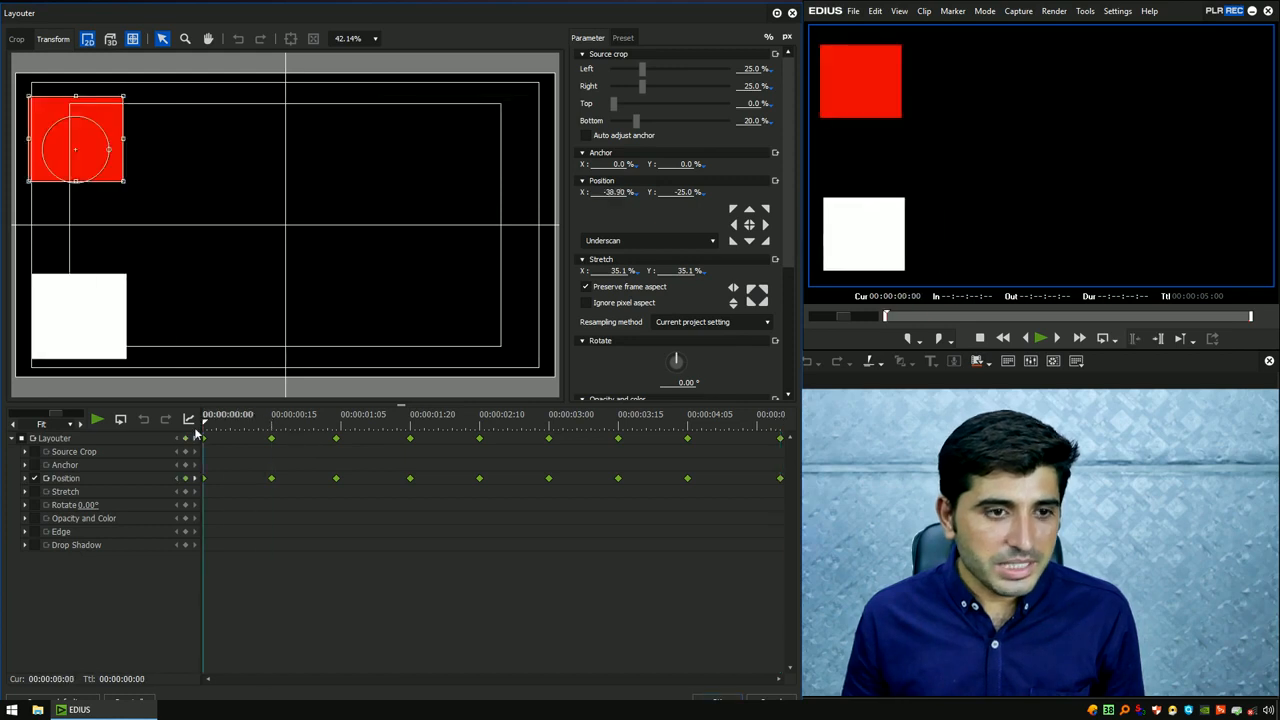
left_click_drag(99, 124, 456, 116)
left_click_drag(312, 426, 337, 425)
left_click_drag(191, 161, 106, 160)
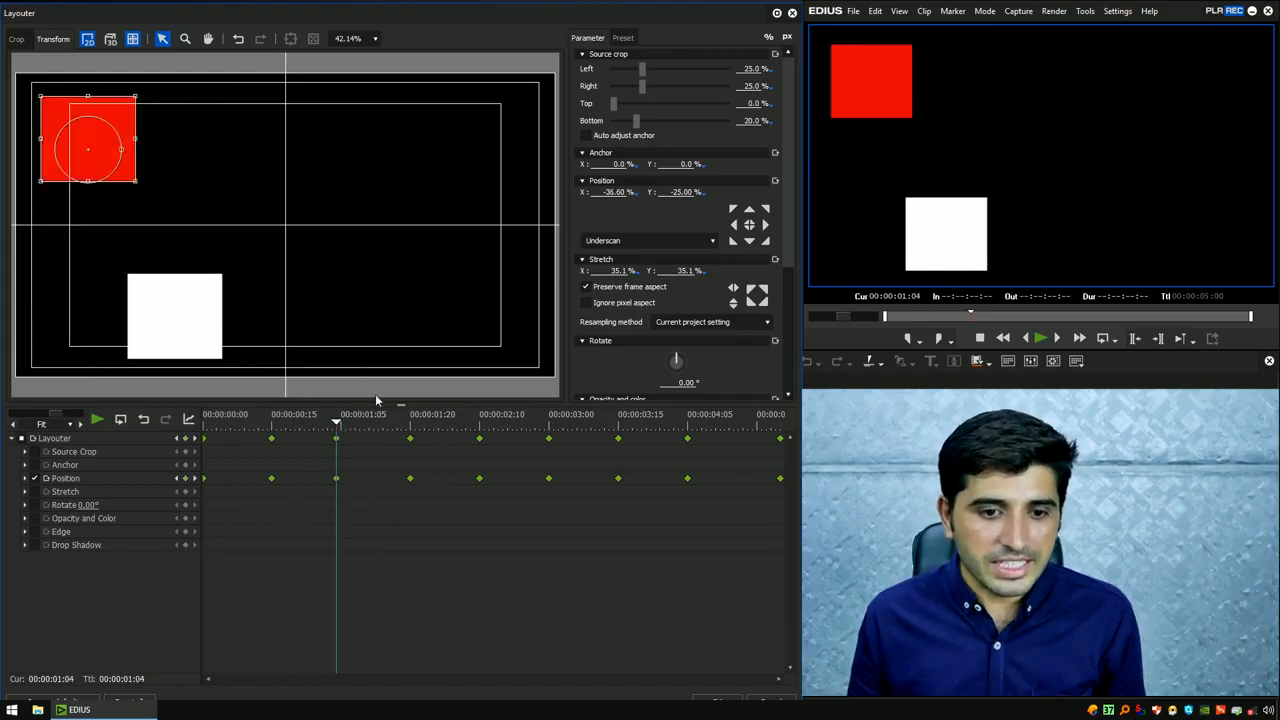
- Place the red matte at the upper right at 00:00:01:20 and at the lower right, about X 37.5%, Y 35.4%, at 00:00:02:09
left_click(411, 426)
left_click_drag(268, 178, 538, 160)
left_click(481, 426)
left_click_drag(484, 430, 479, 428)
left_click_drag(497, 131, 492, 325)
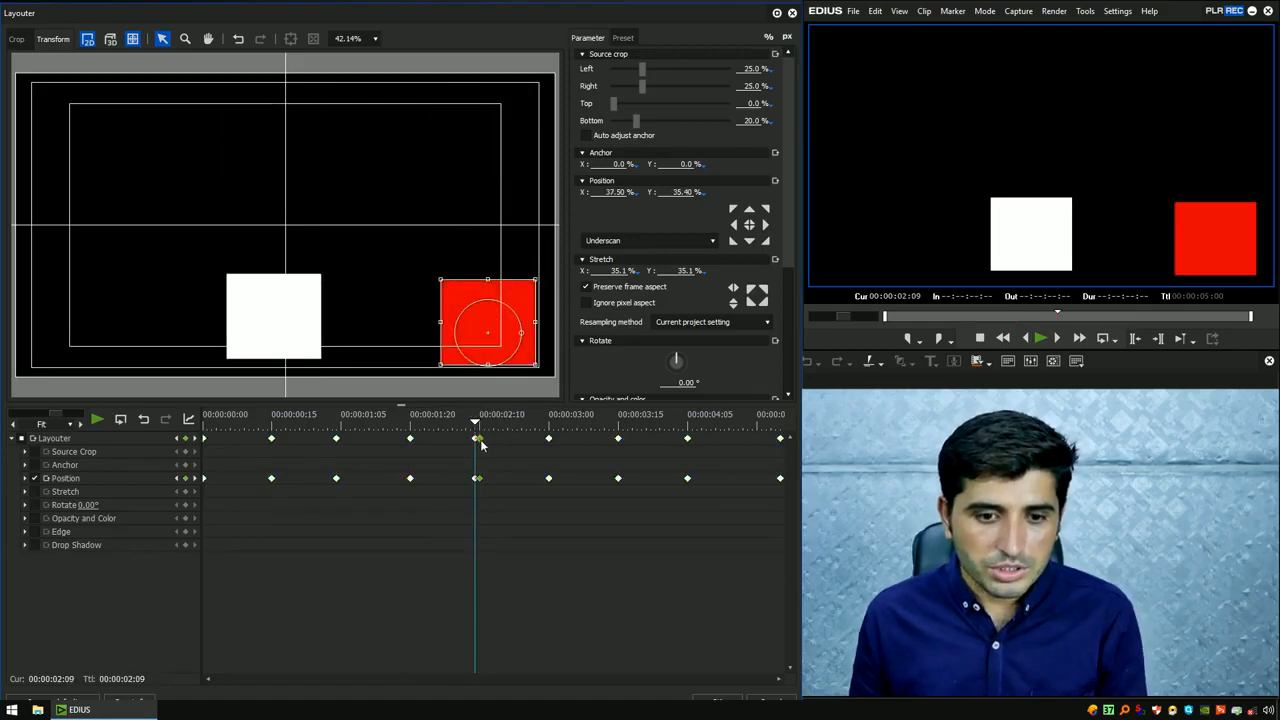
- Place the red matte at about X -33.3%, Y 31.9% at 00:00:03:00 and about X -36%, Y -28.3% at 00:00:03:15
left_click(550, 436)
left_click_drag(268, 140, 48, 312)
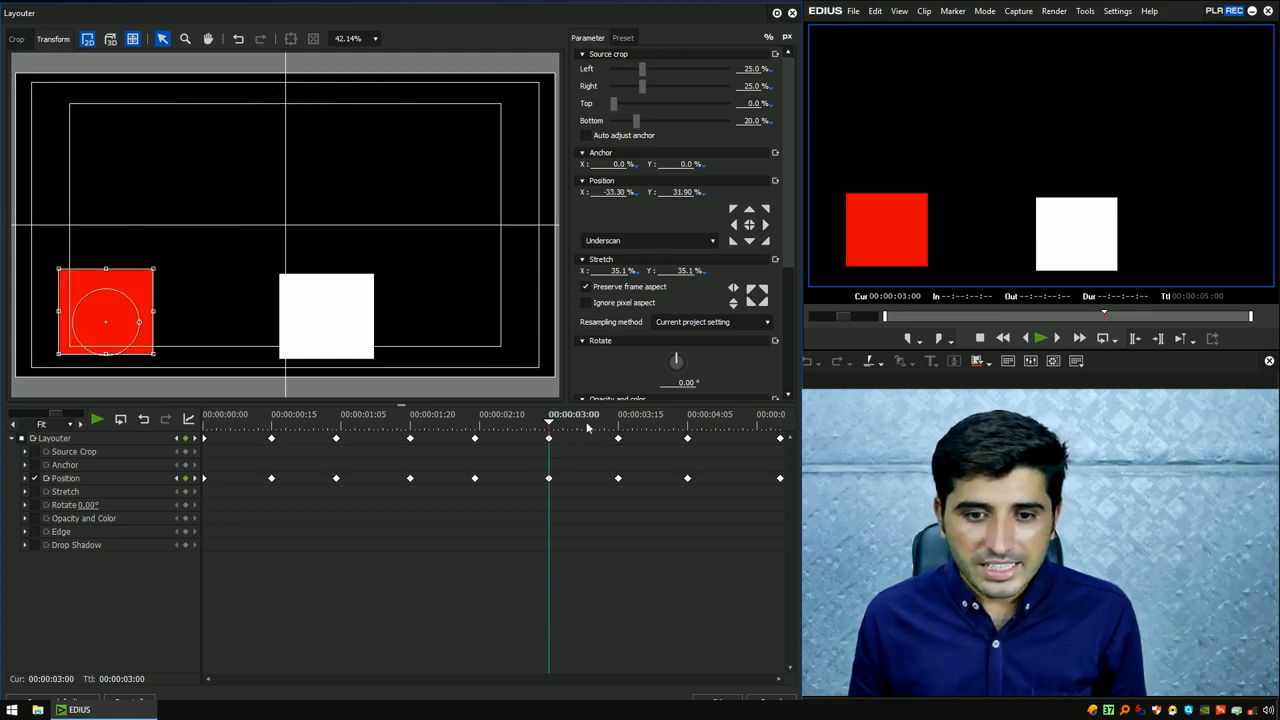
left_click(619, 430)
left_click_drag(375, 140, 91, 128)
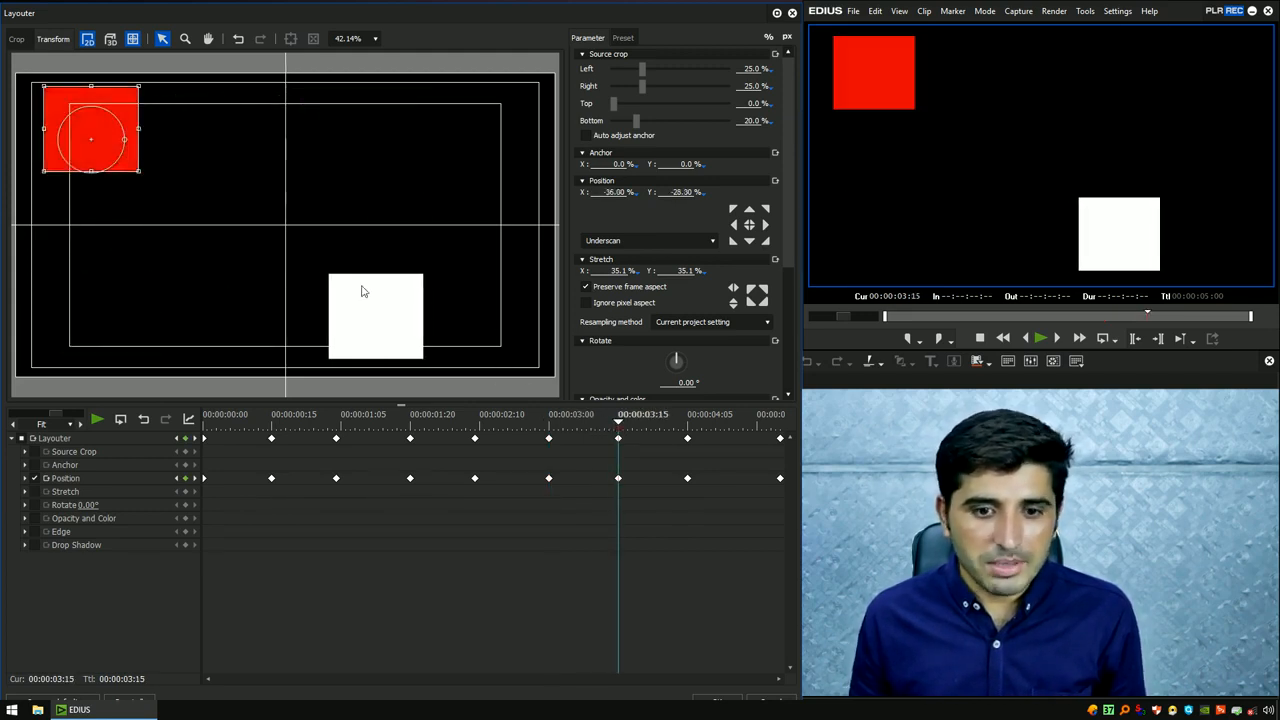
- Place the red matte at the frame's right edge at mid-height at 00:00:04:05 and near the center, about X 2.4%, Y -0.2%, at 00:00:05:00
left_click(687, 434)
left_click_drag(430, 146, 527, 235)
left_click(780, 426)
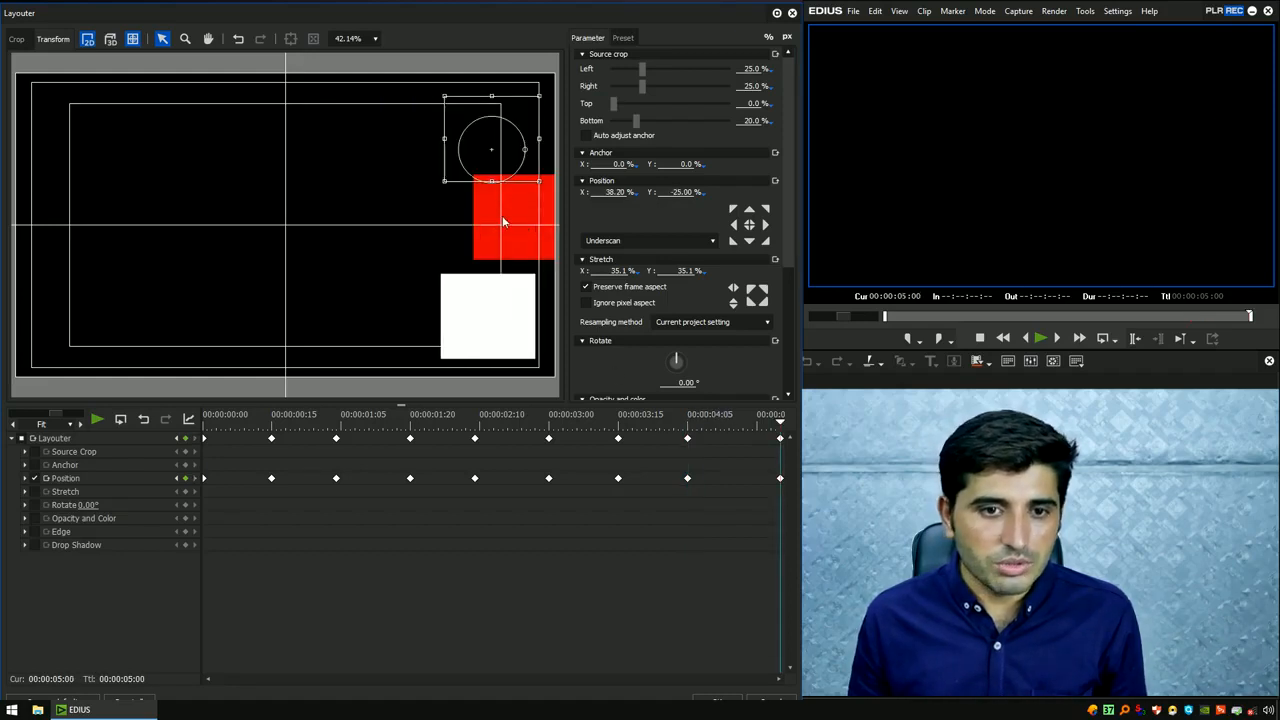
left_click_drag(490, 160, 296, 235)
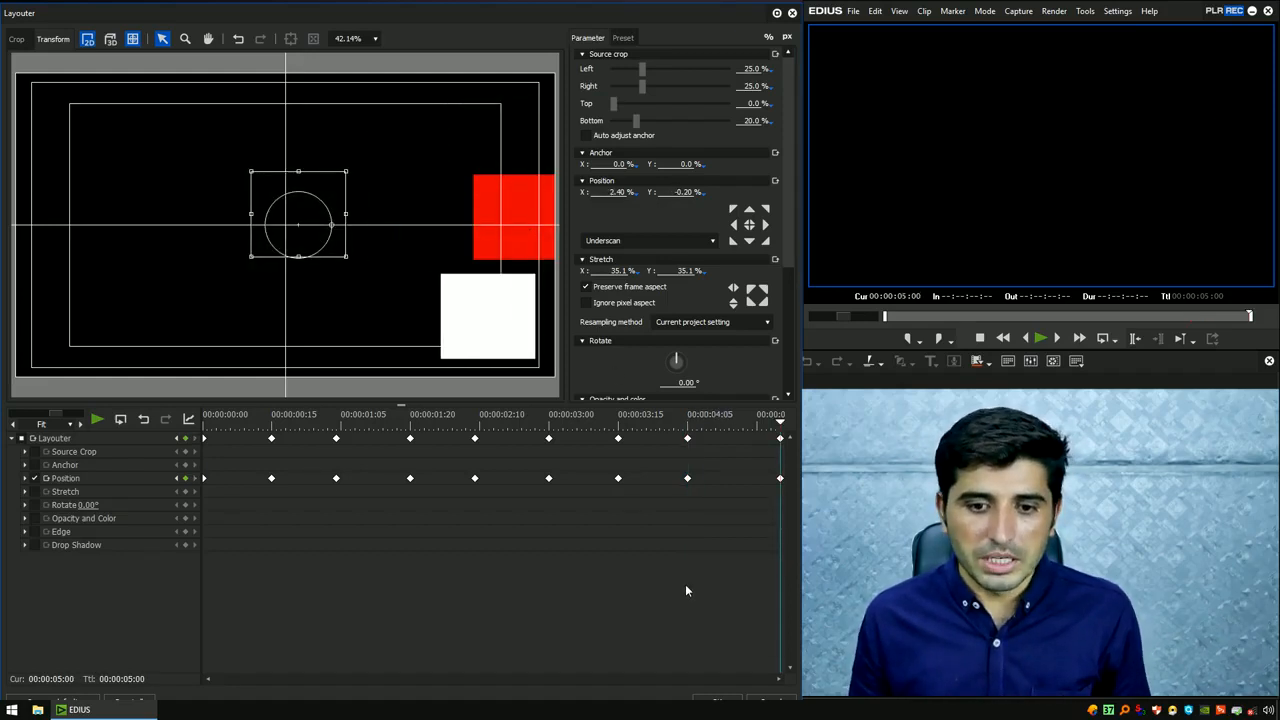
- Set all of the red matte's edited keyframes to Hold interpolation and apply the new layout
right_click(687, 440)
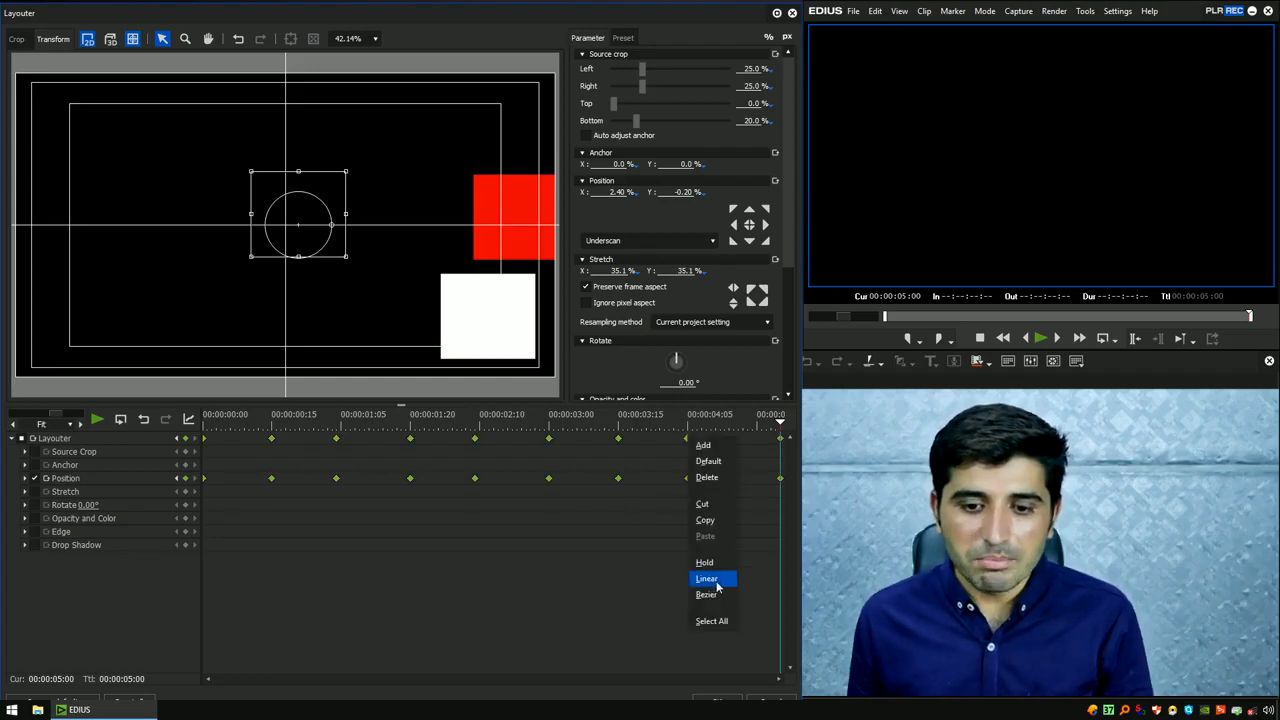
left_click(717, 580)
left_click(718, 703)
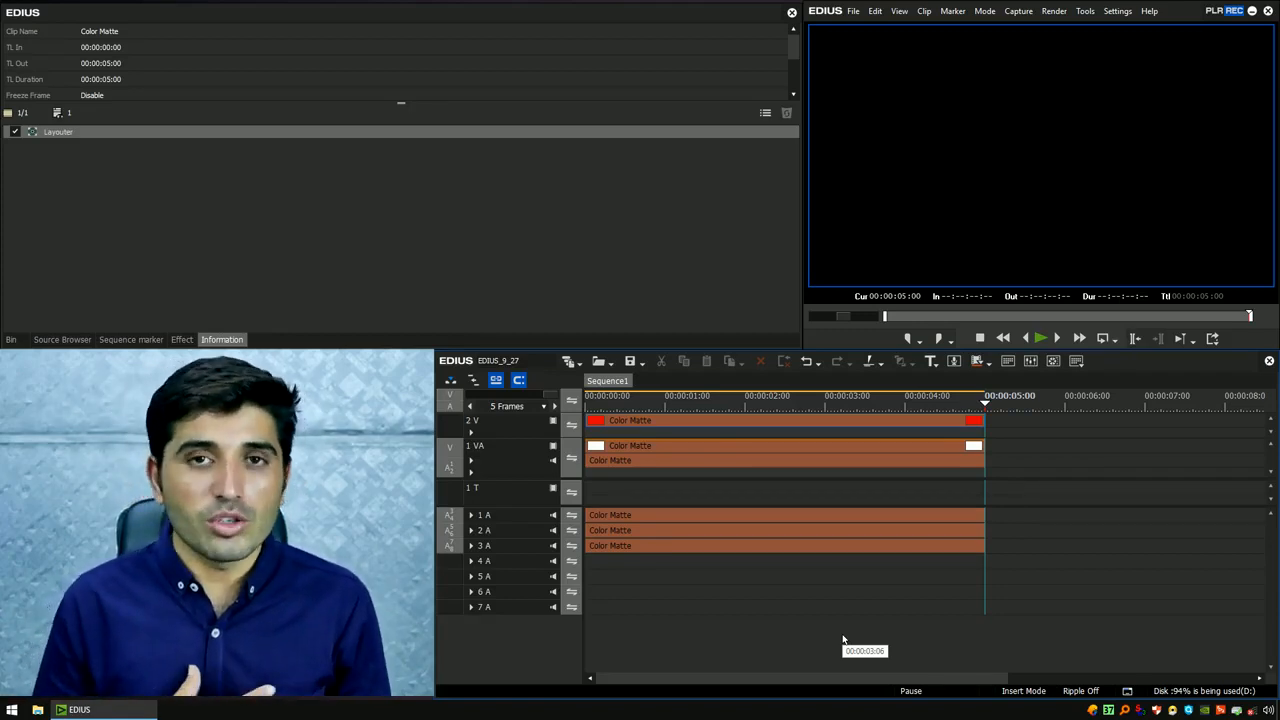
- Play the sequence from the start to preview the red matte's jumps between its new keyframe positions
key("Home")
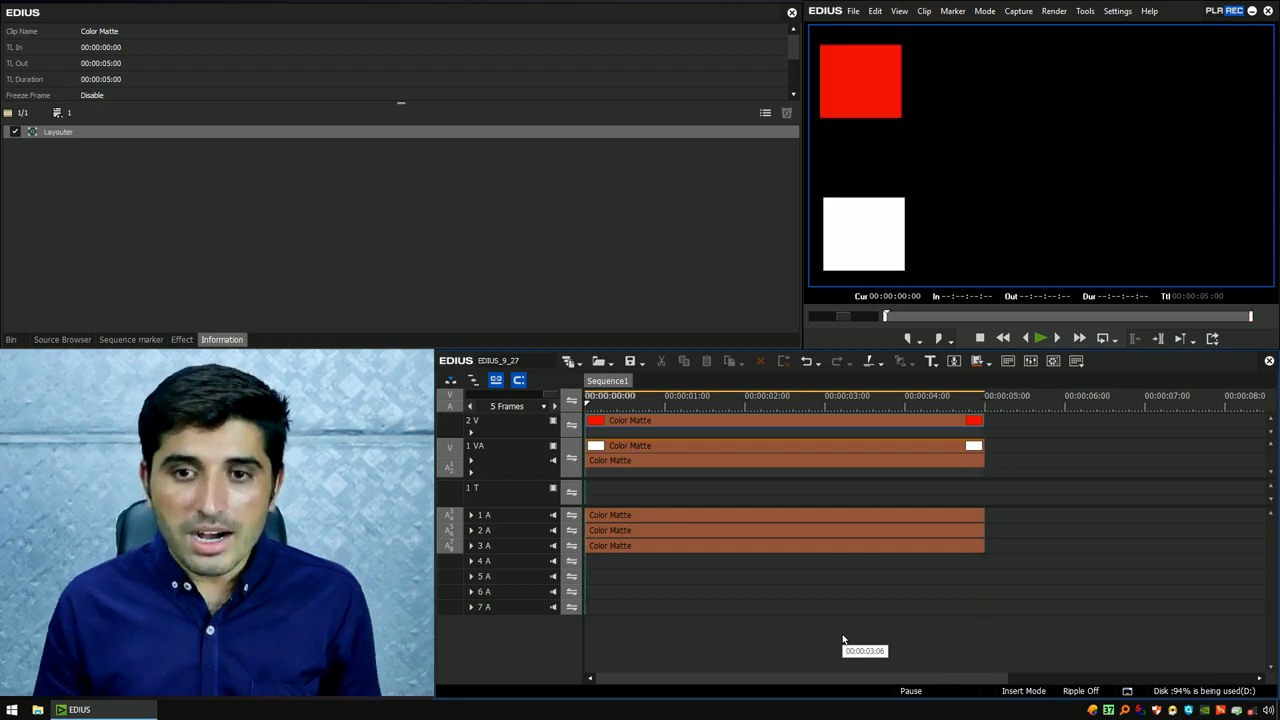
key("space")
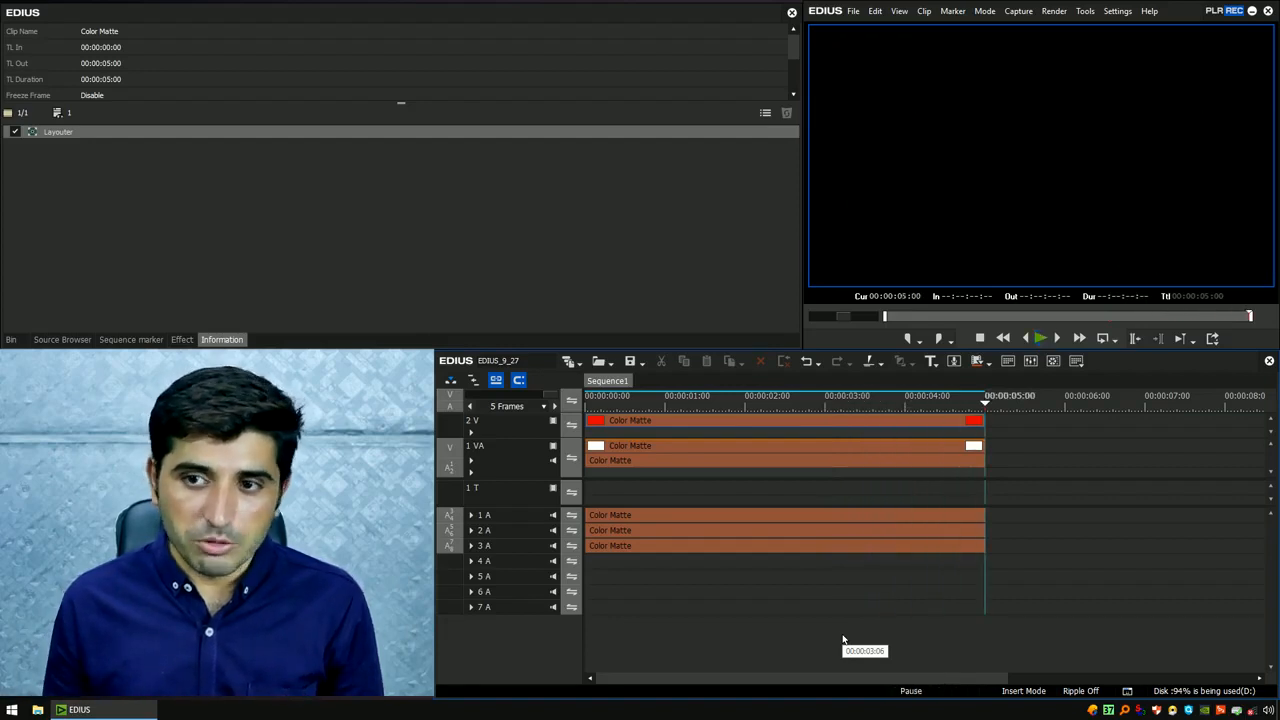
key("space")
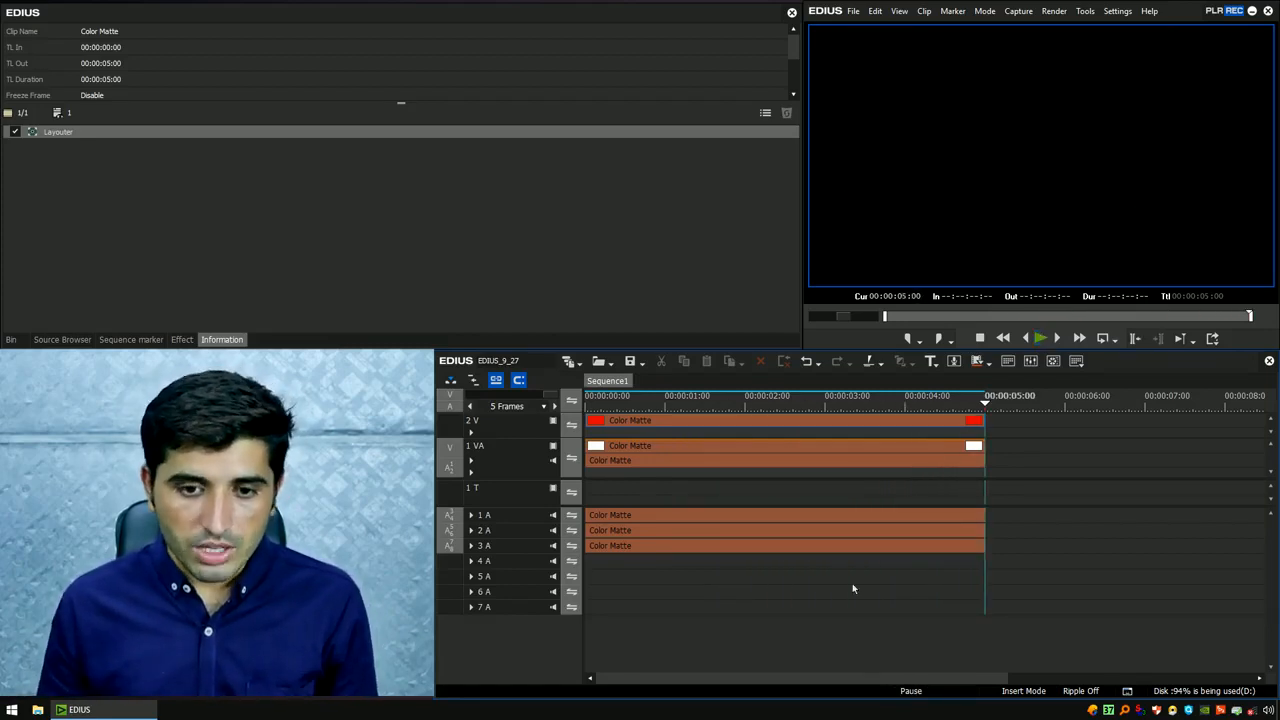
- Review the red matte's Position keyframes in Layouter and leave it without making changes
left_click(810, 424)
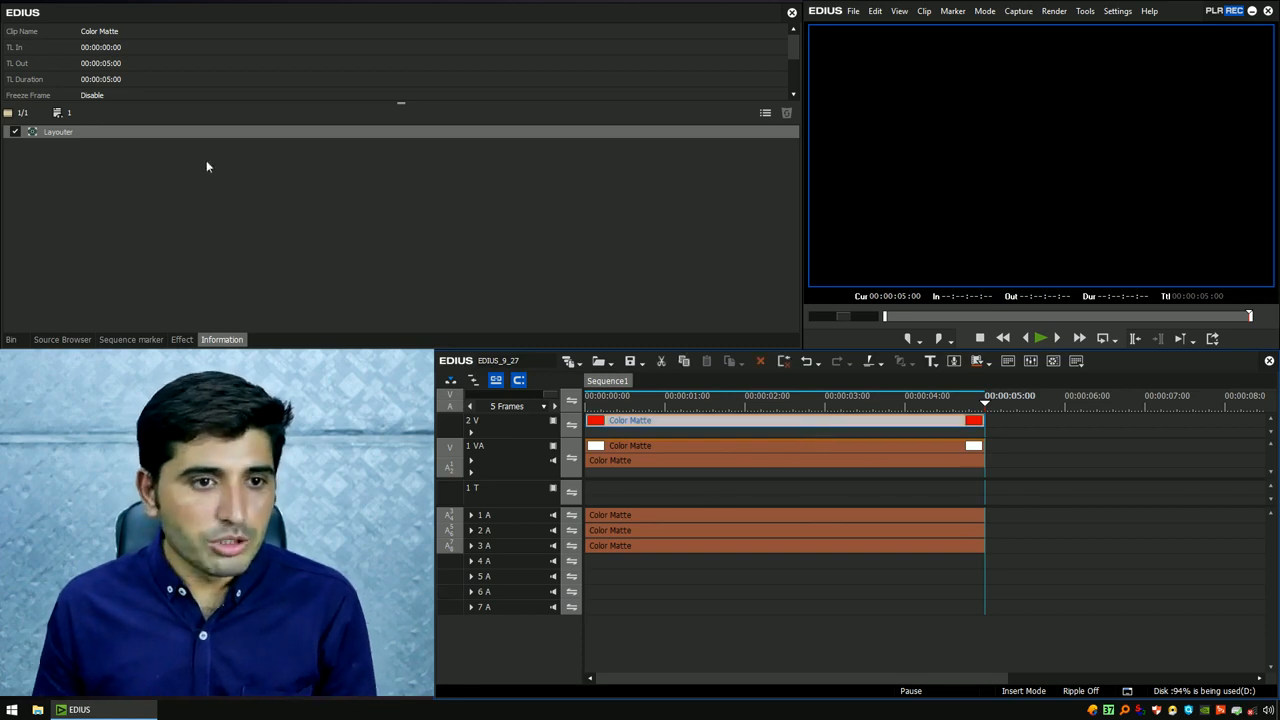
double_click(228, 133)
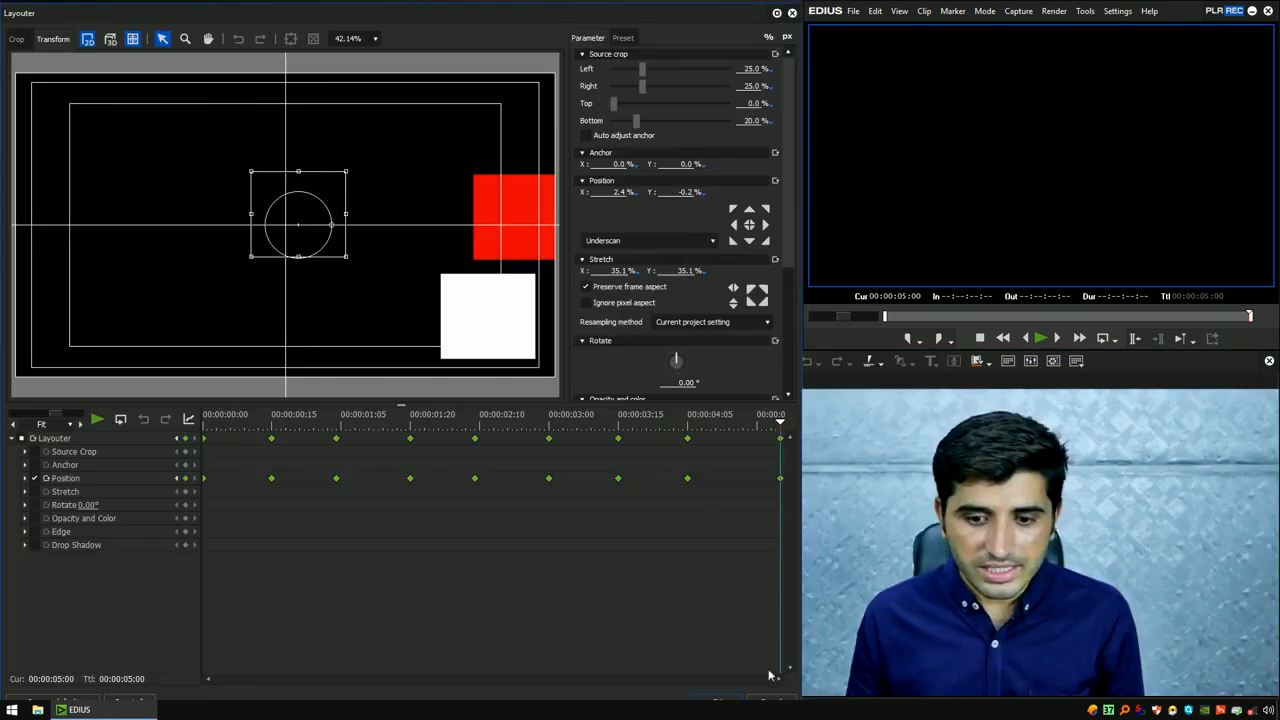
left_click(771, 701)
left_click(771, 455)
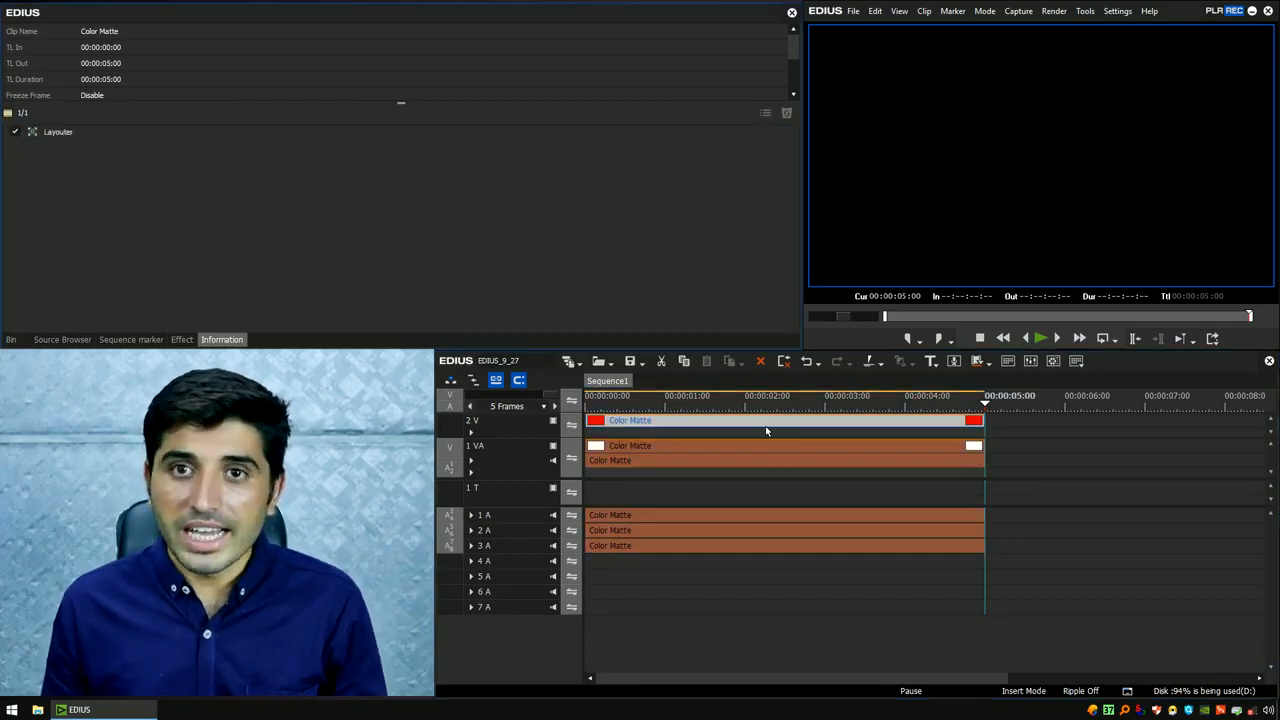
- Play the sequence briefly from the start to preview the red matte's motion
left_click(966, 403)
key("Home")
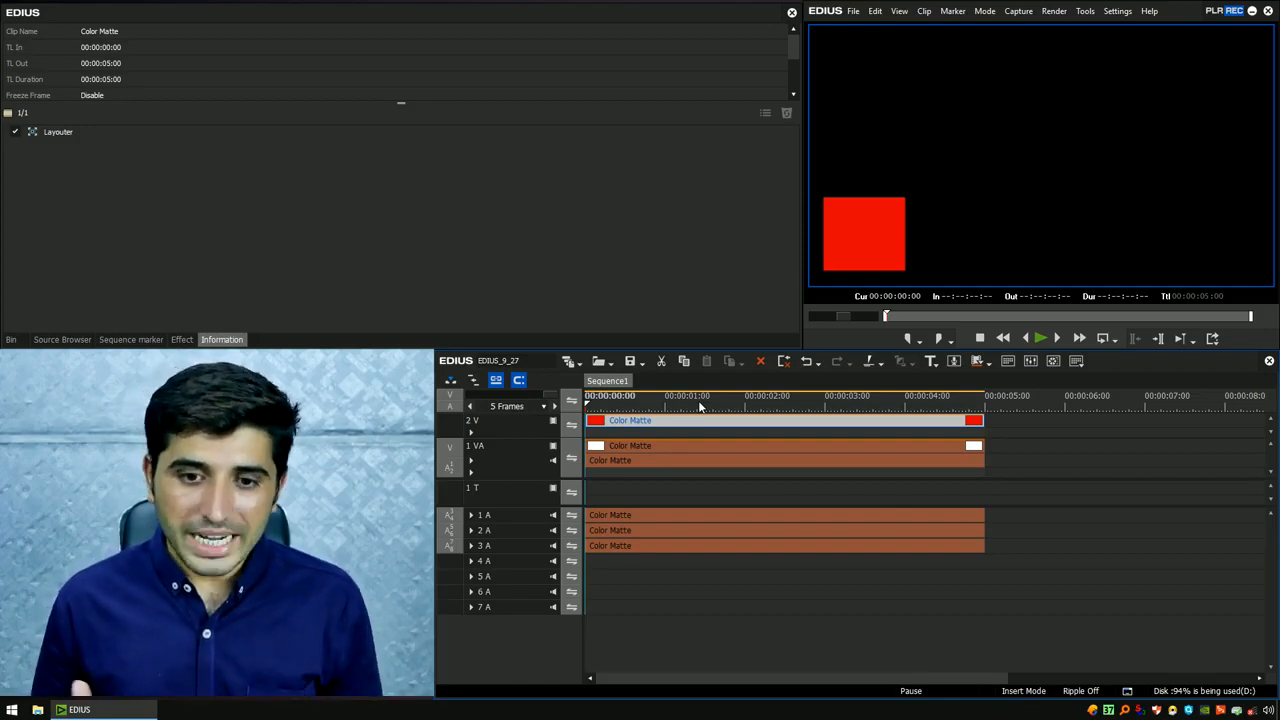
key("space")
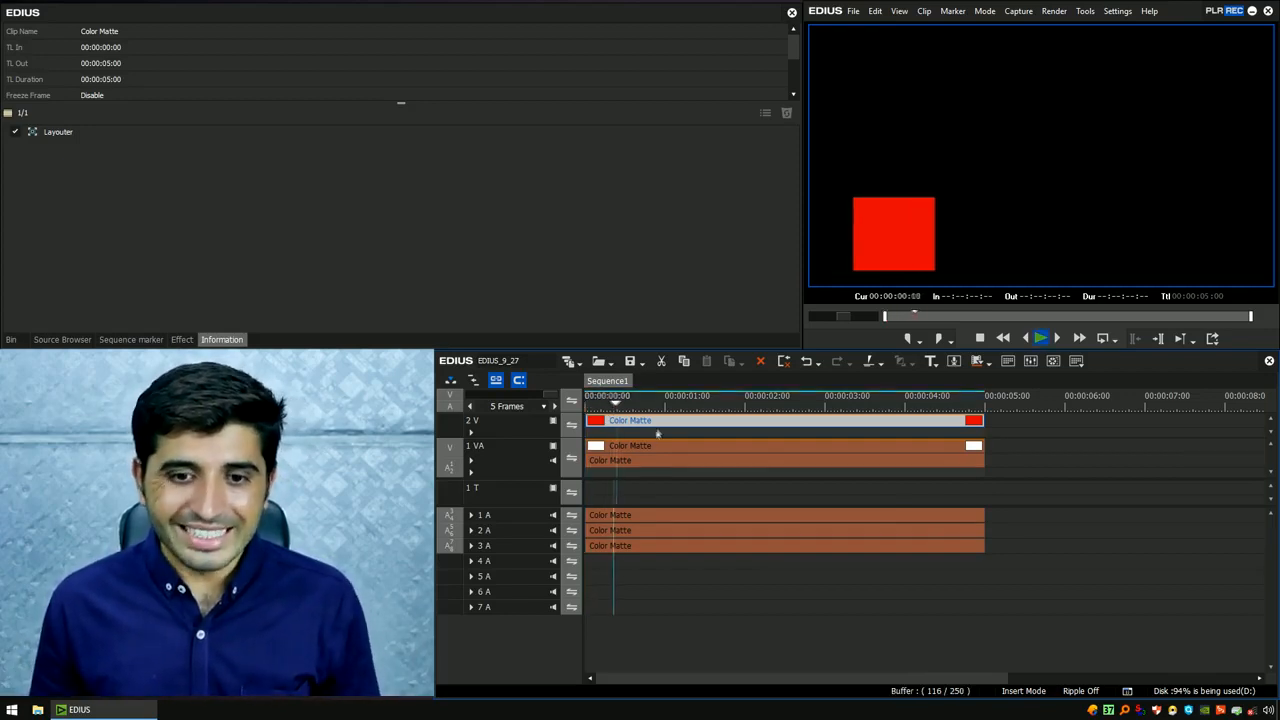
key("space")
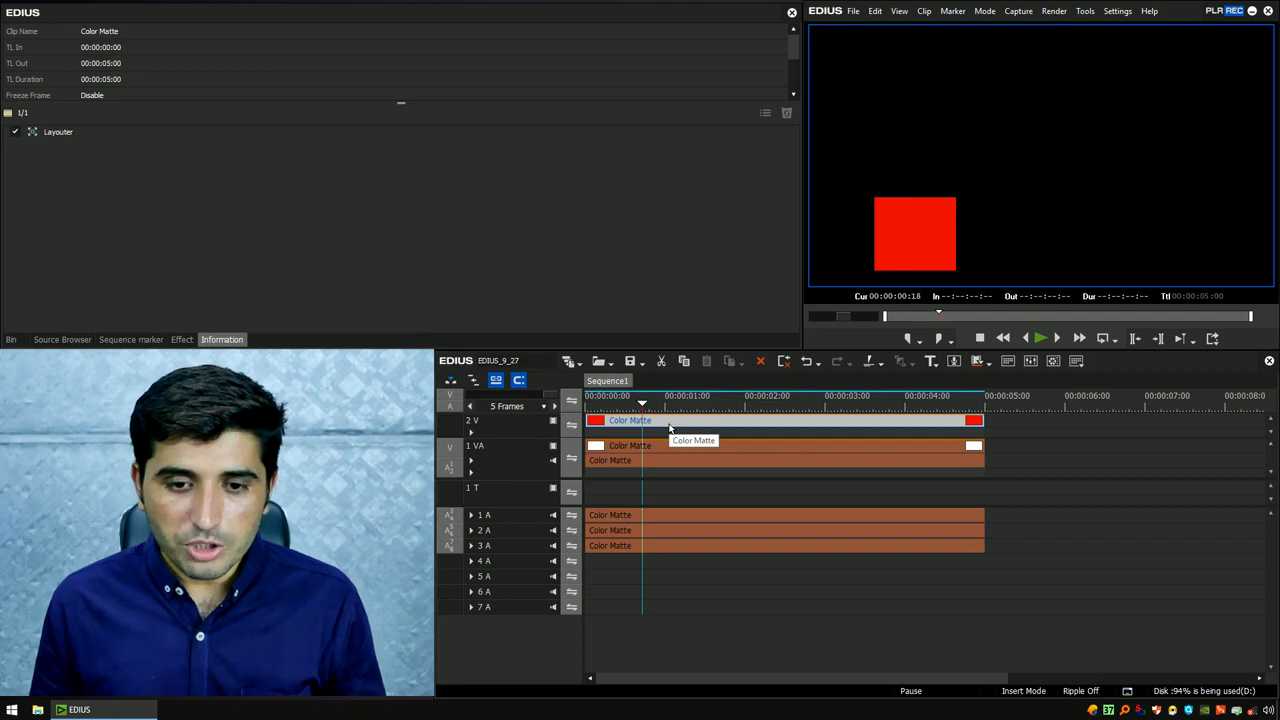
- In Layouter, move the red matte at 00:00:00:00 up to the frame's upper left, at about X -37.8%
key("F7")
left_click_drag(264, 422, 349, 526)
key("Home")
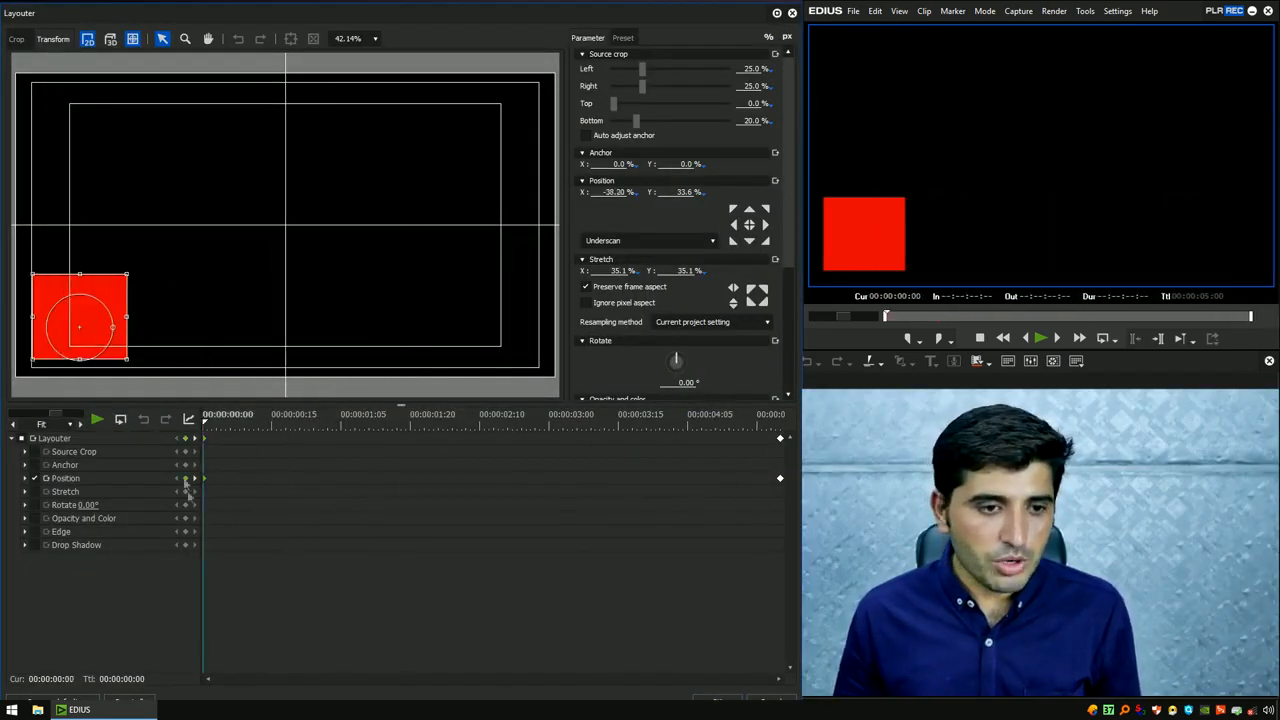
left_click_drag(79, 325, 79, 148)
double_click(680, 191)
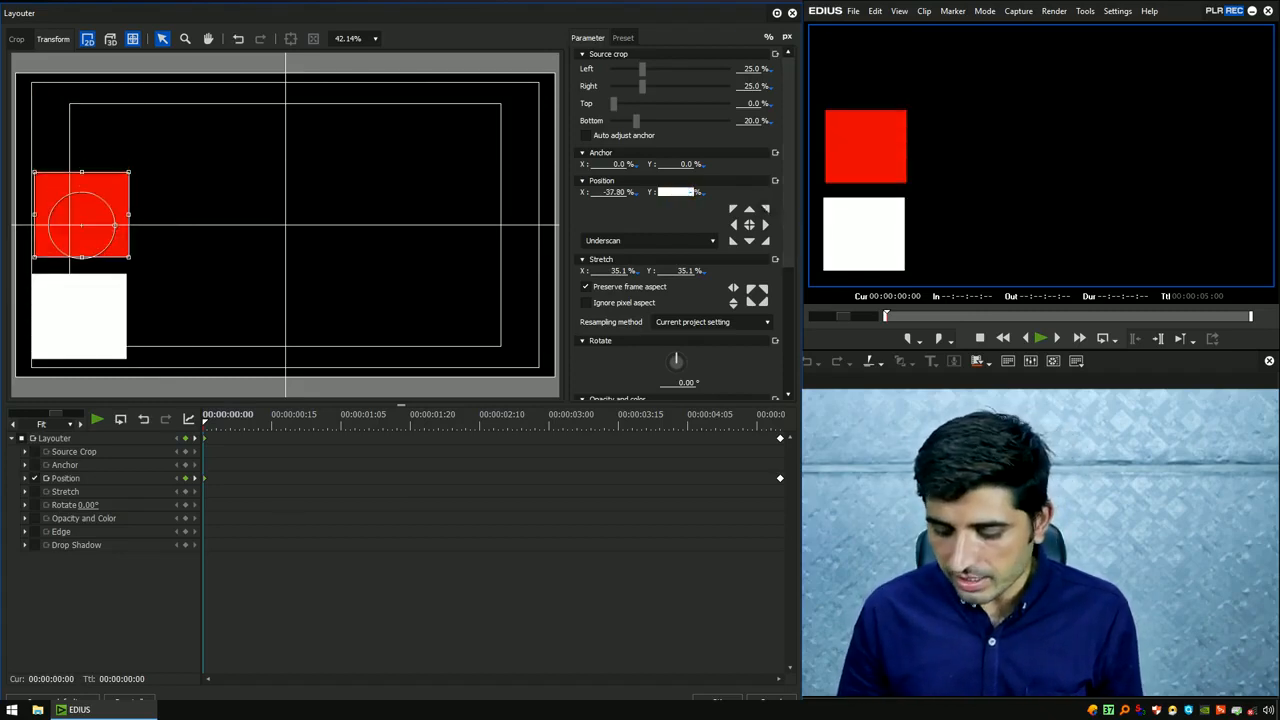
- Set the red matte's Position Y to -25% at its last keyframe, 00:00:05:00, and apply the layout
key("End")
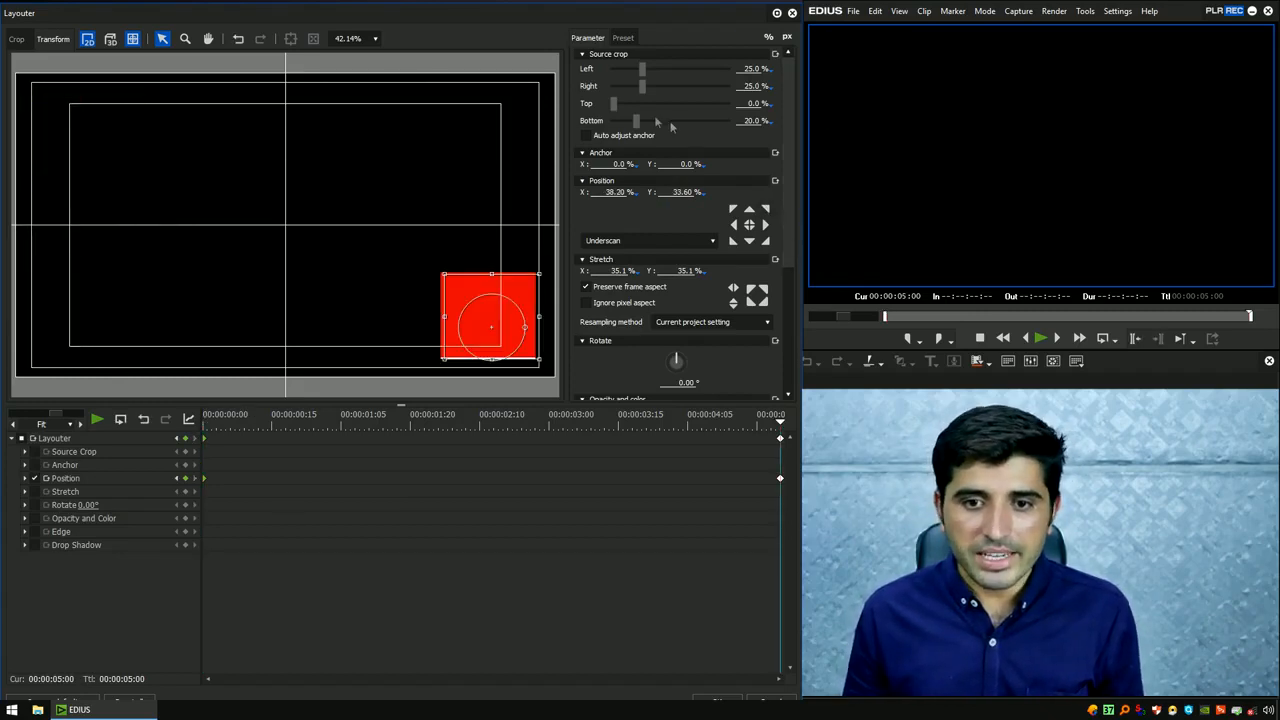
double_click(680, 192)
type("-28")
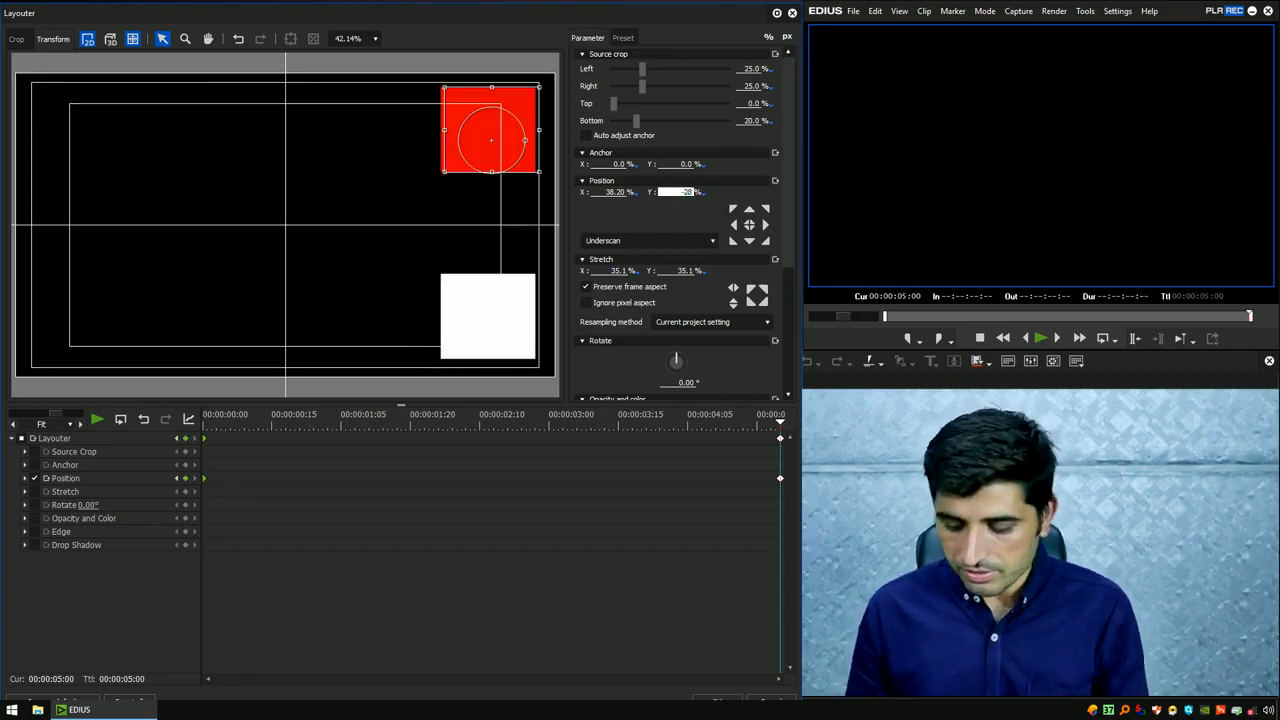
key("BackSpace")
type("5")
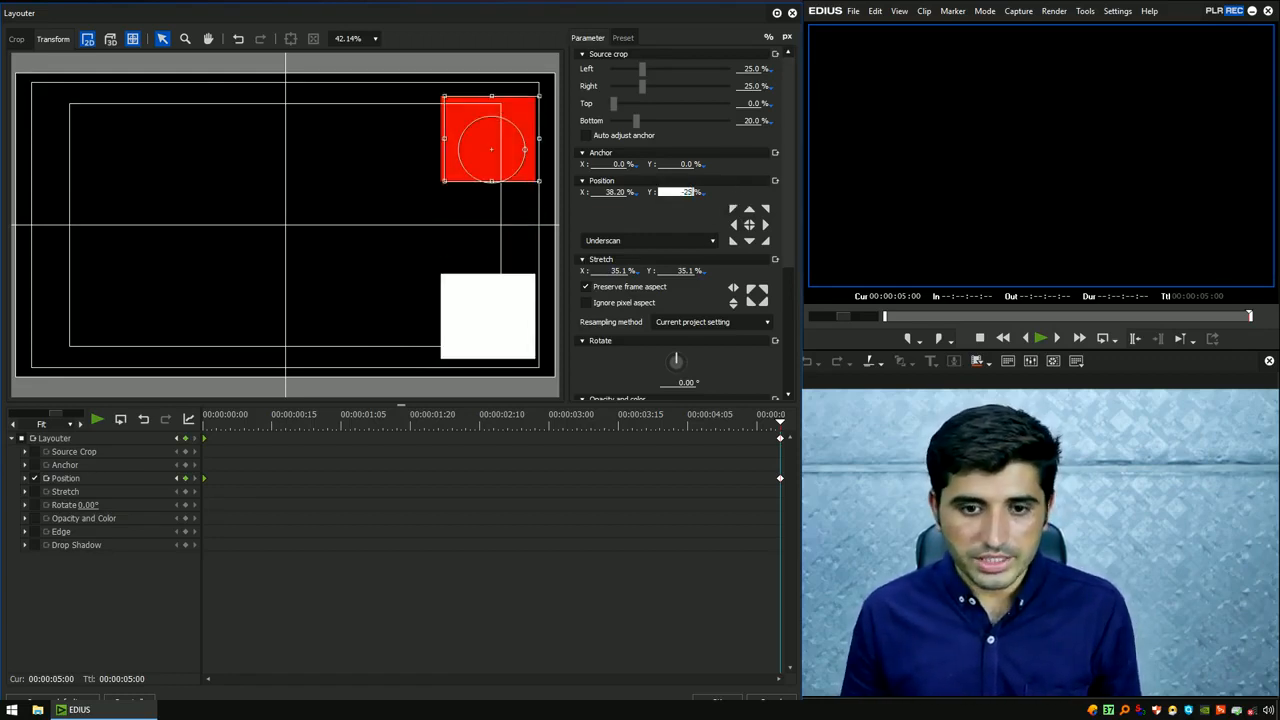
key("Return")
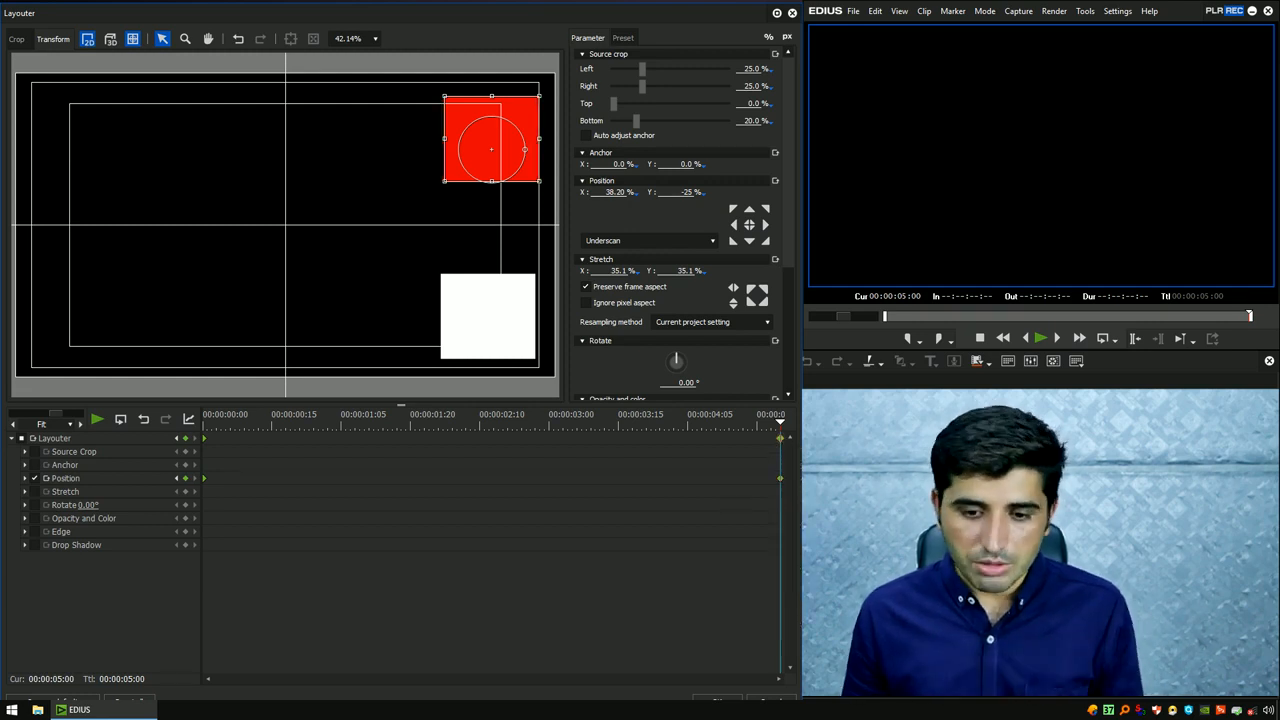
left_click(717, 700)
- Play the sequence from the start to compare the red and white mattes moving together
key("space")
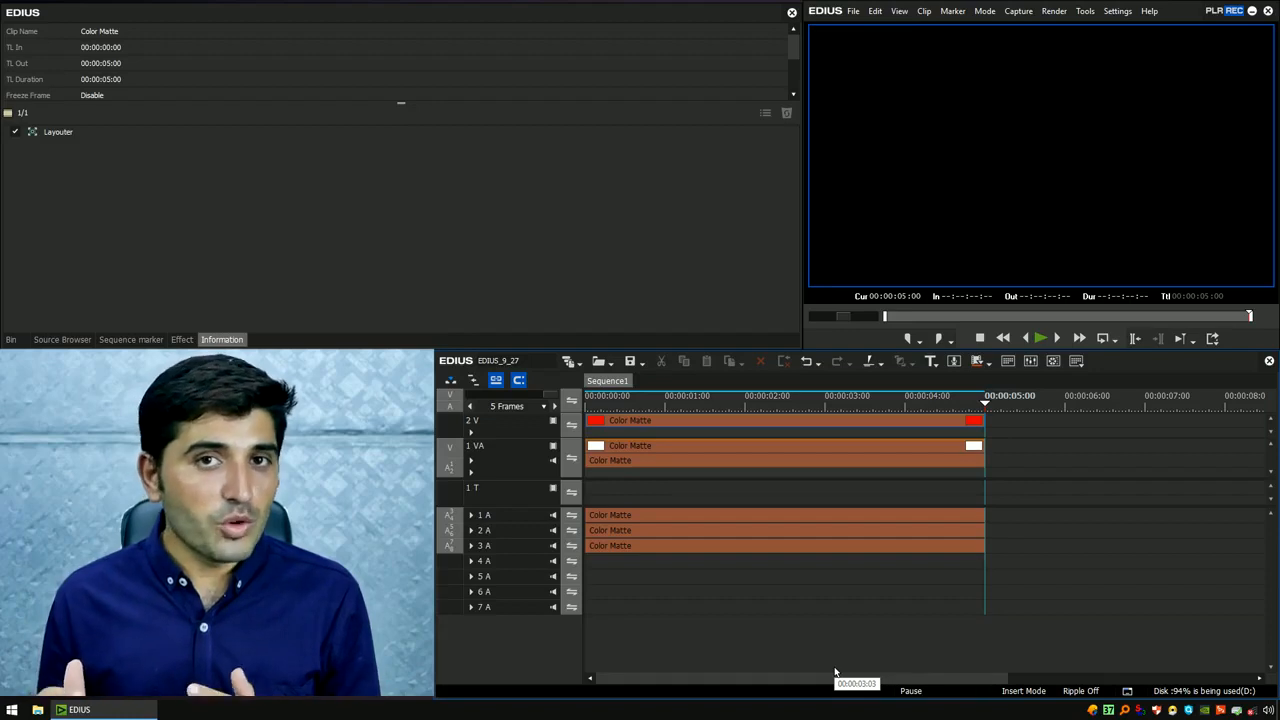
key("Home")
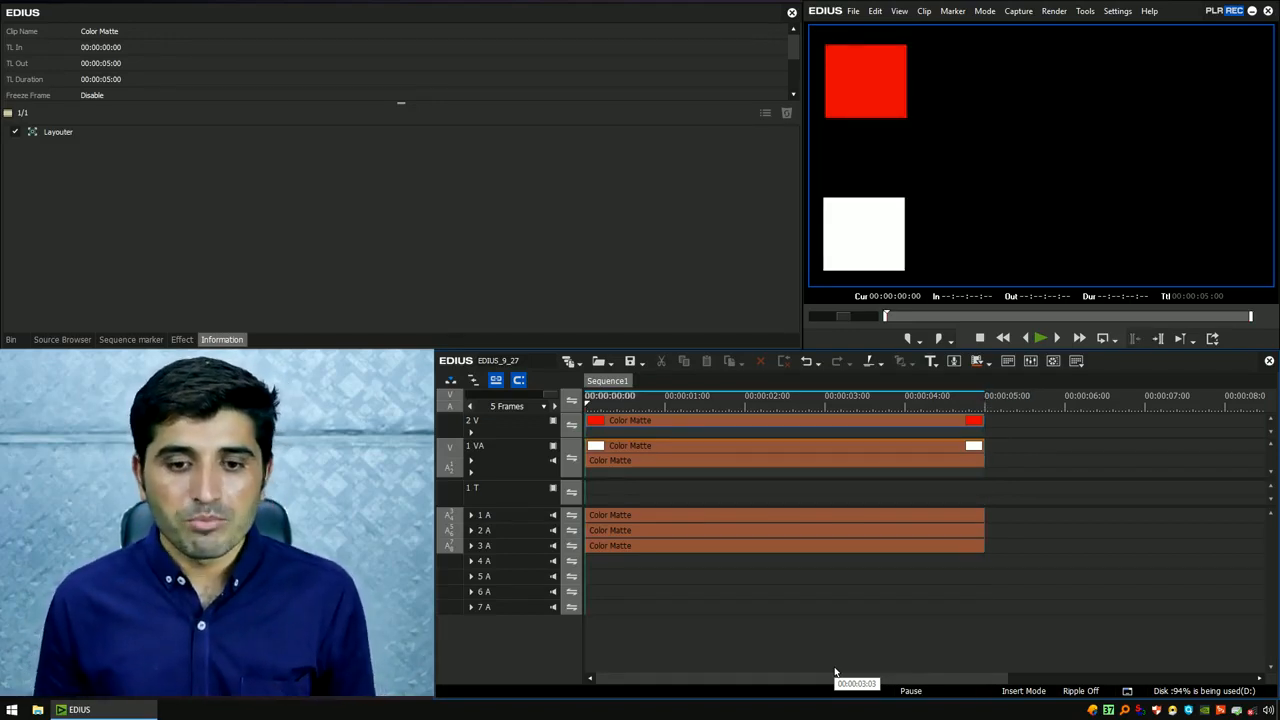
key("space")
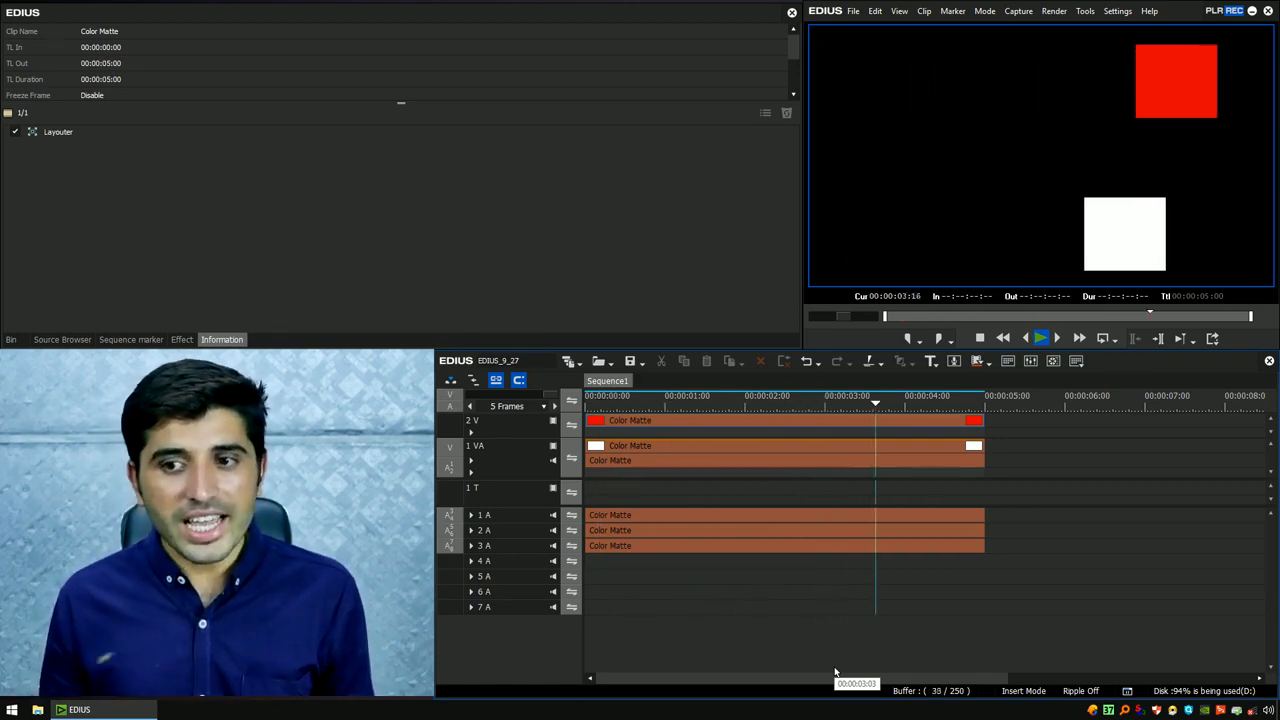
key("space")
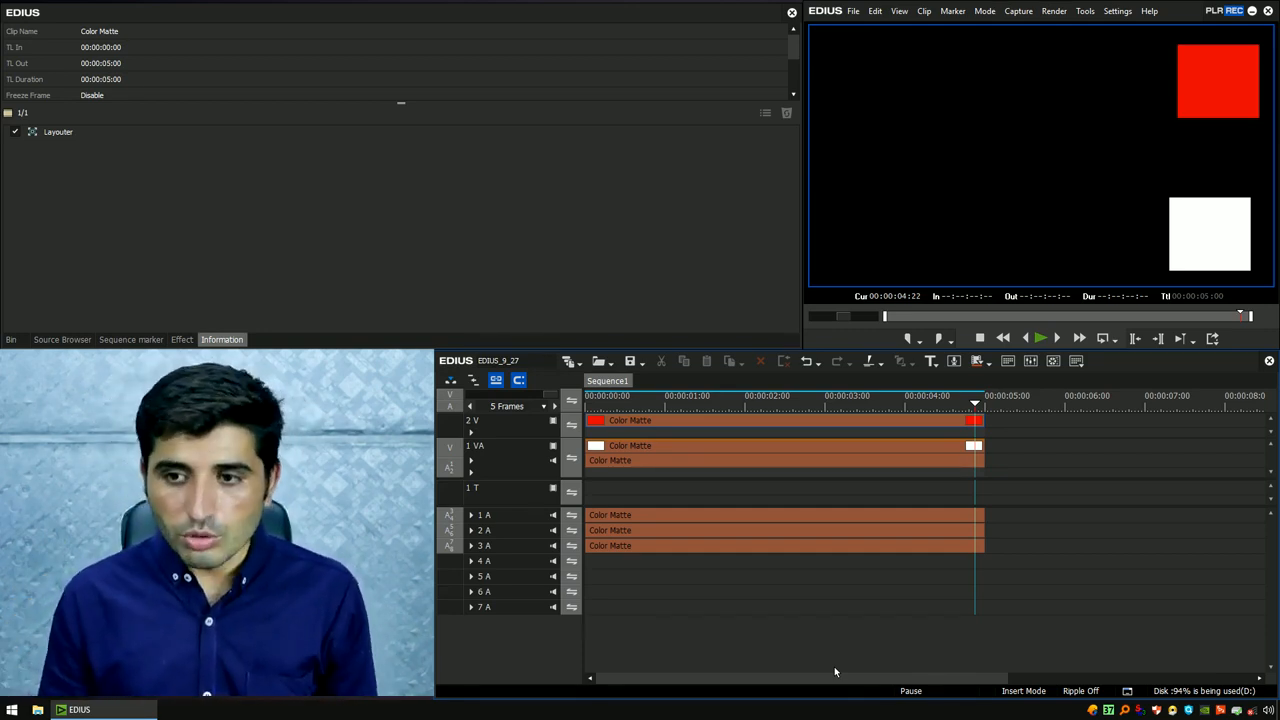
key("Home")
key("space")
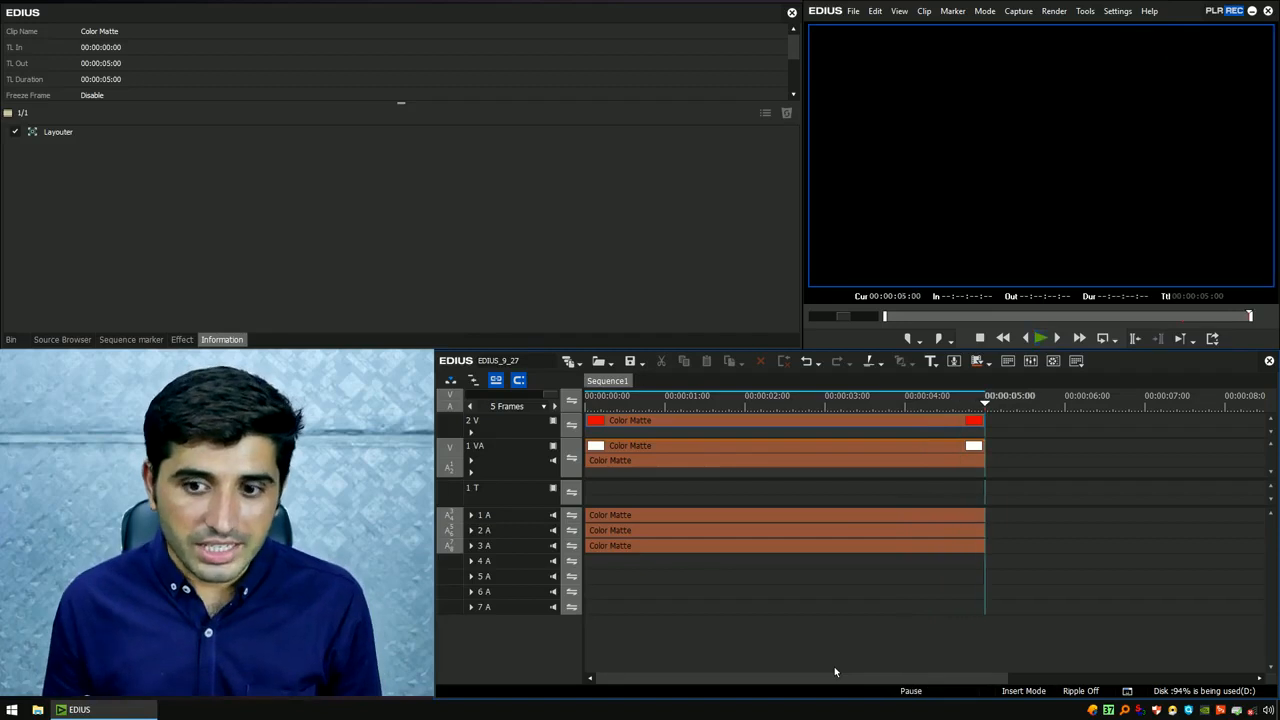
key("Home")
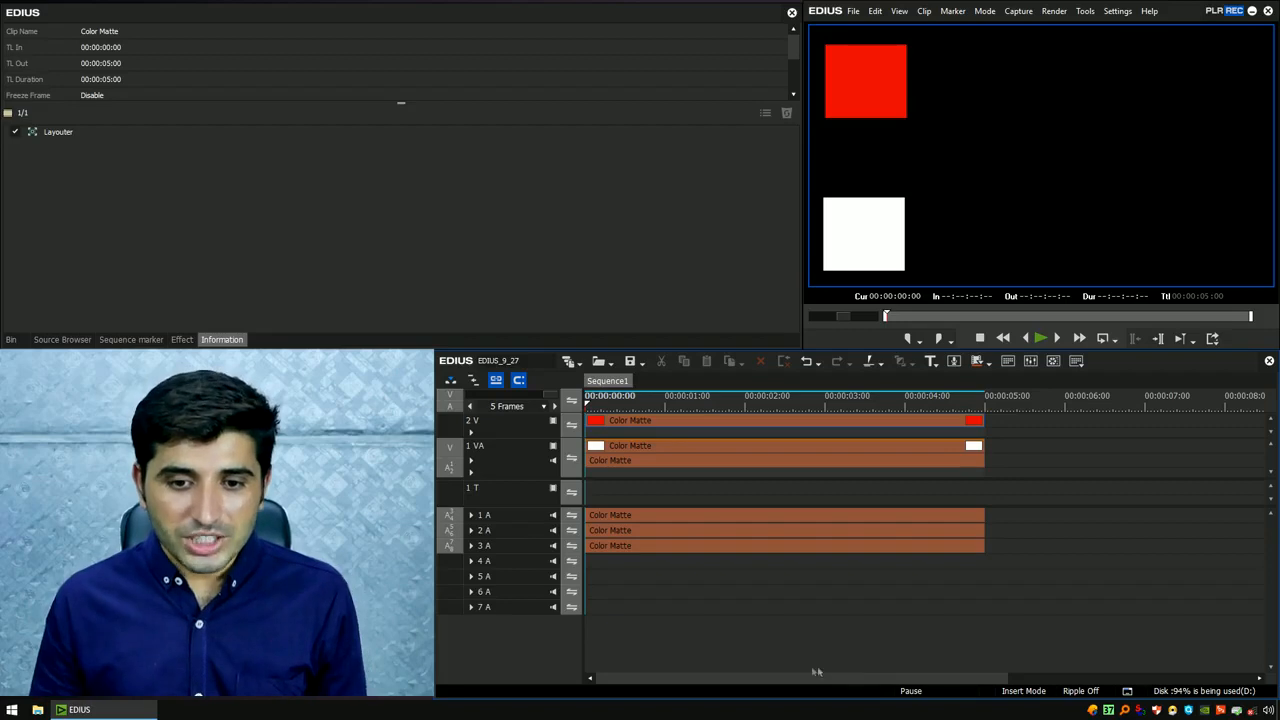
- Disable the red Color Matte clip on track 2 V
left_click(765, 421)
key("Delete")
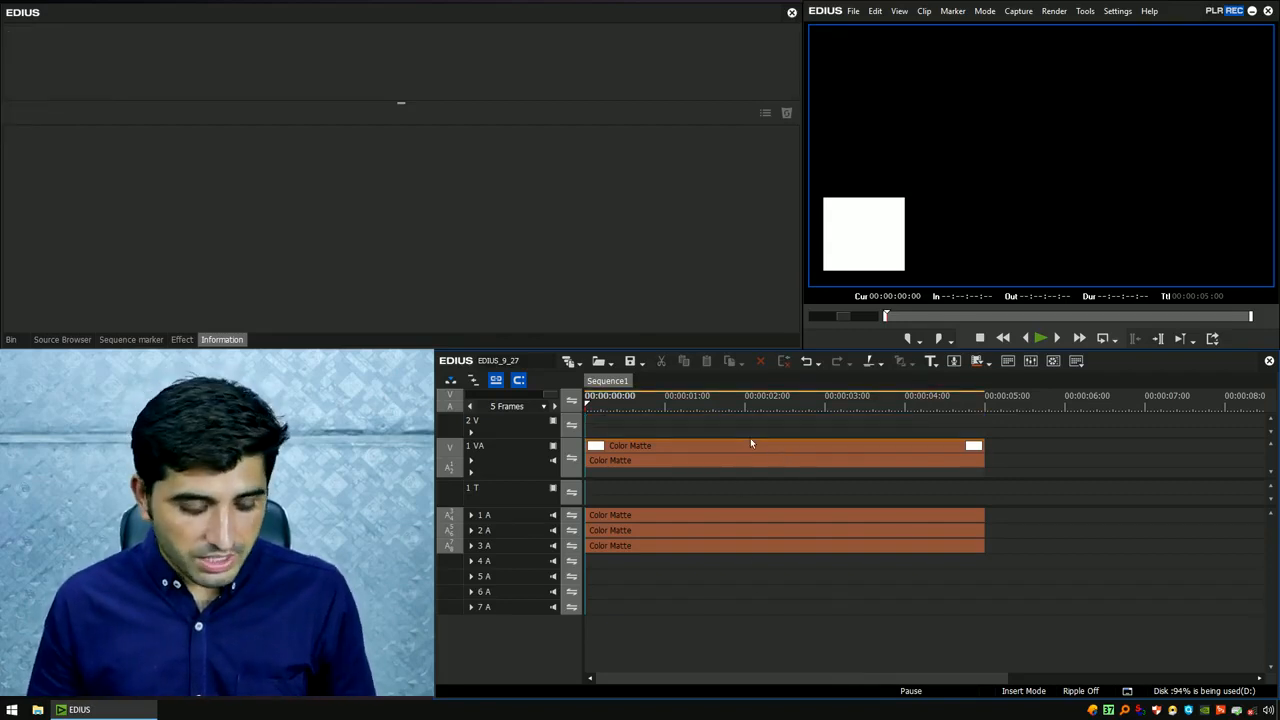
key("ctrl+z")
key("0")
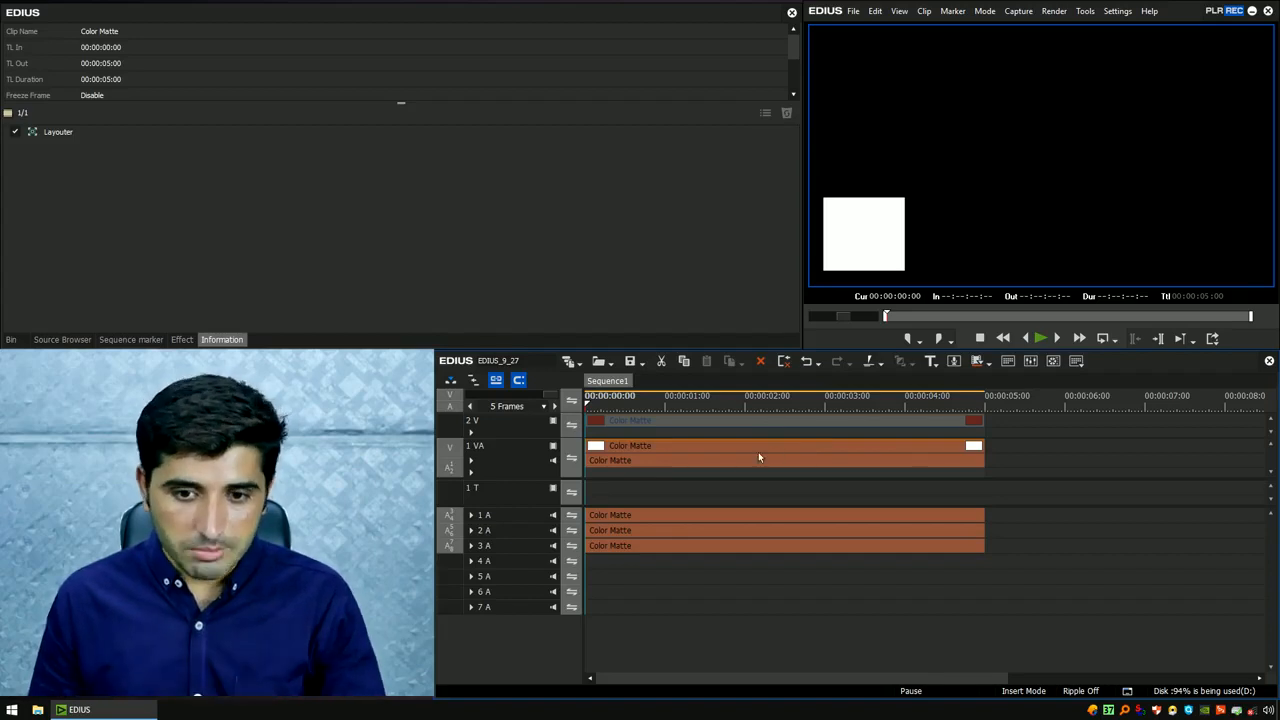
- Add a white matte Position keyframe at 00:00:02:15, at about X -0.1%, Y -22%, and apply the layout
left_click(758, 452)
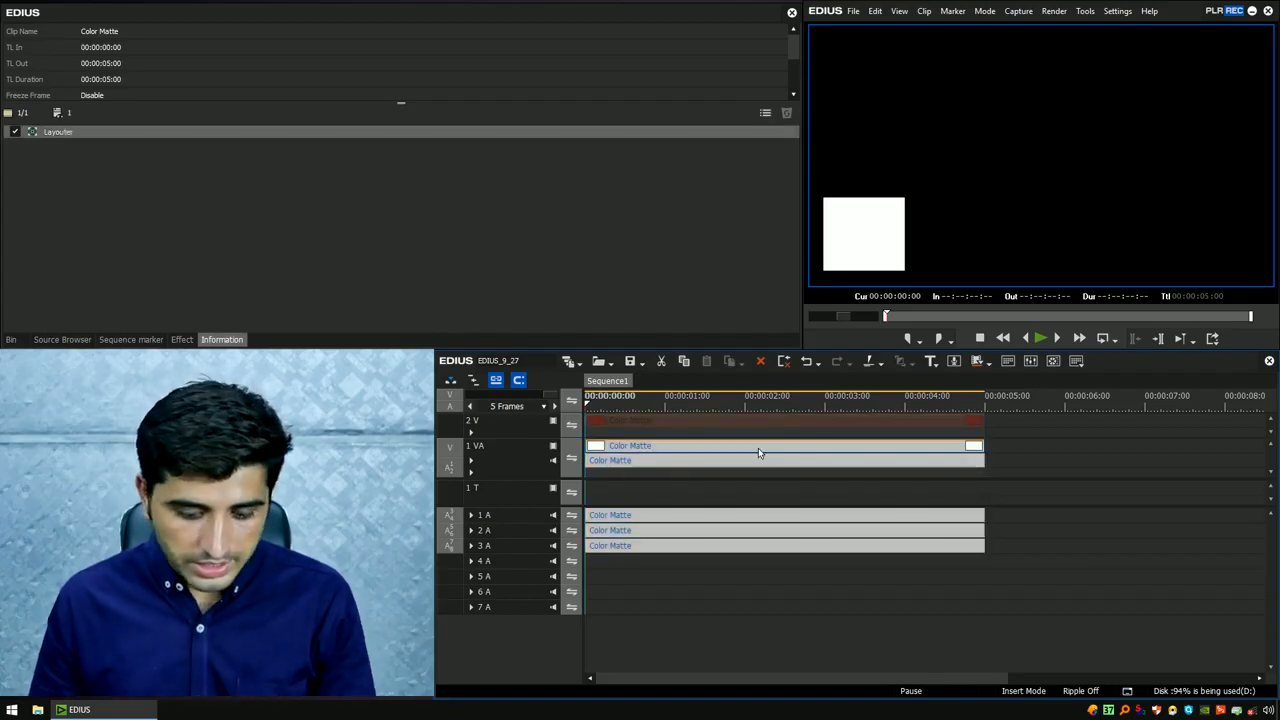
left_click(904, 297)
scroll(906, 298, "up", 2)
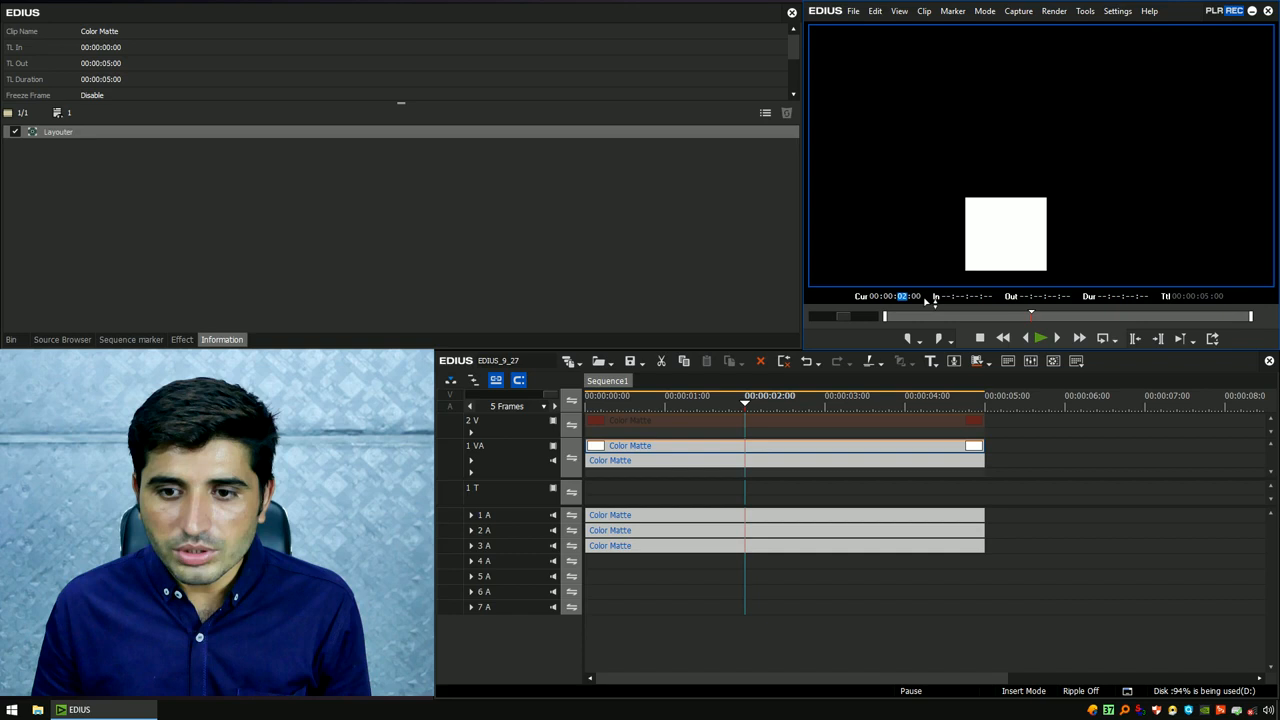
scroll(921, 313, "up", 14)
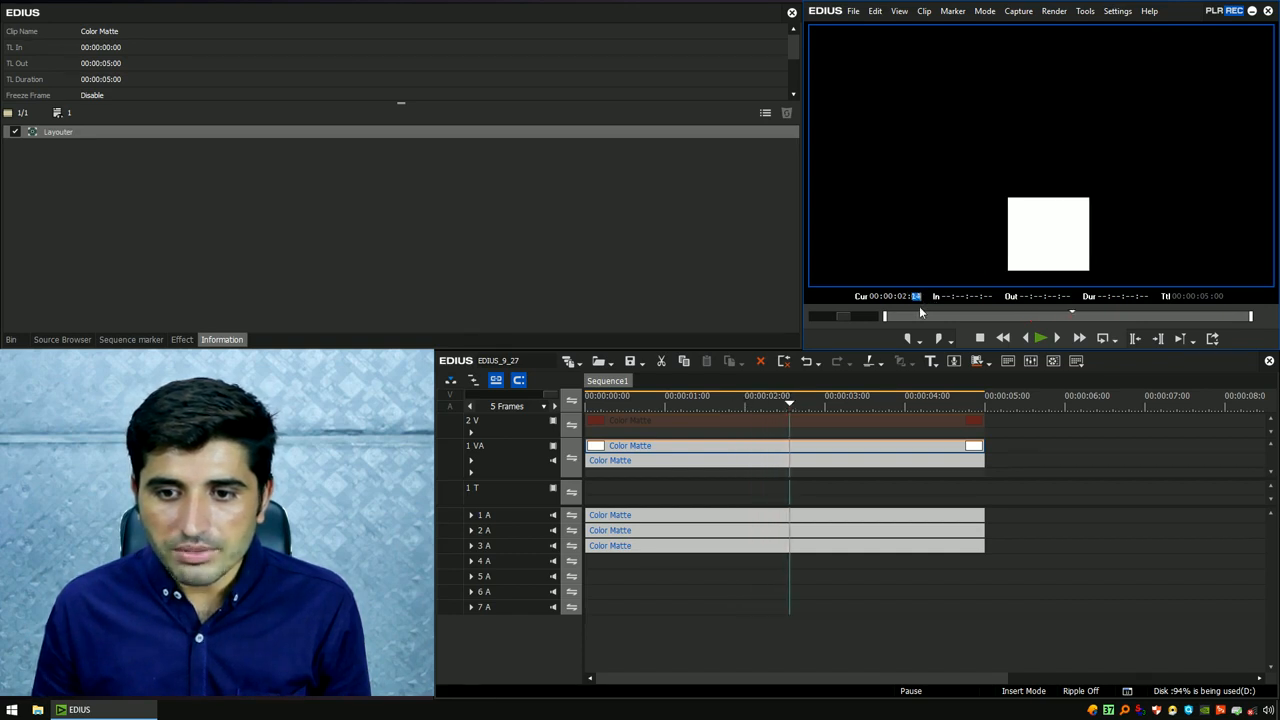
key("F7")
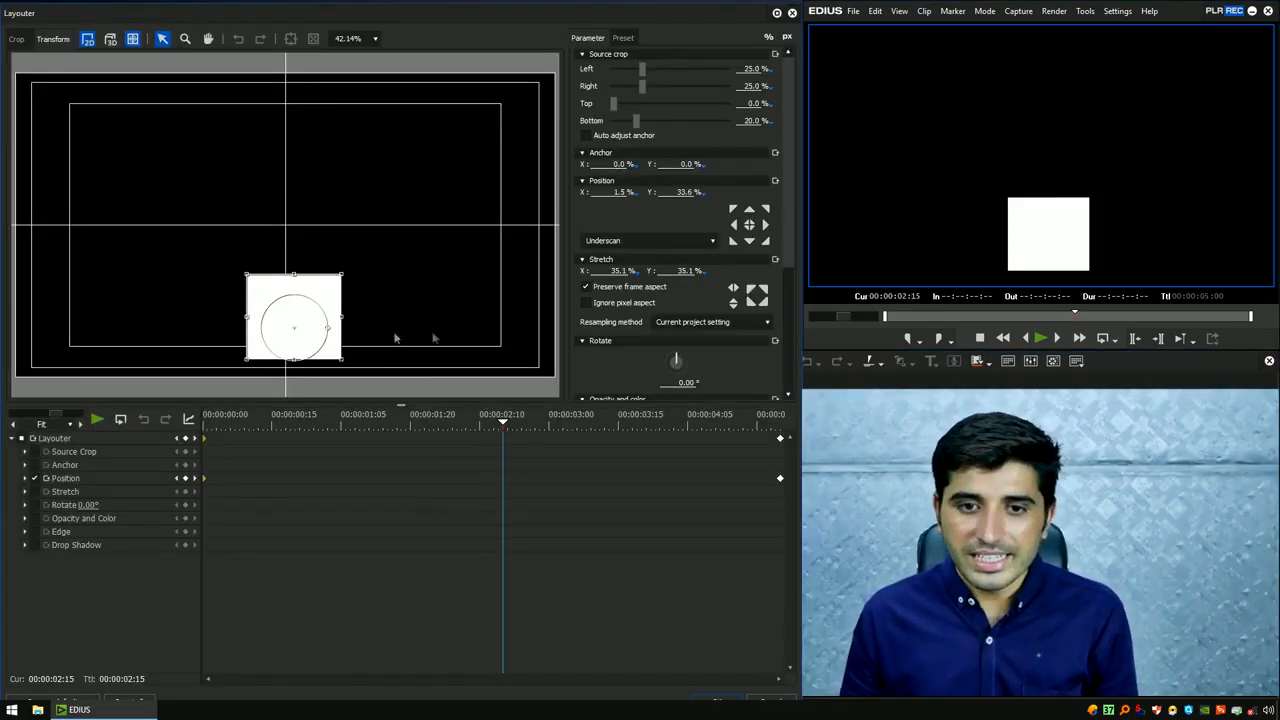
left_click_drag(277, 342, 268, 174)
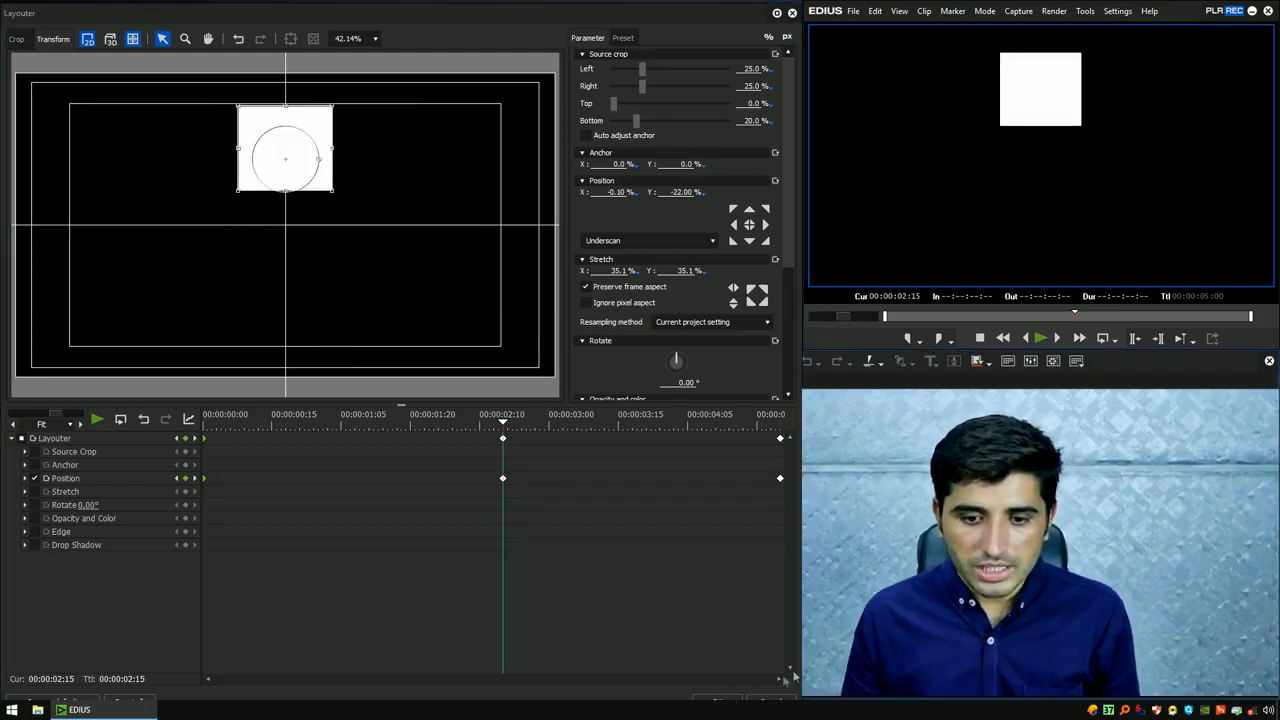
left_click(719, 701)
- Play the sequence from the start to preview the white matte's path through its middle keyframe
key("Home")
left_click(847, 649)
key("space")
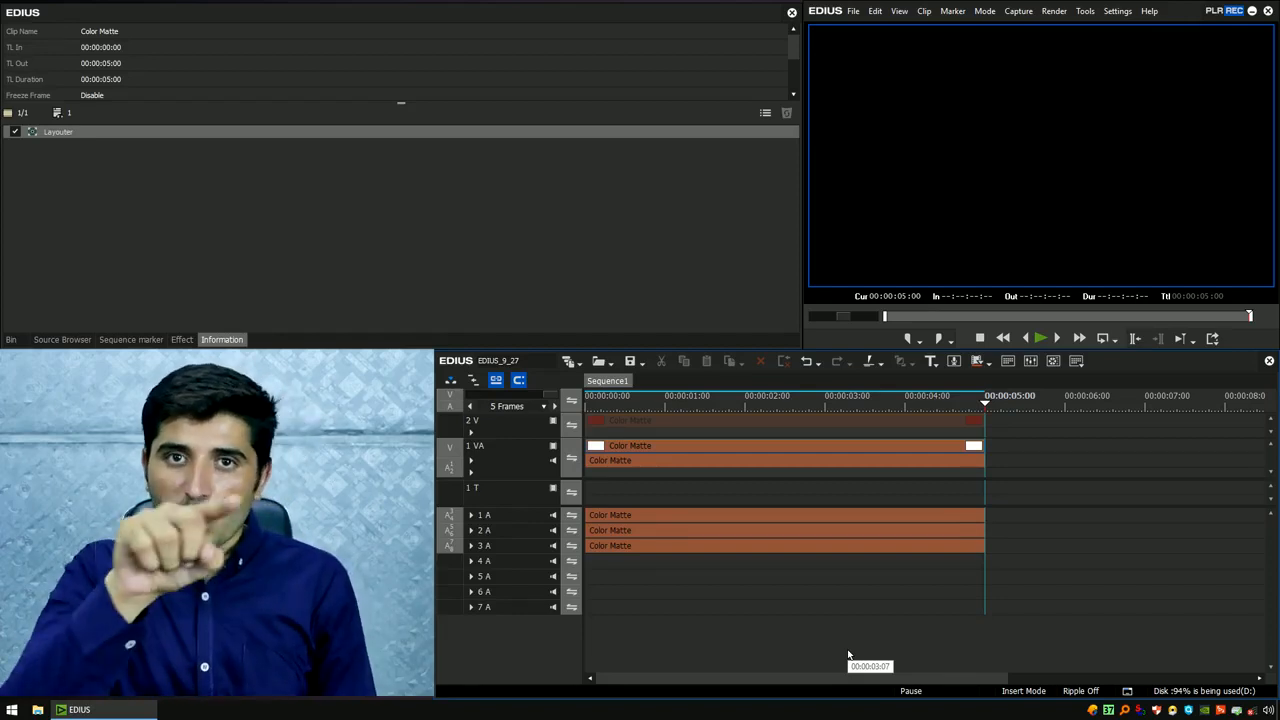
- Copy the white matte's layout onto the red matte clip on track 2 V and enable the red clip again
left_click(806, 448)
left_click(738, 422)
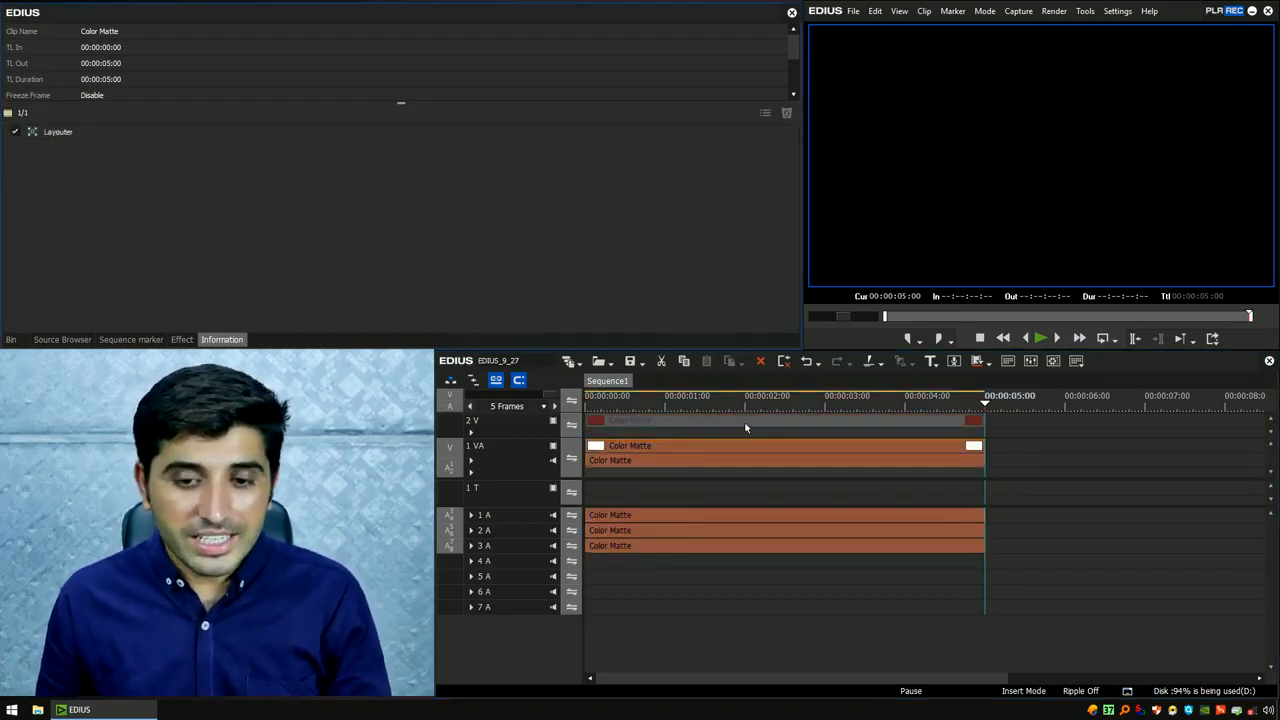
key("0")
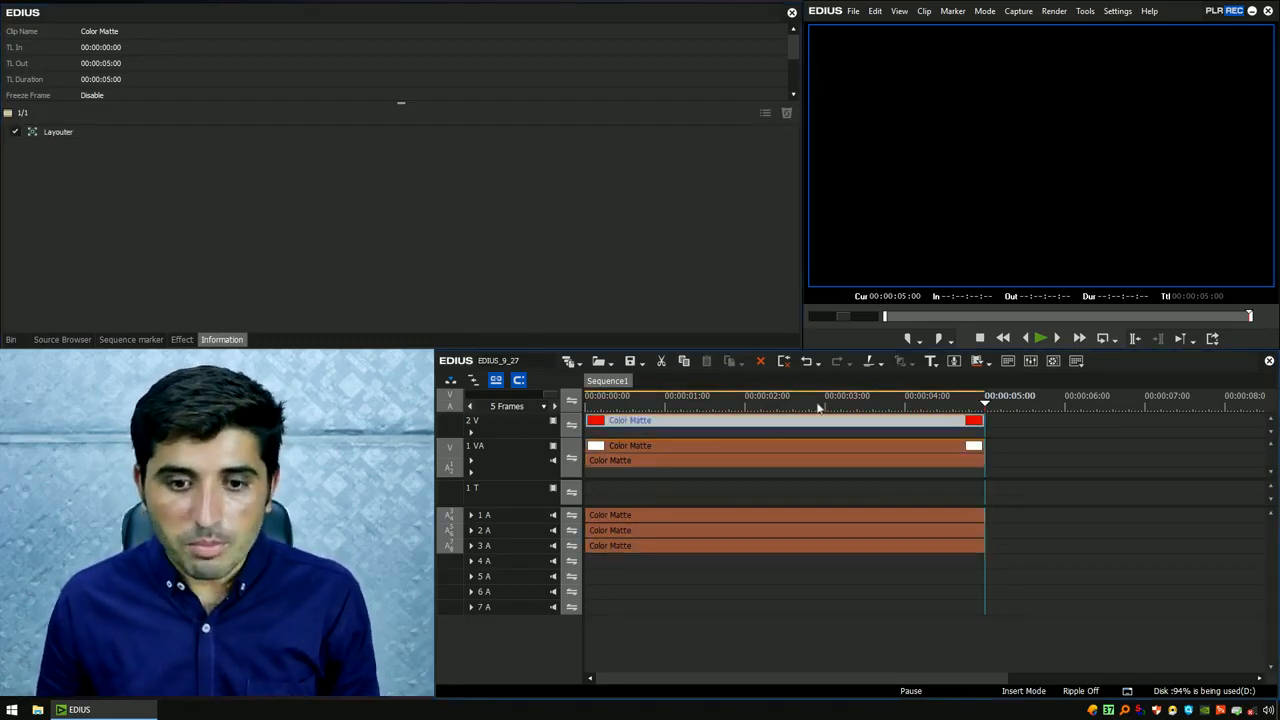
- Set the red matte's middle Position keyframe to Bezier interpolation, apply the layout, and play both mattes from the start
left_click_drag(819, 404, 461, 421)
key("space")
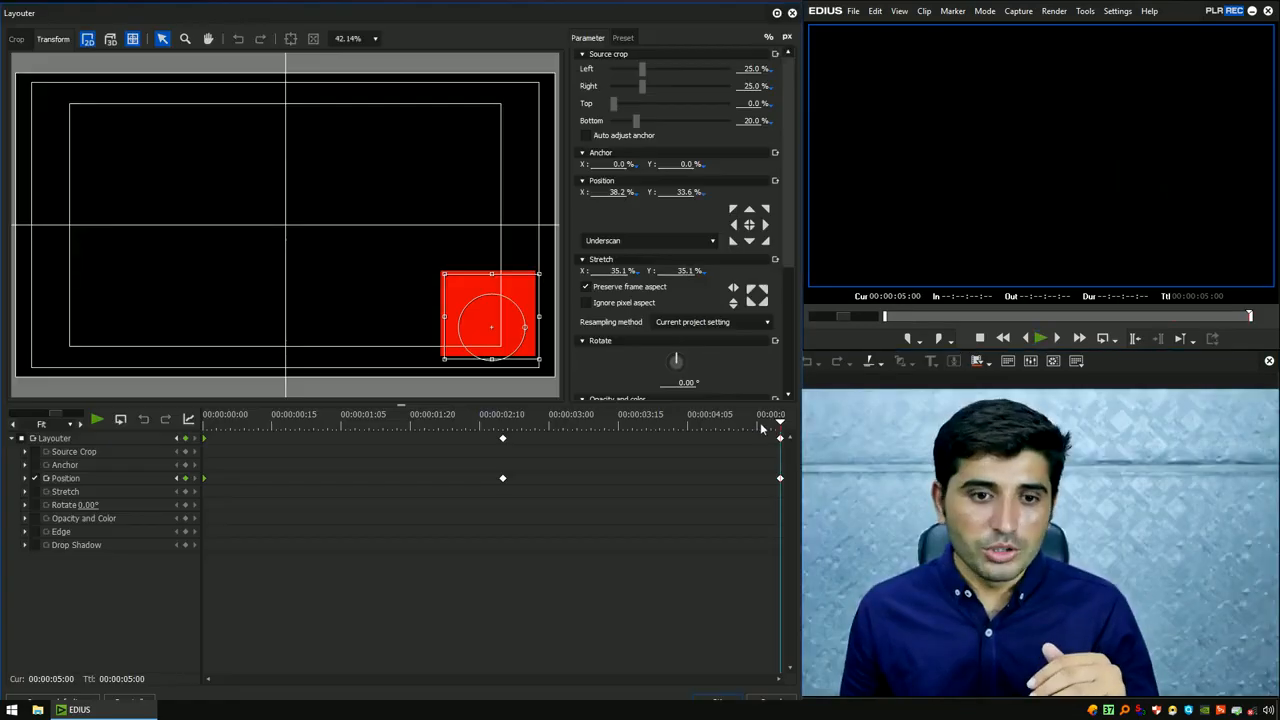
right_click(502, 438)
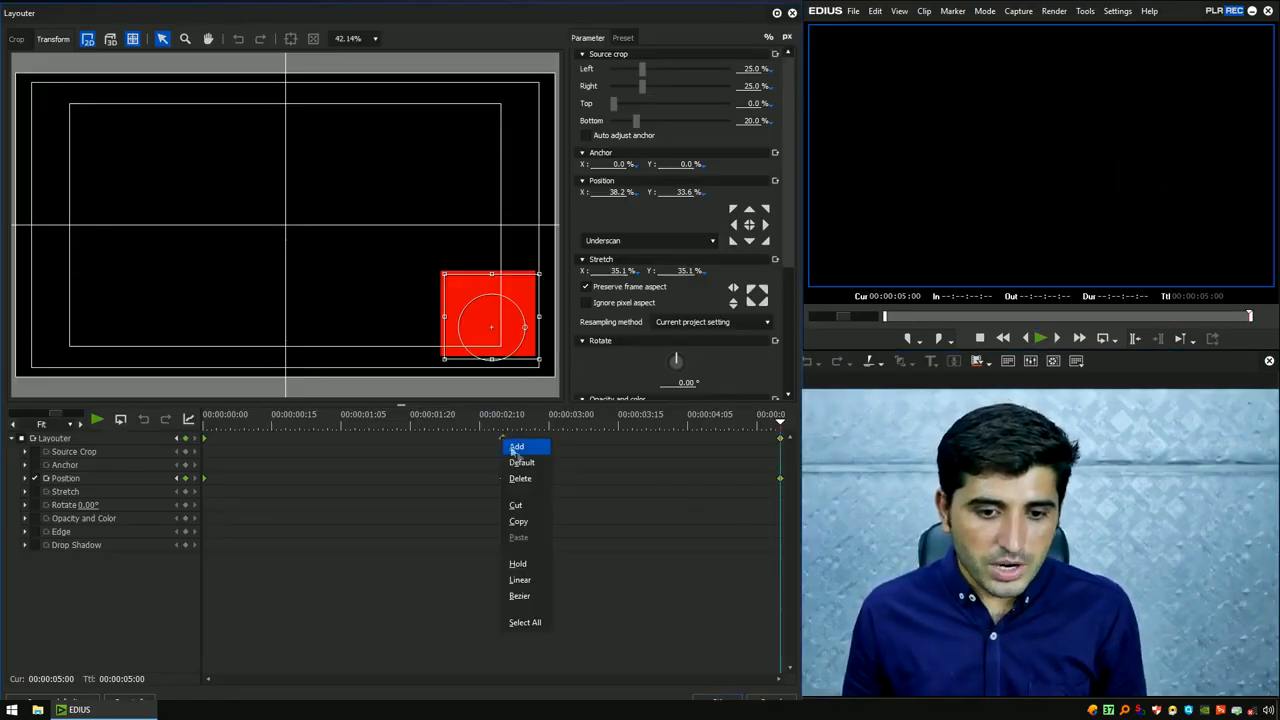
left_click(520, 596)
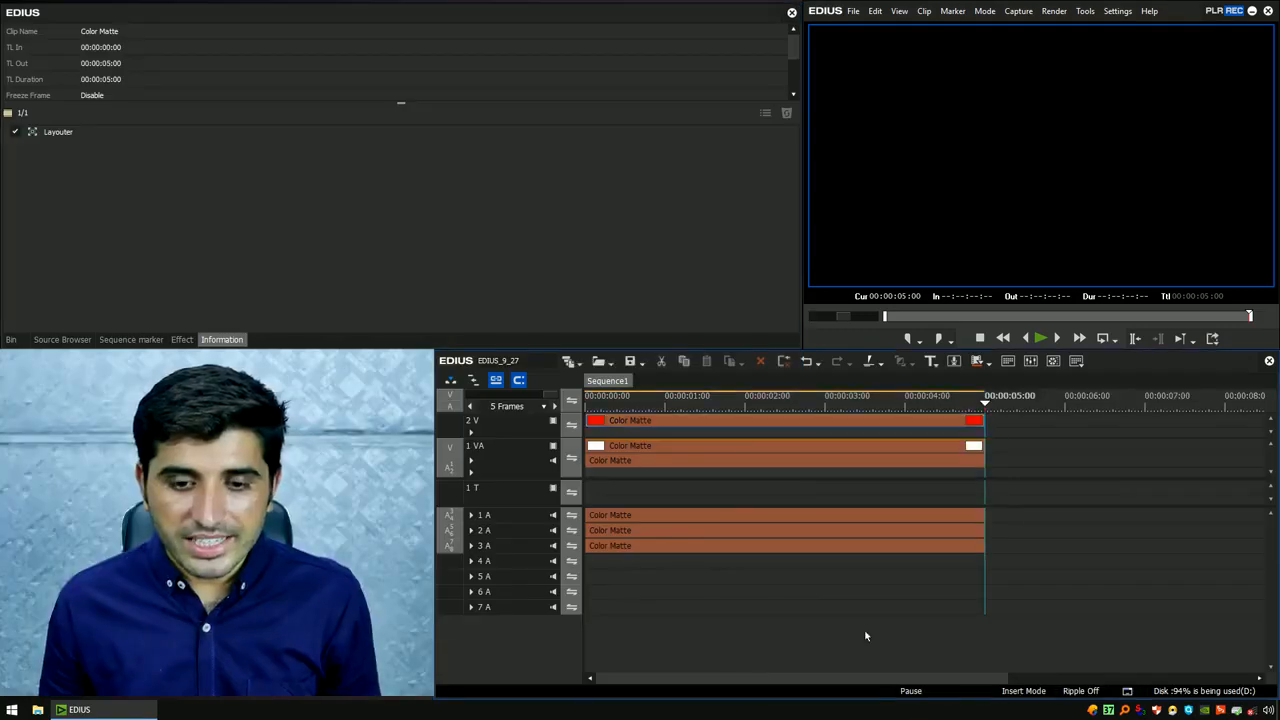
key("Home")
key("space")
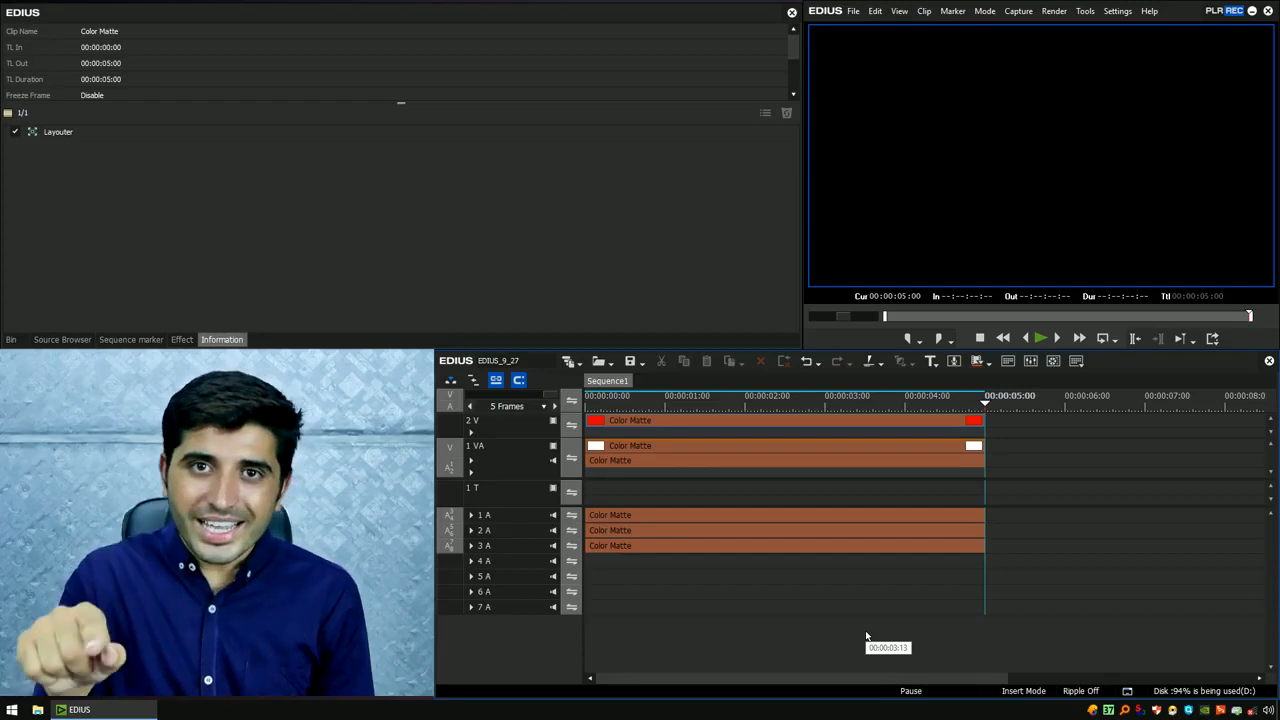
- Disable the white matte clip on track 1 VA and play the red matte alone from the start
left_click(761, 448)
key("0")
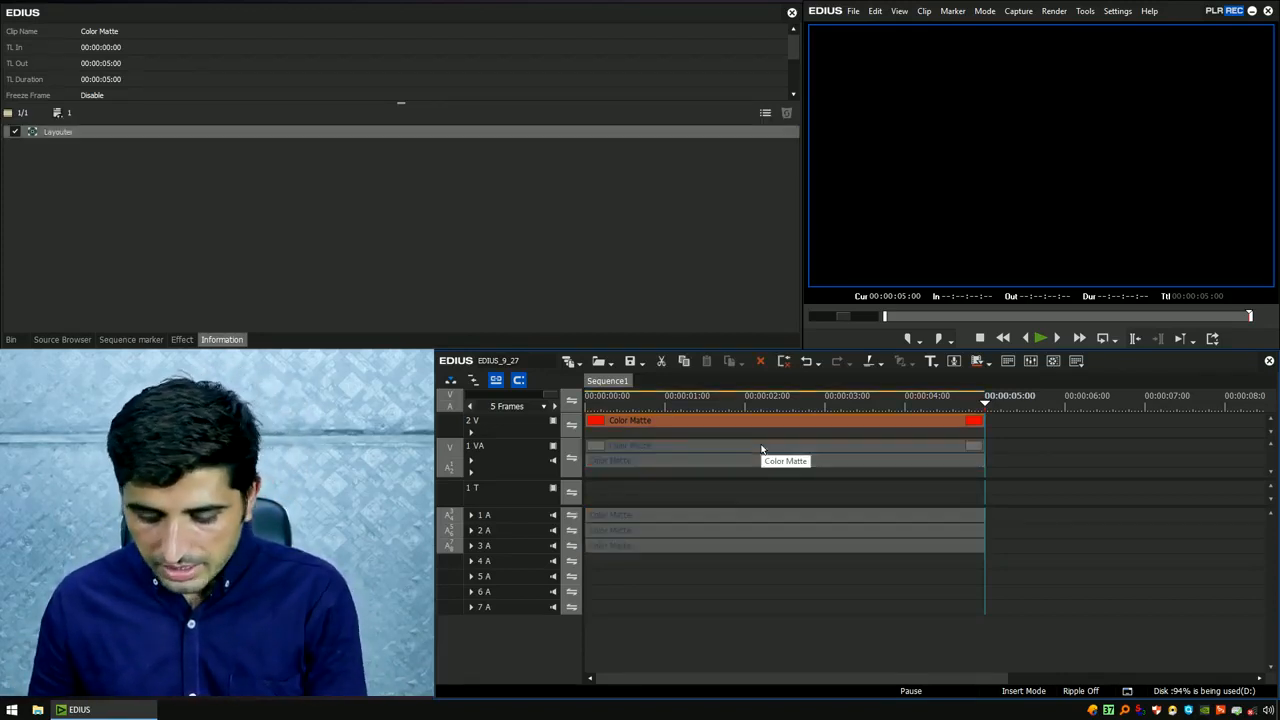
key("Home")
key("space")
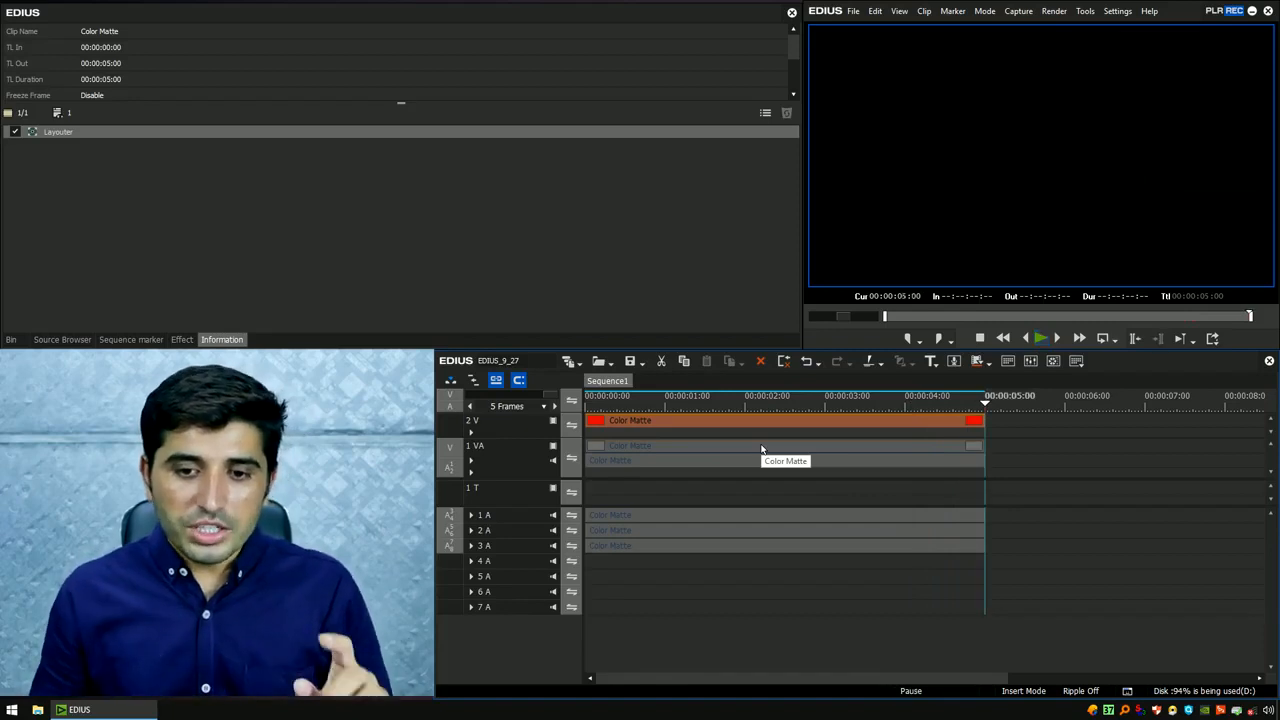
- Delete the red matte's middle Position keyframe, preview the motion from the start, and apply the layout
left_click(812, 441)
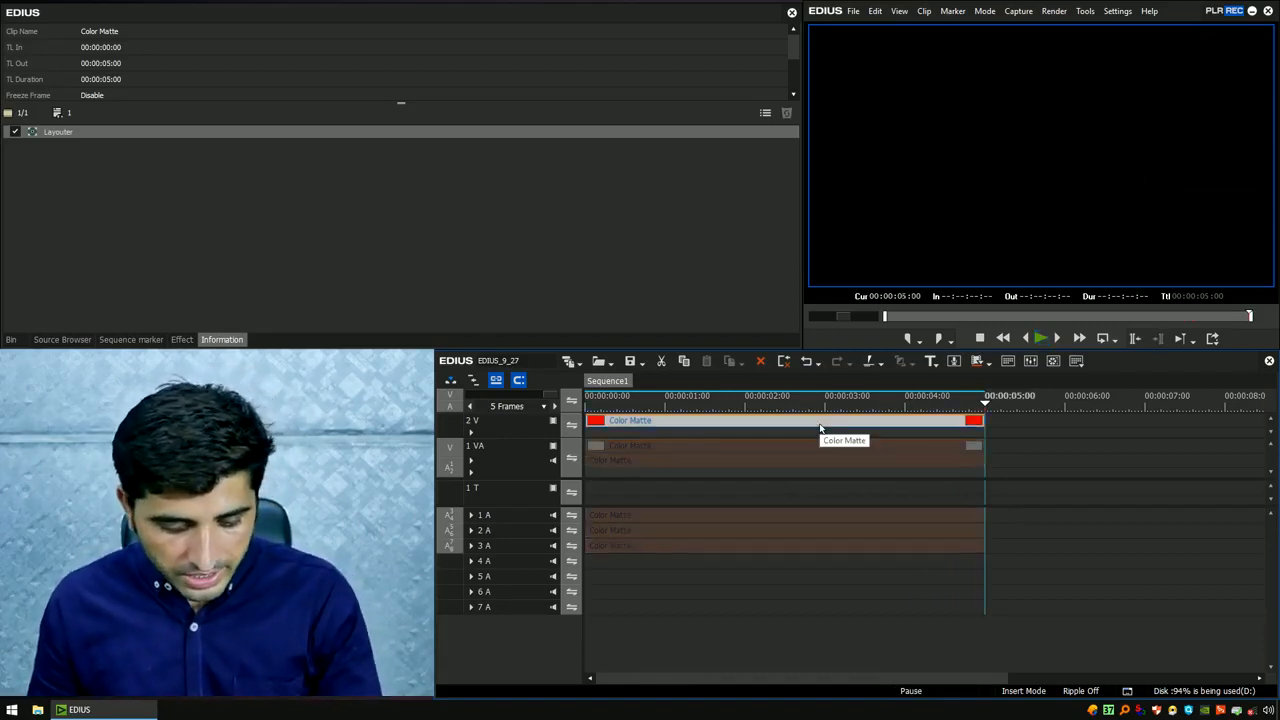
key("F7")
left_click_drag(446, 571, 548, 398)
key("Delete")
left_click_drag(779, 423, 200, 440)
key("space")
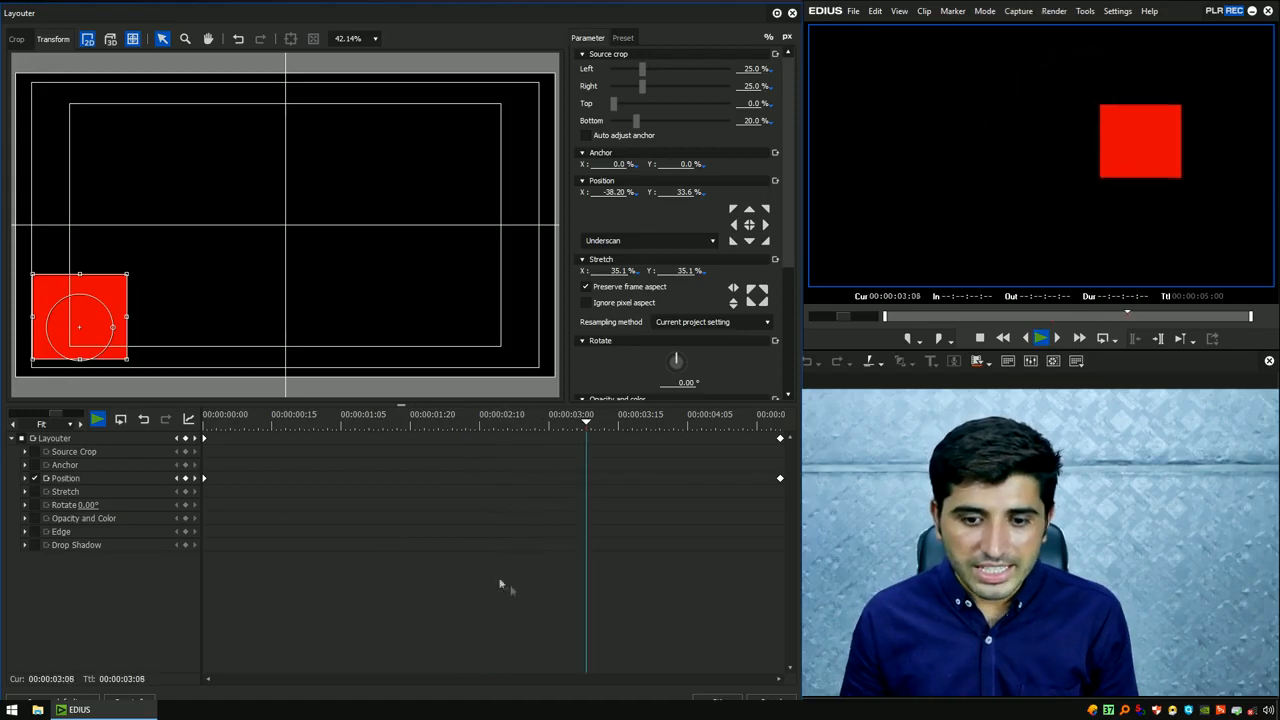
left_click(714, 701)
- Review the red matte's motion in Layouter by scrubbing back to the start and playing it
mouse_move(880, 406)
left_mouse_down()
mouse_move(590, 405)
mouse_move(898, 420)
left_mouse_up()
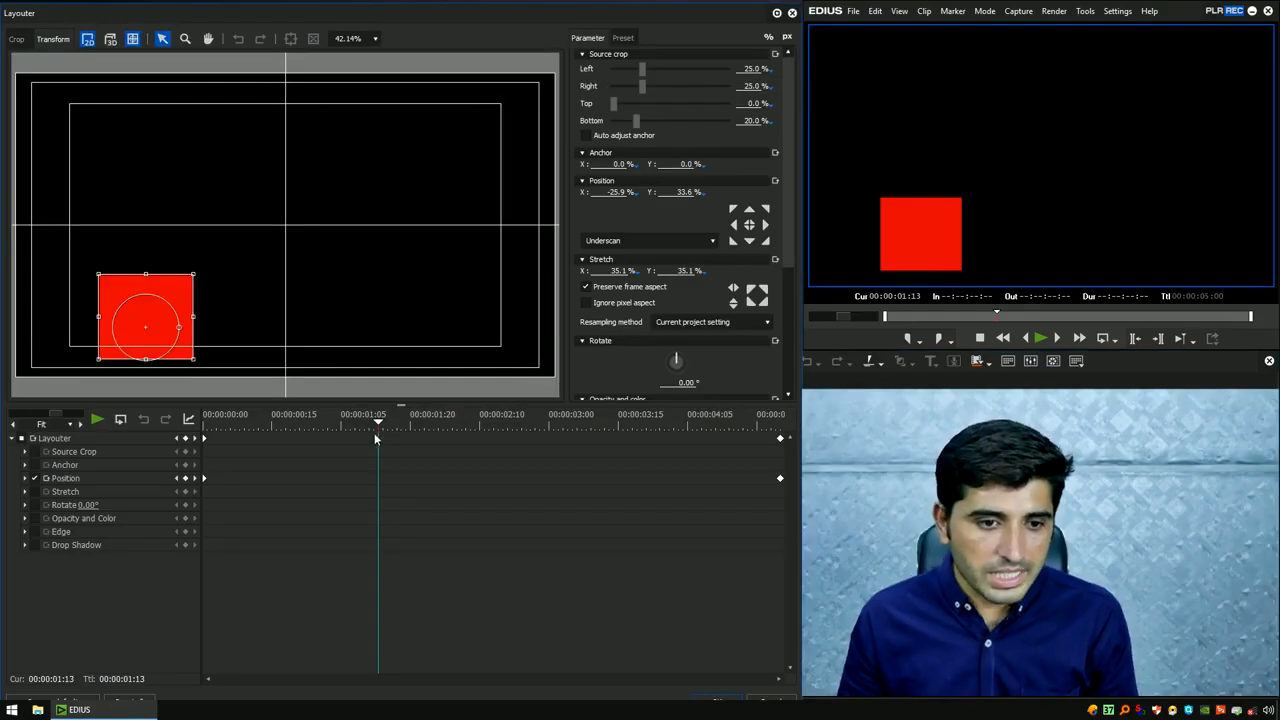
left_click_drag(377, 440, 152, 438)
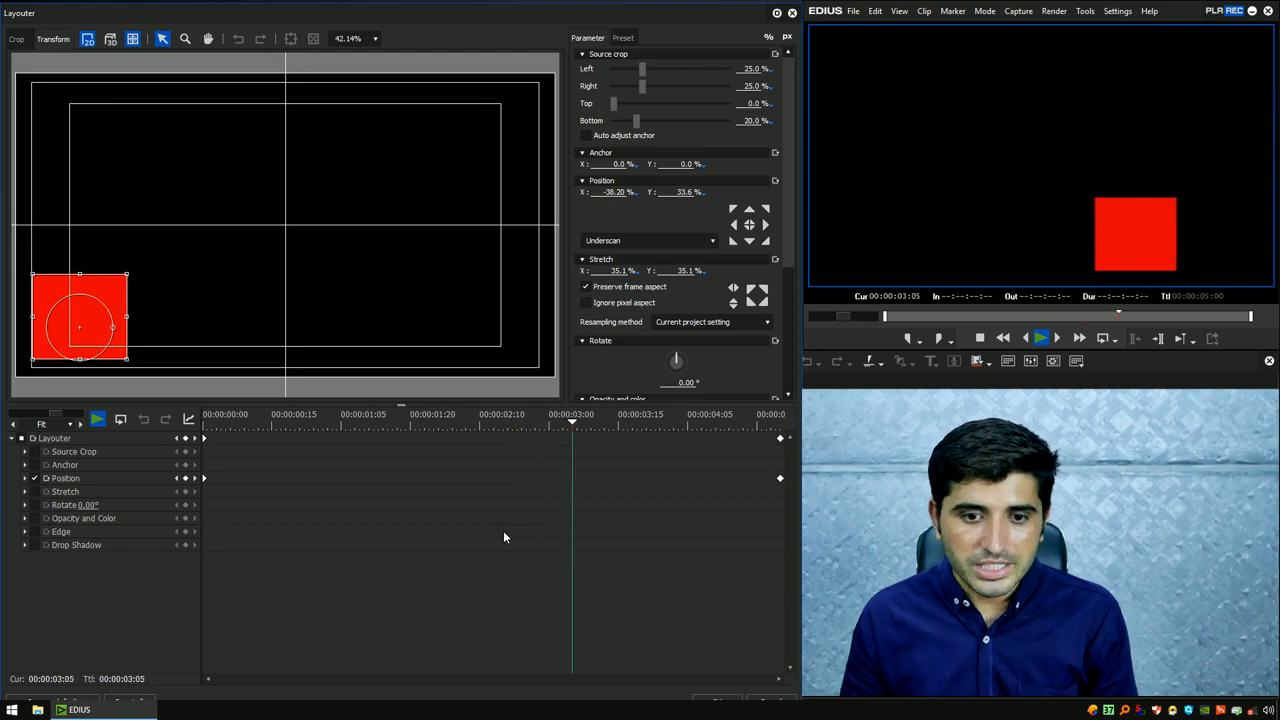
- Expand the red matte's Position Y curve in Layouter and pull the first keyframe's Bezier handle below the curve
left_click_drag(616, 427, 143, 424)
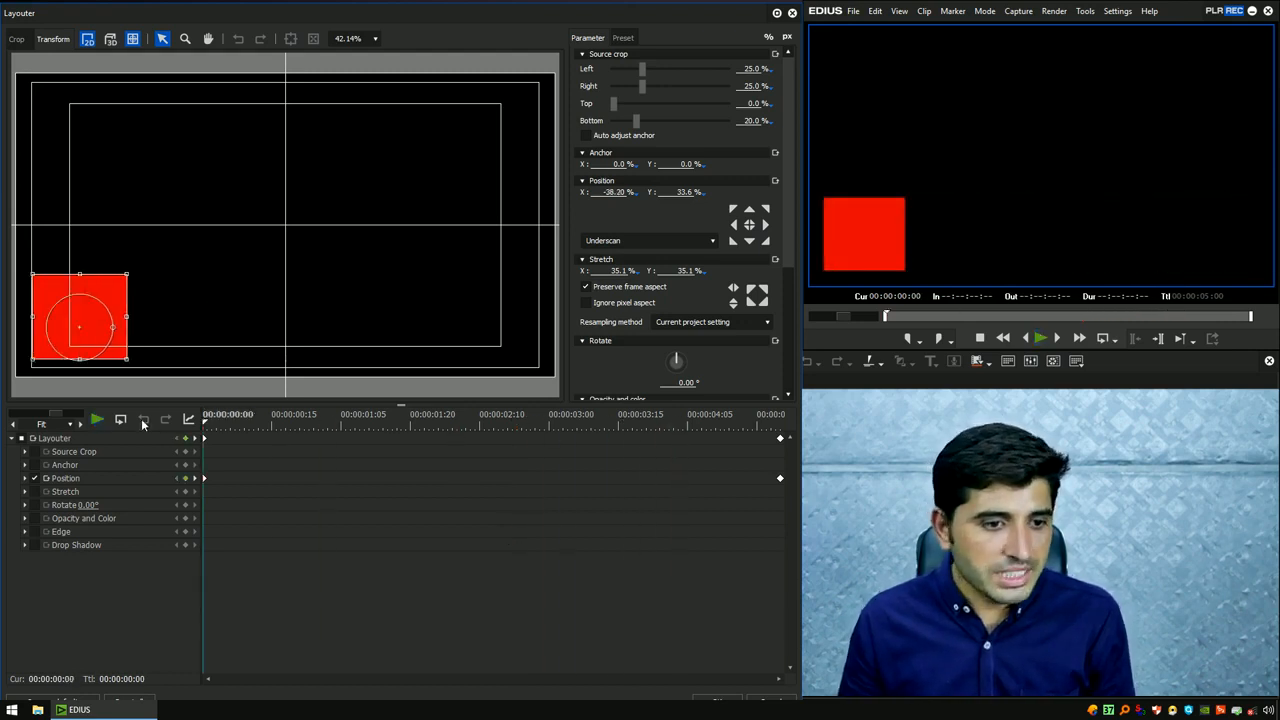
left_click(25, 479)
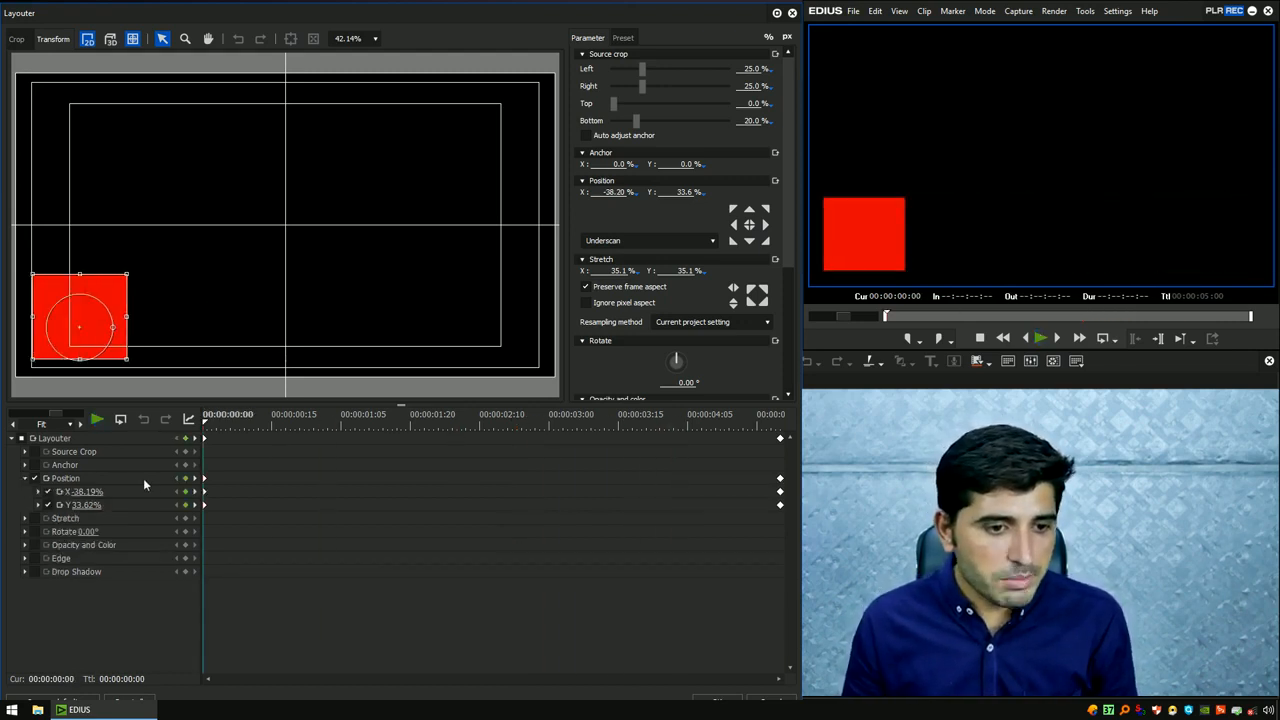
left_click(40, 506)
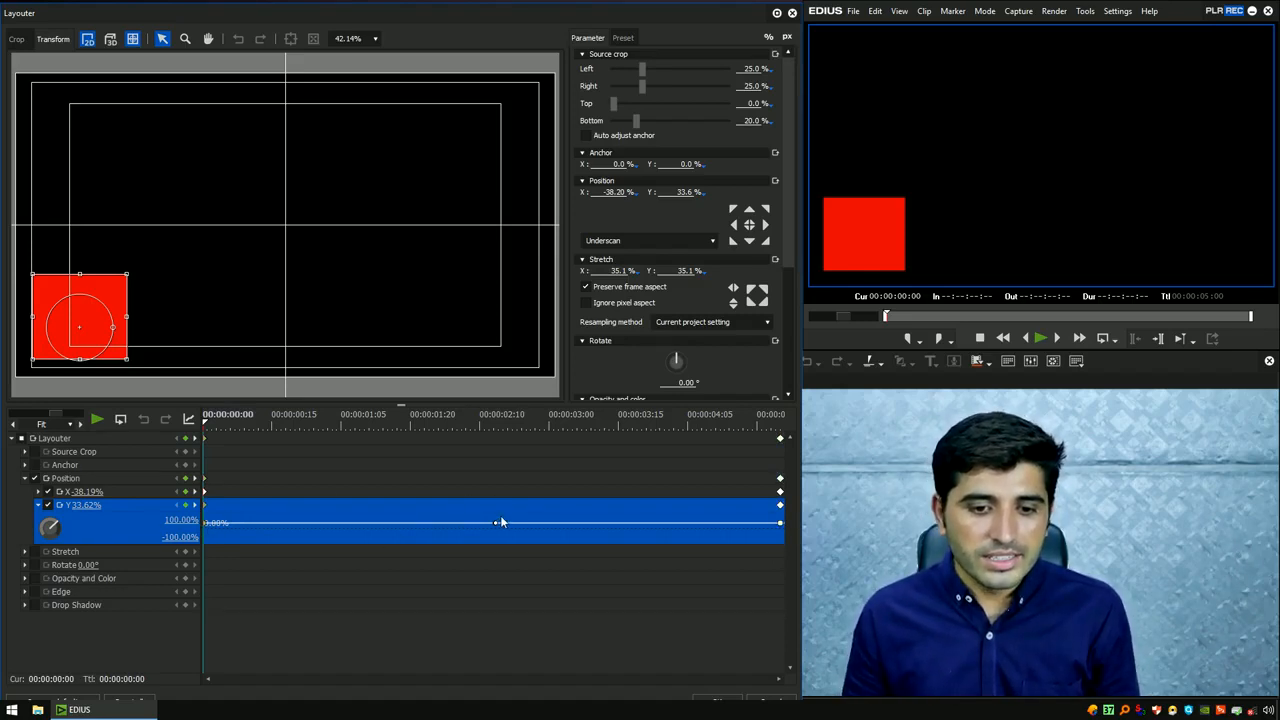
mouse_move(495, 521)
left_mouse_down()
mouse_move(498, 510)
mouse_move(489, 543)
left_mouse_up()
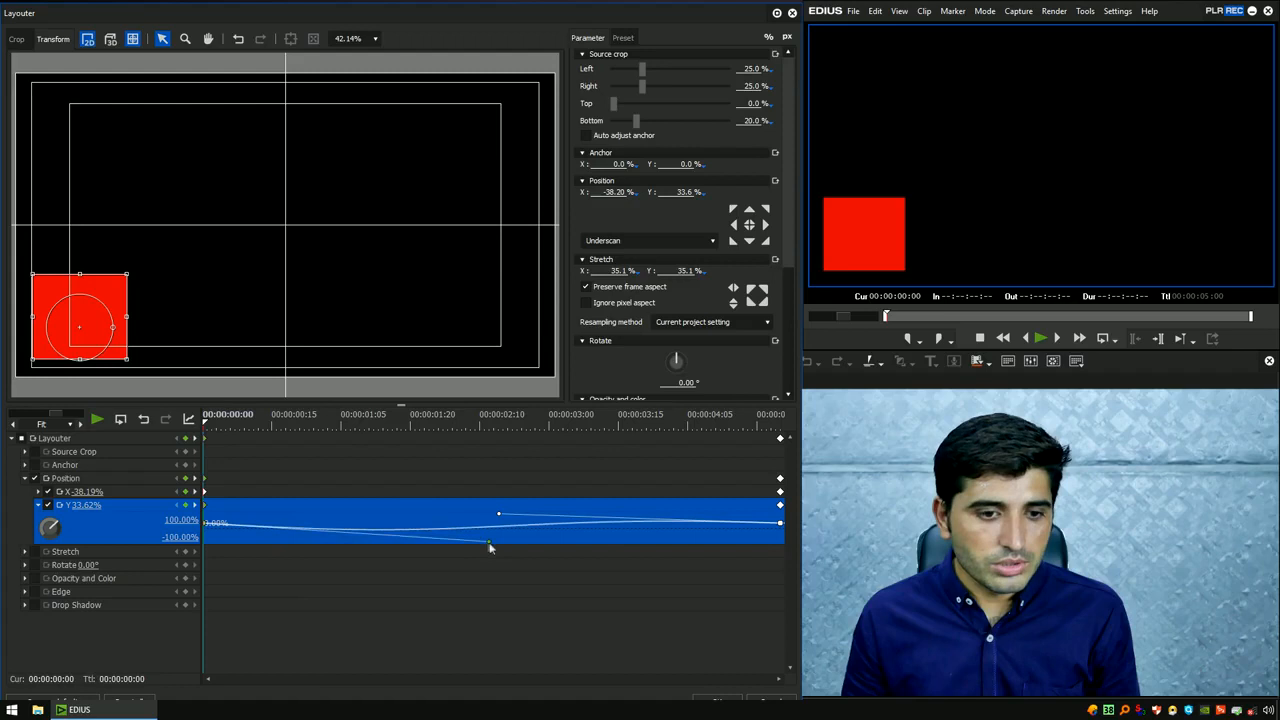
- Adjust the last keyframe's Bezier handle on the Y curve, checking the matte's height at 00:00:03:09 and 00:00:02:13
left_click_drag(205, 422, 591, 467)
left_click_drag(499, 518, 492, 522)
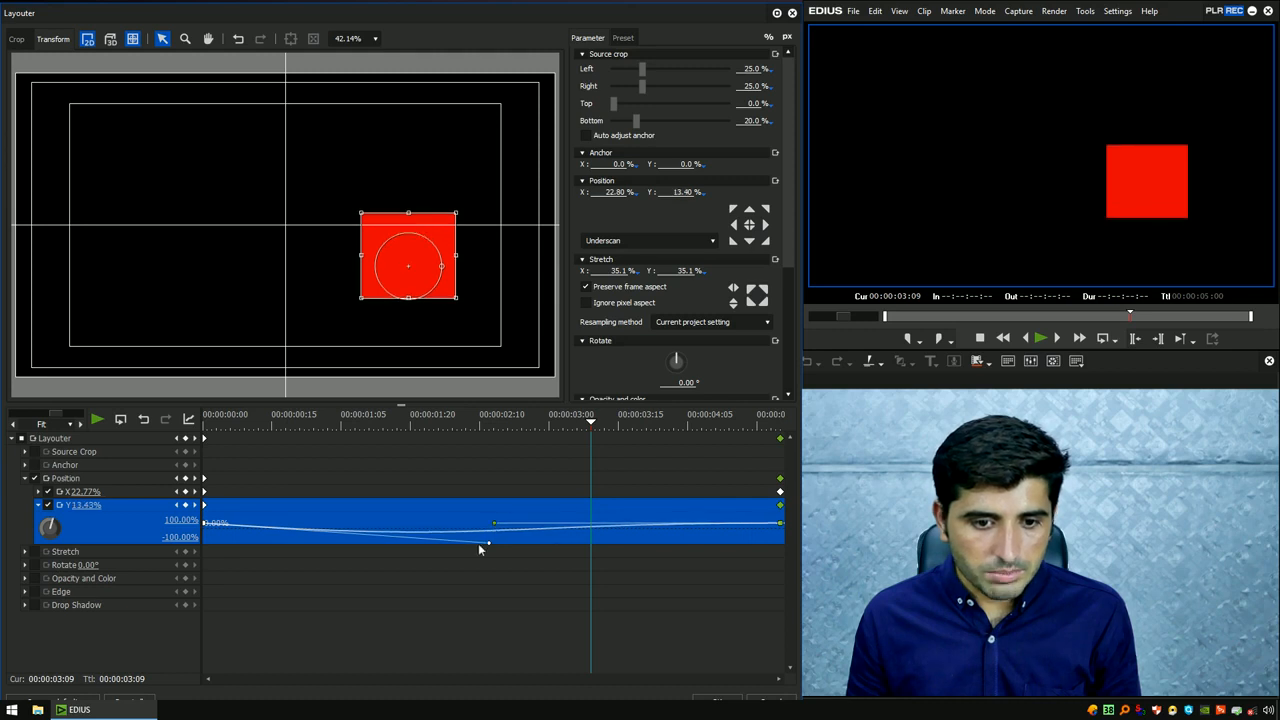
left_click_drag(493, 520, 496, 539)
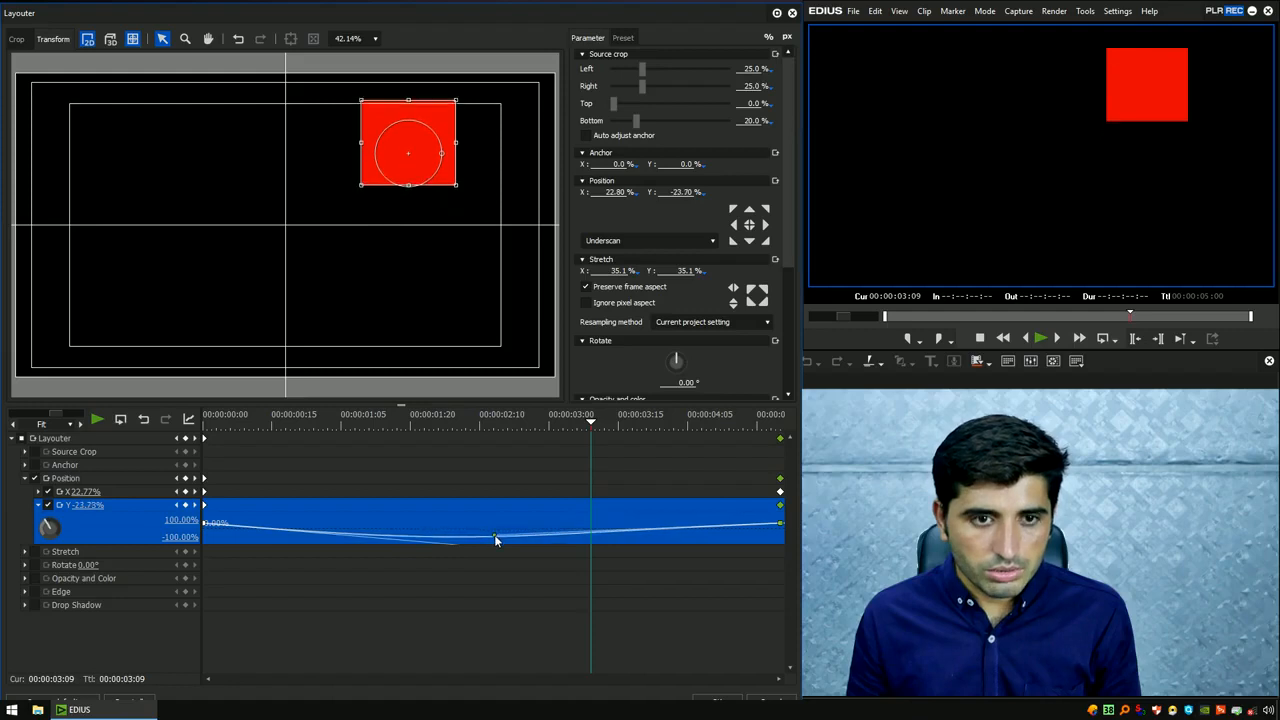
left_click(495, 424)
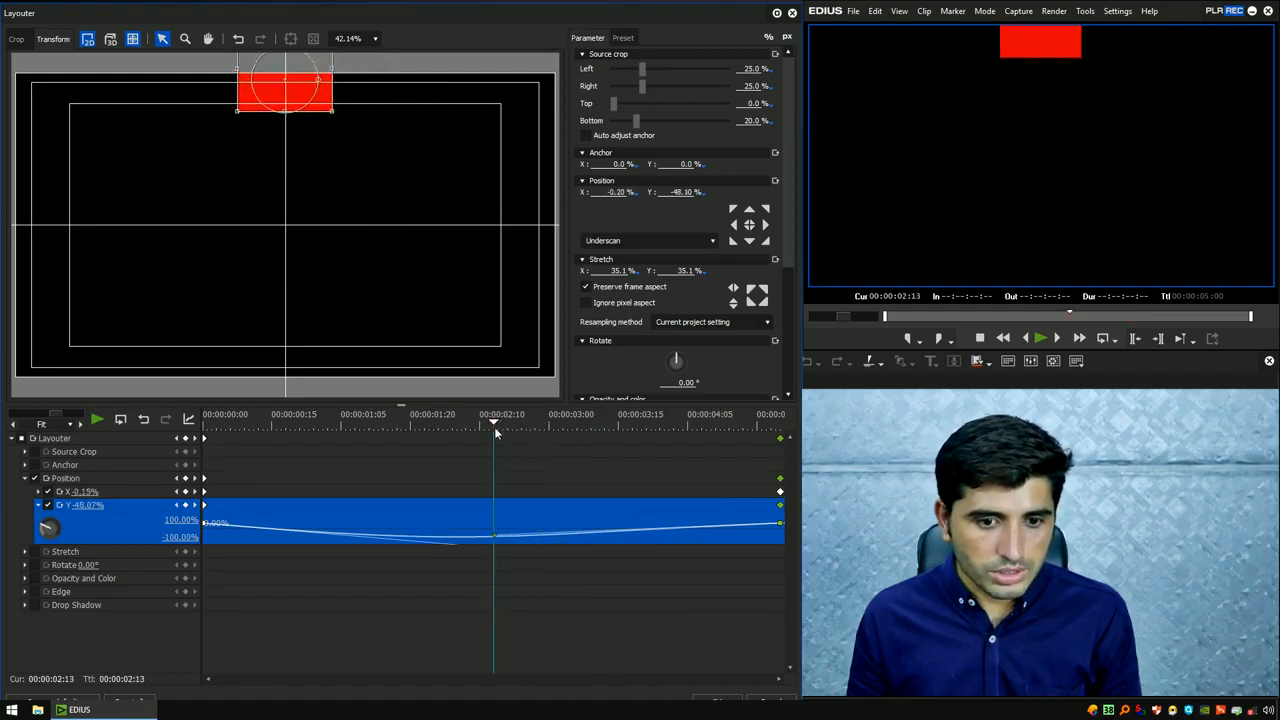
left_click_drag(494, 535, 494, 525)
- Set the first keyframe's Y to about 17.6% on the curve and bring both Bezier handles to about the same level below it
left_click(453, 546)
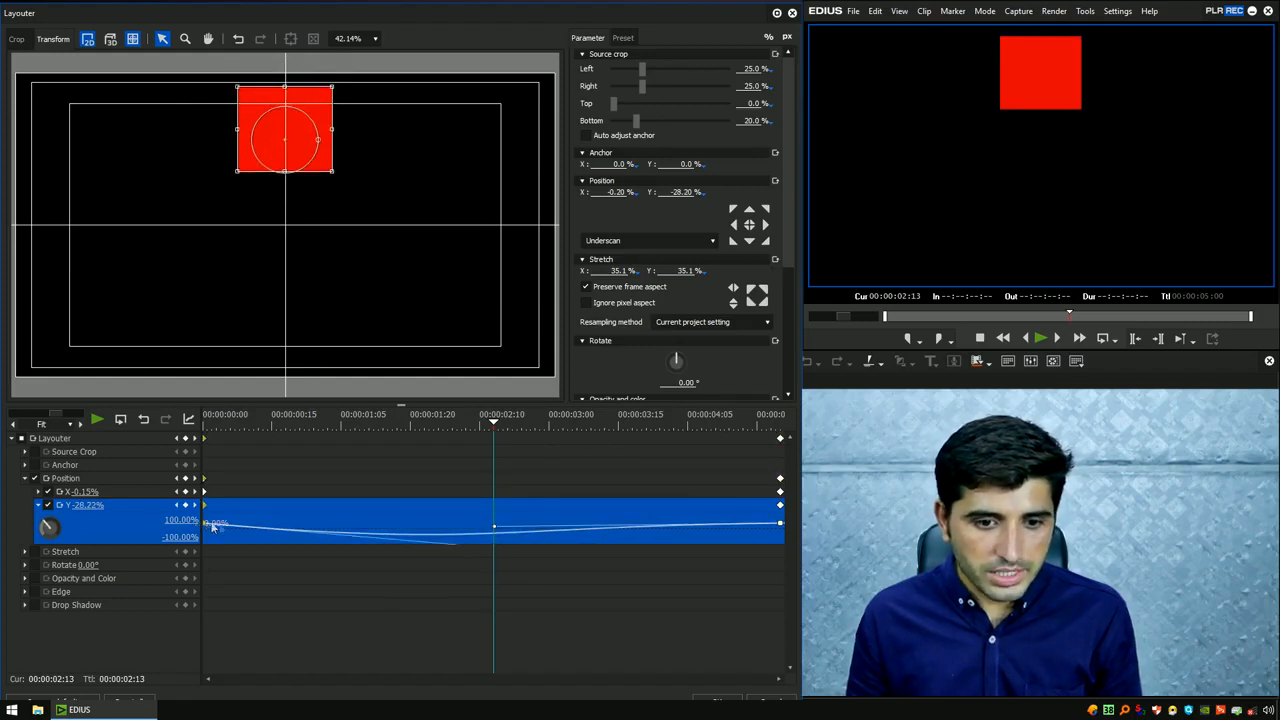
left_click(446, 544)
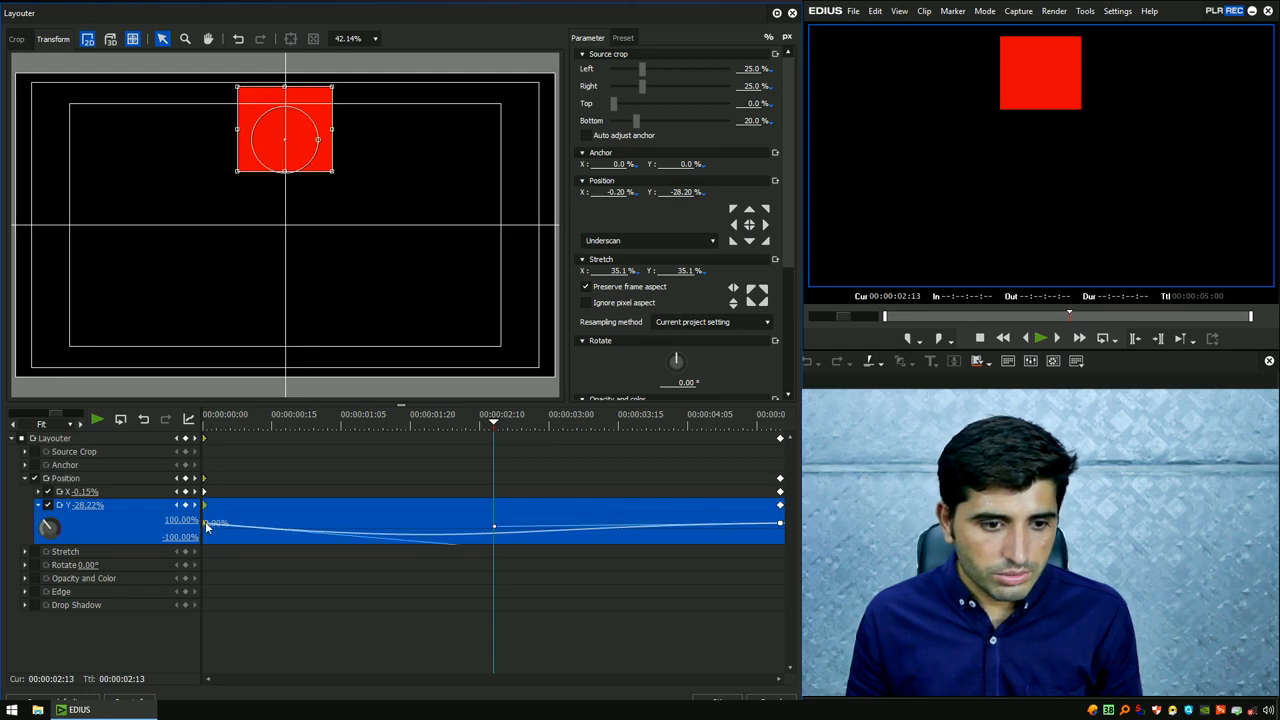
left_click_drag(204, 527, 276, 531)
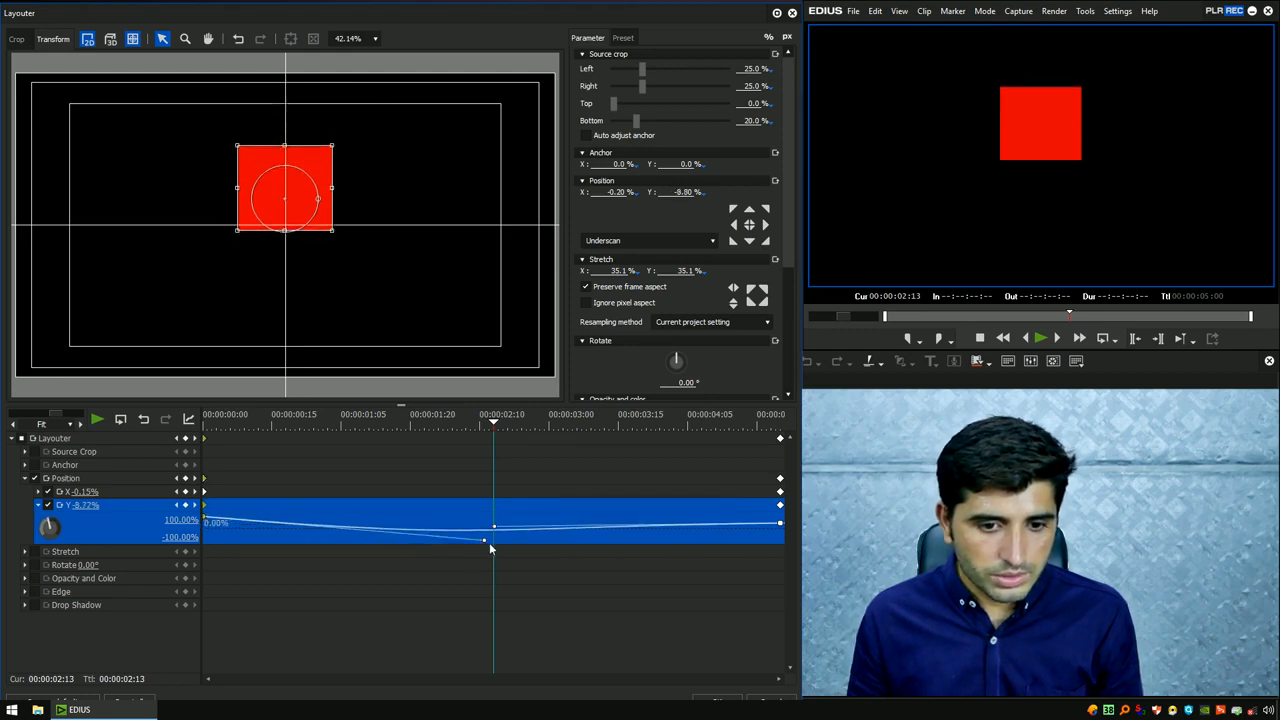
left_click_drag(485, 544, 313, 533)
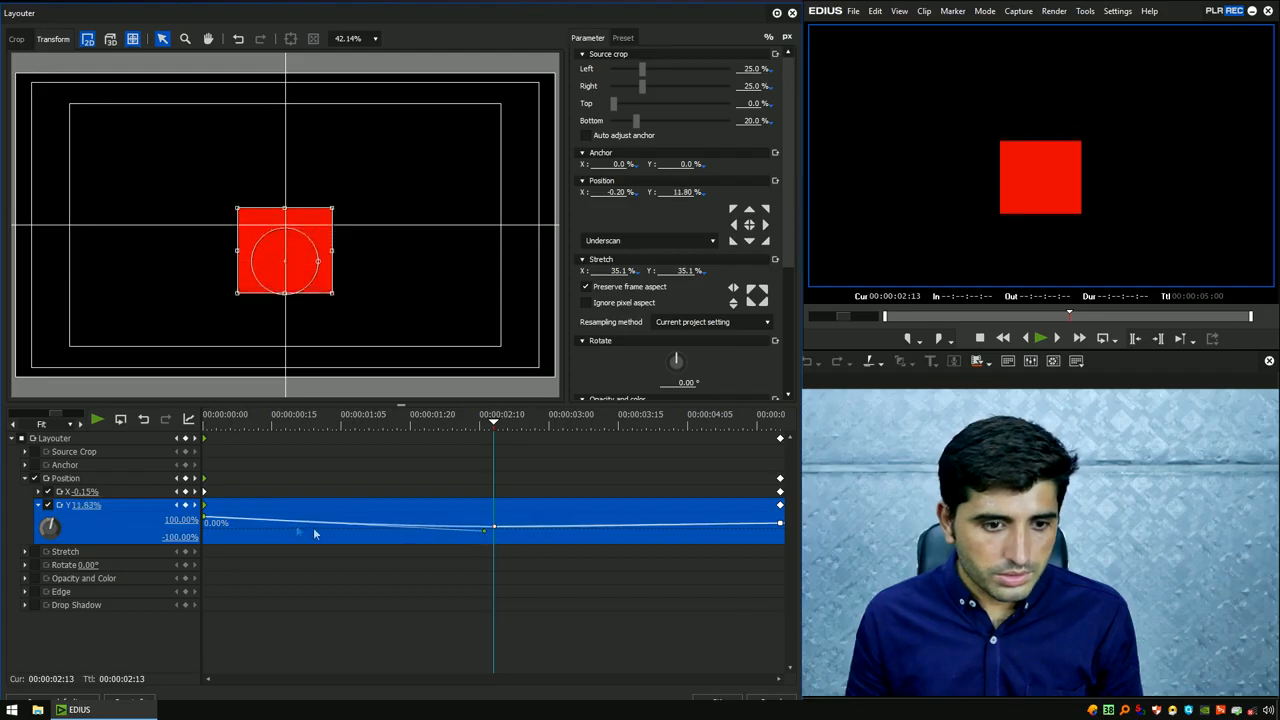
left_click_drag(207, 522, 201, 529)
left_click_drag(486, 544, 494, 535)
- Play the red matte's curved motion from the start twice
left_click_drag(488, 421, 183, 445)
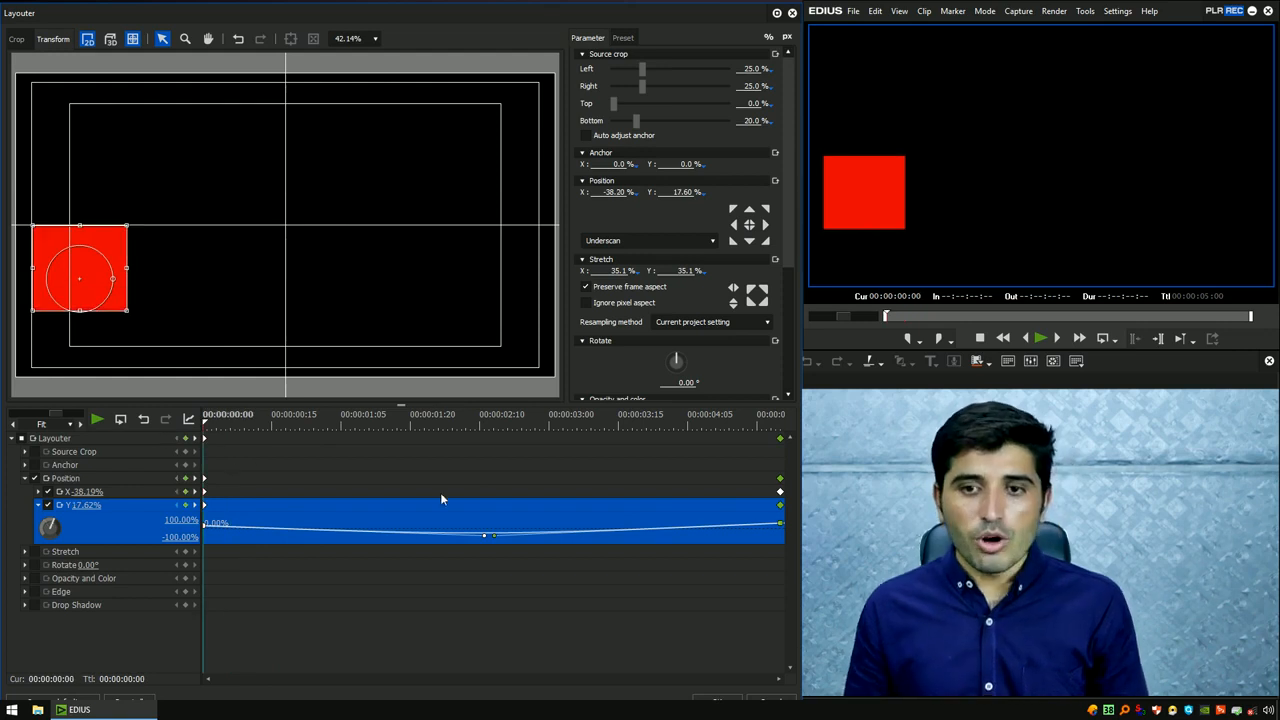
key("space")
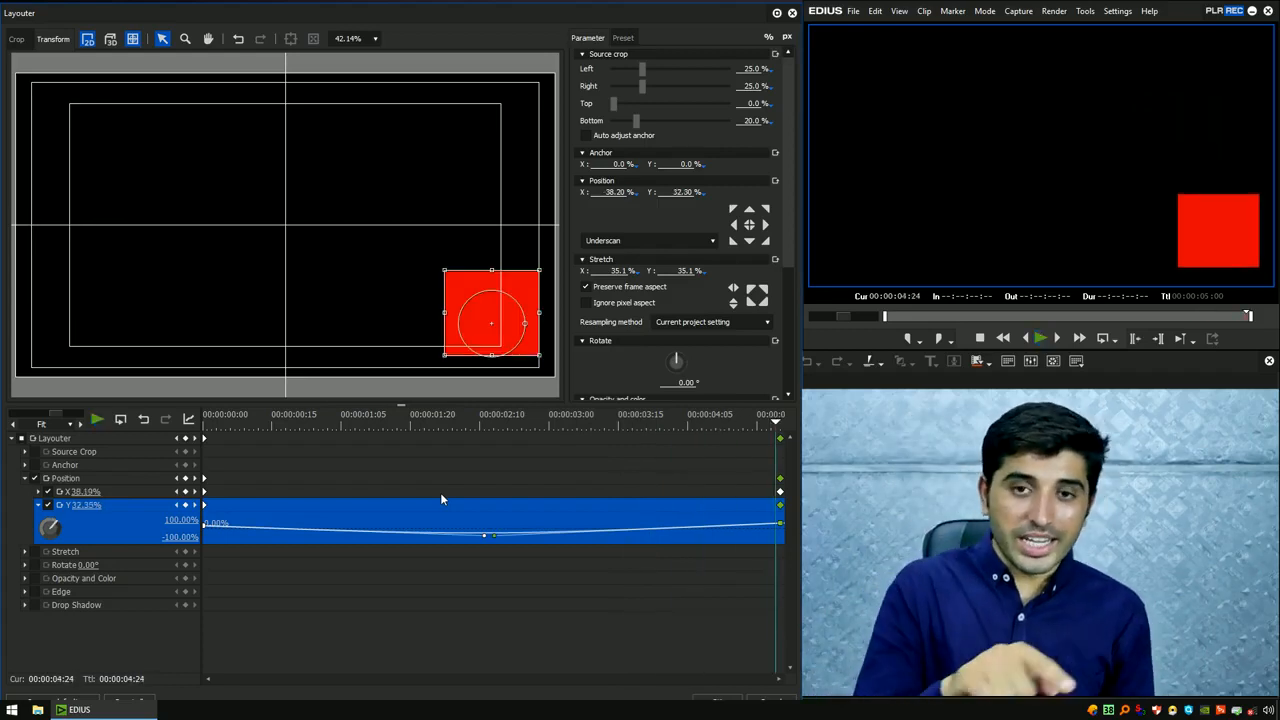
key("space")
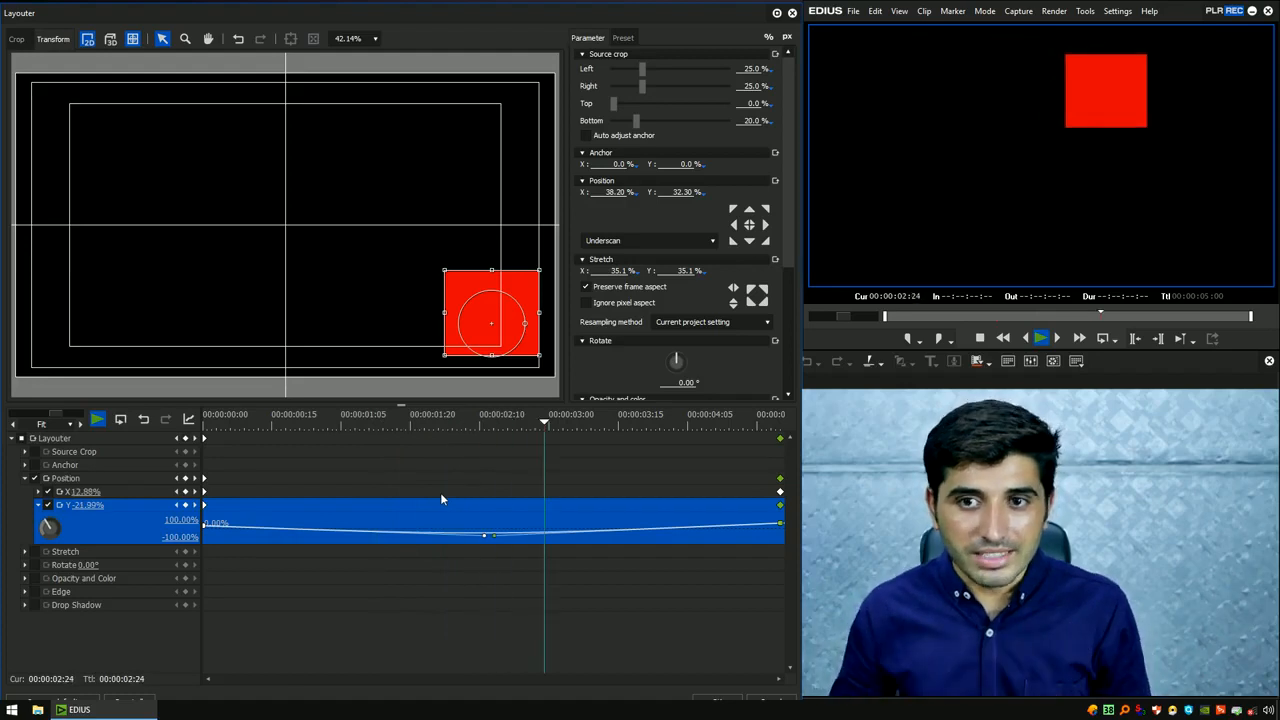
- Move the red matte to about X -38.40%, Y -23.30% at the first Position keyframe and raise it similarly at the last one
left_click(25, 478)
left_click(177, 439)
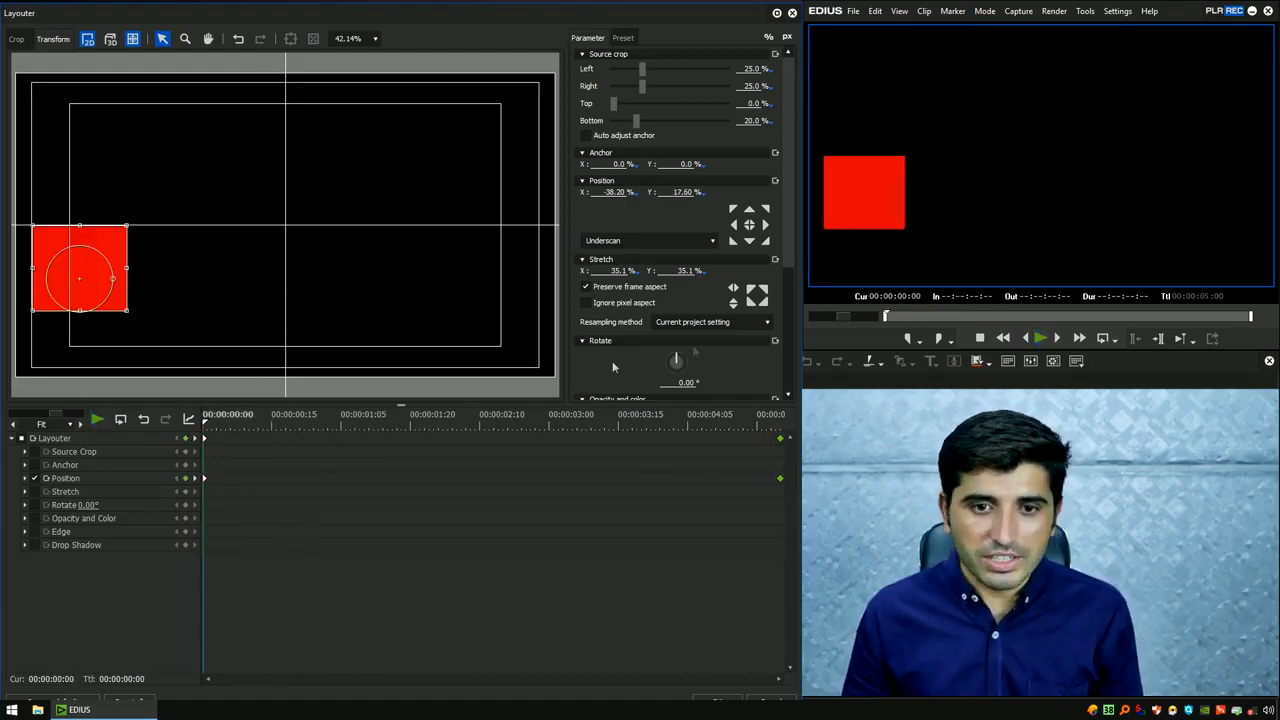
left_click_drag(79, 268, 78, 145)
left_click_drag(205, 425, 782, 428)
left_click_drag(490, 332, 512, 140)
left_click_drag(776, 424, 172, 424)
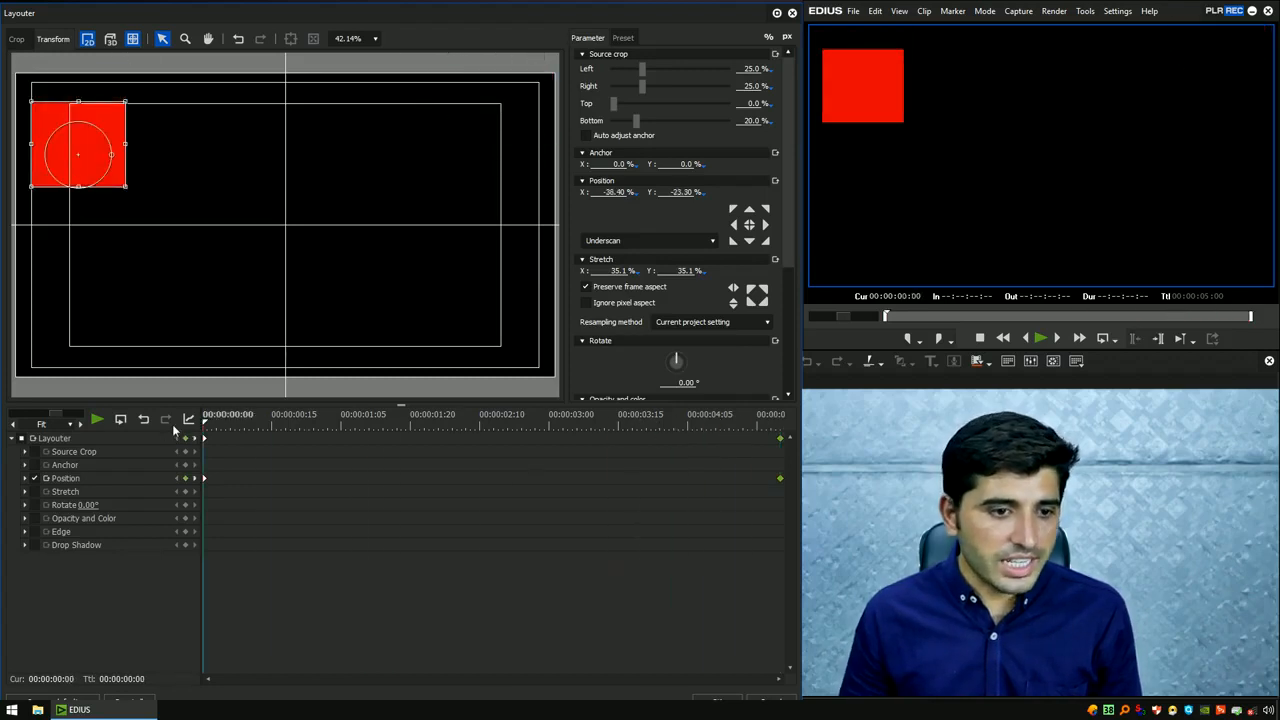
- Raise both Bezier handles above the Position Y curve and slightly raise the last keyframe's Y value
left_click(25, 479)
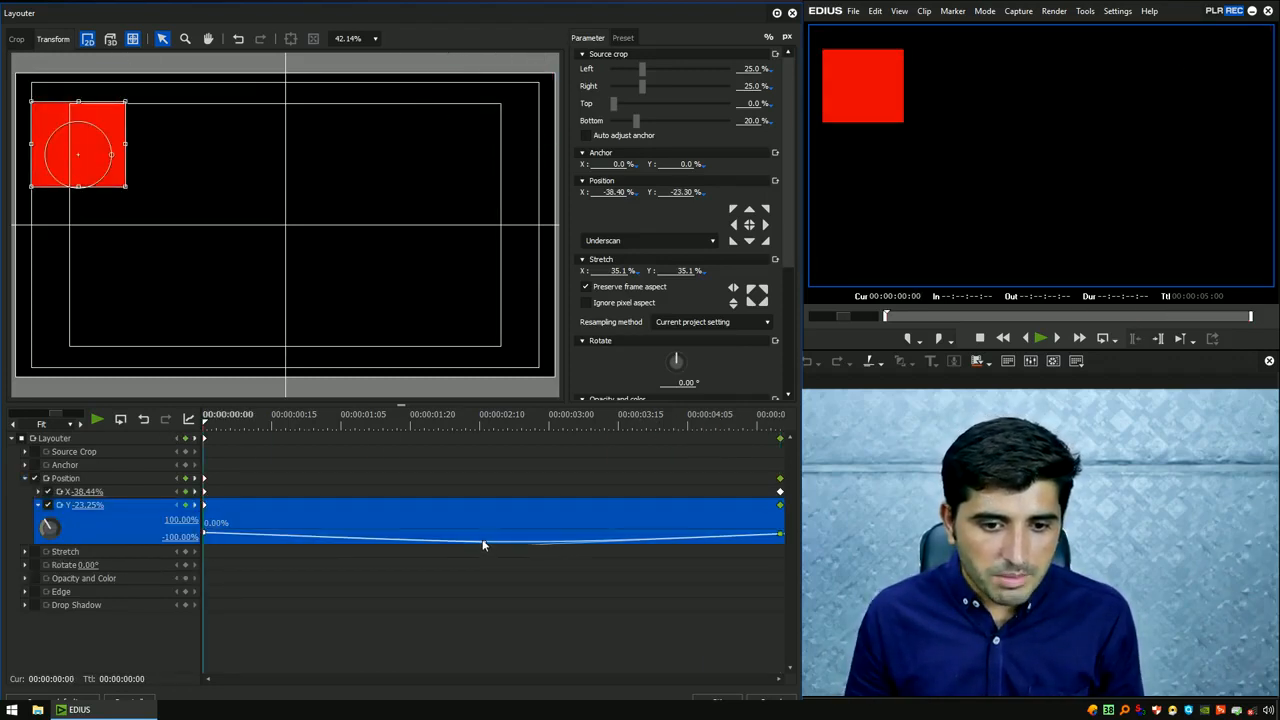
left_click_drag(486, 515, 485, 513)
left_click(780, 534)
left_click_drag(782, 536, 782, 530)
left_click_drag(494, 541, 508, 518)
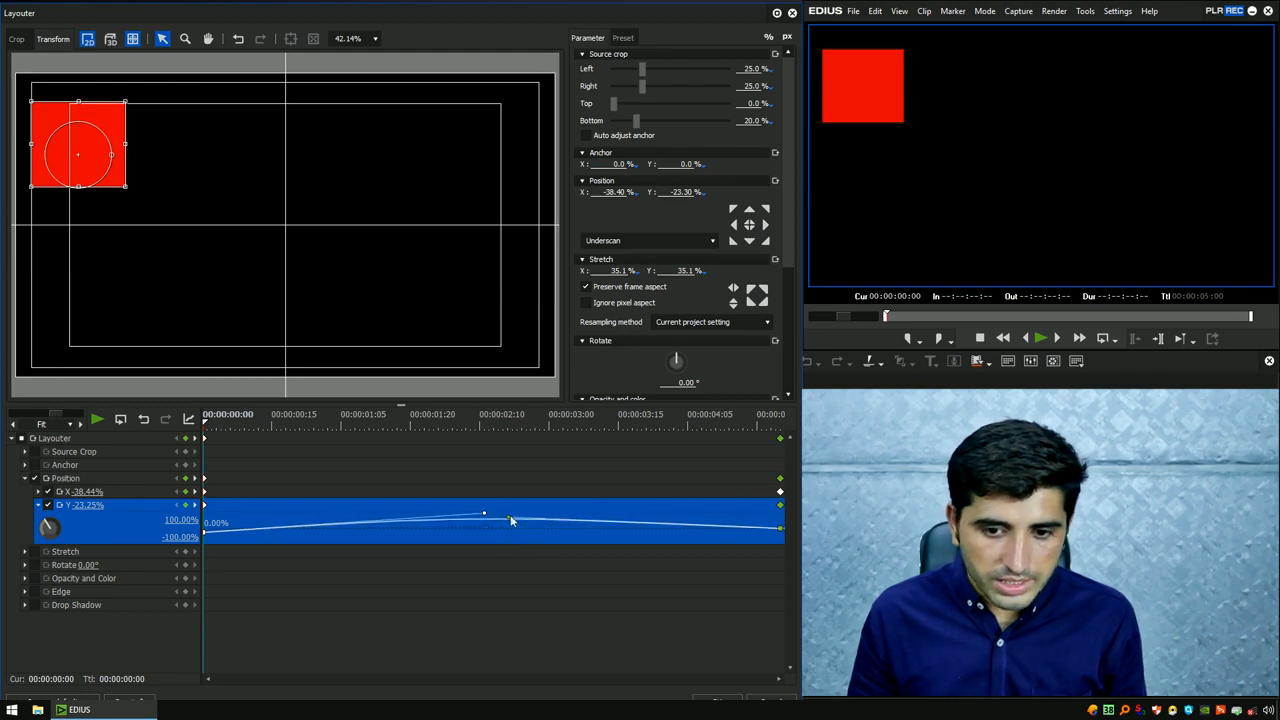
left_click_drag(781, 530, 781, 531)
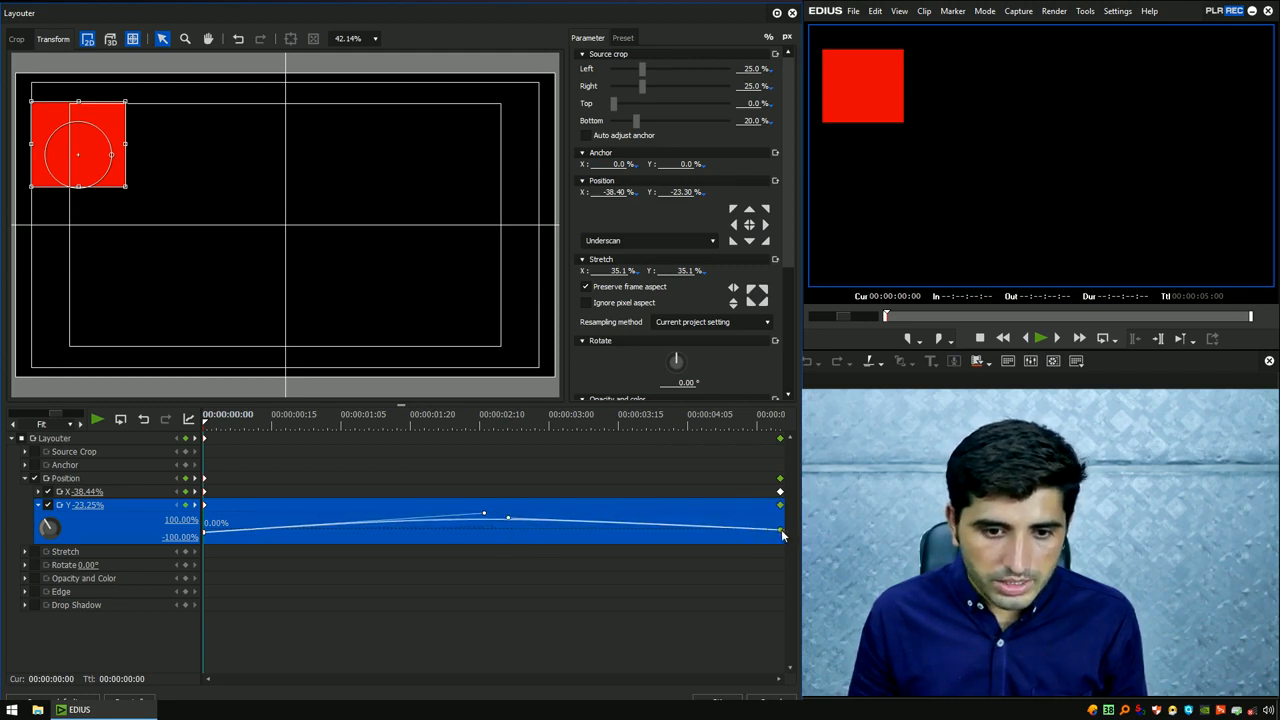
- Preview the motion, flatten the Y curve by moving the last keyframe's Bezier handle closer to it, and replay from the start
key("space")
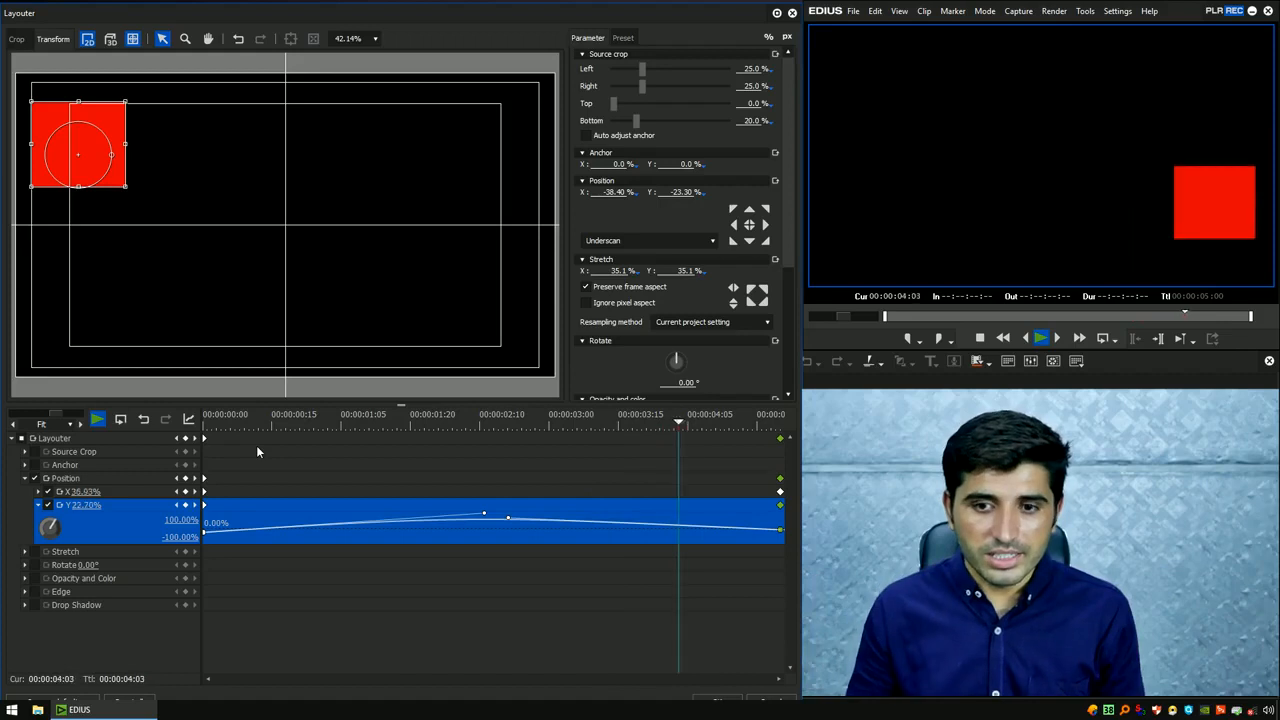
left_click_drag(769, 422, 499, 436)
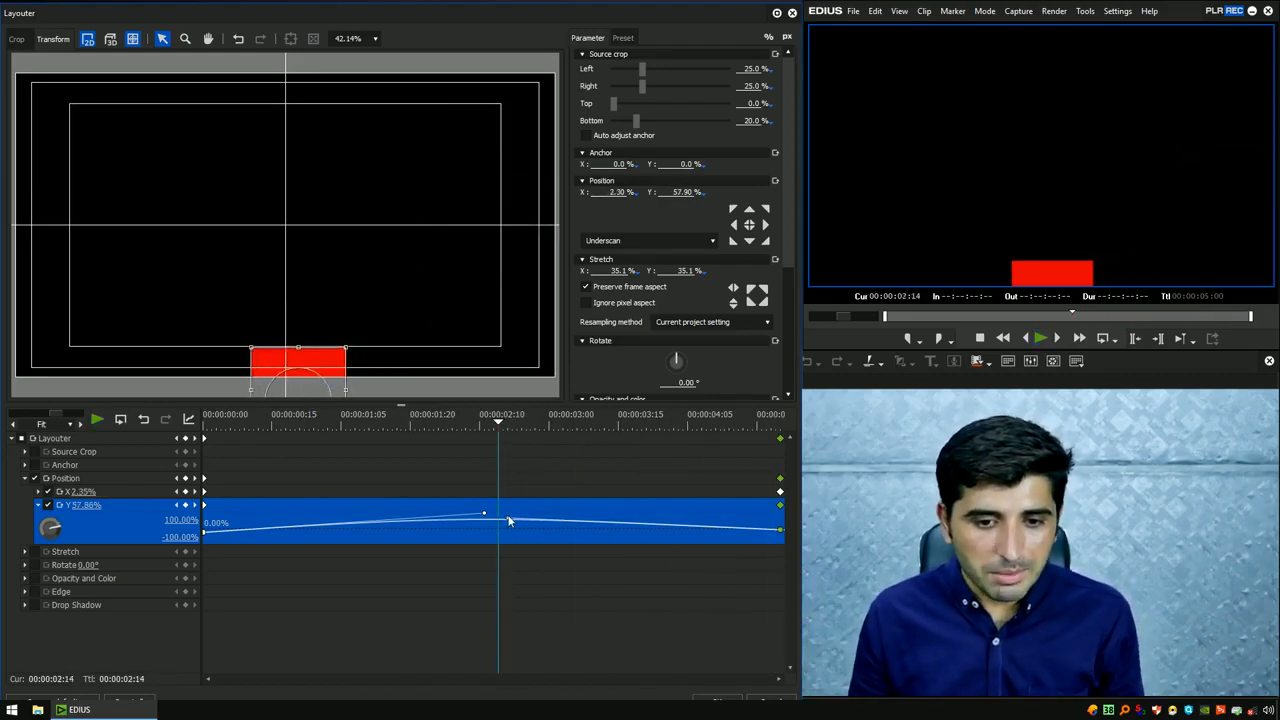
left_click_drag(508, 518, 546, 533)
left_click_drag(498, 425, 198, 432)
key("space")
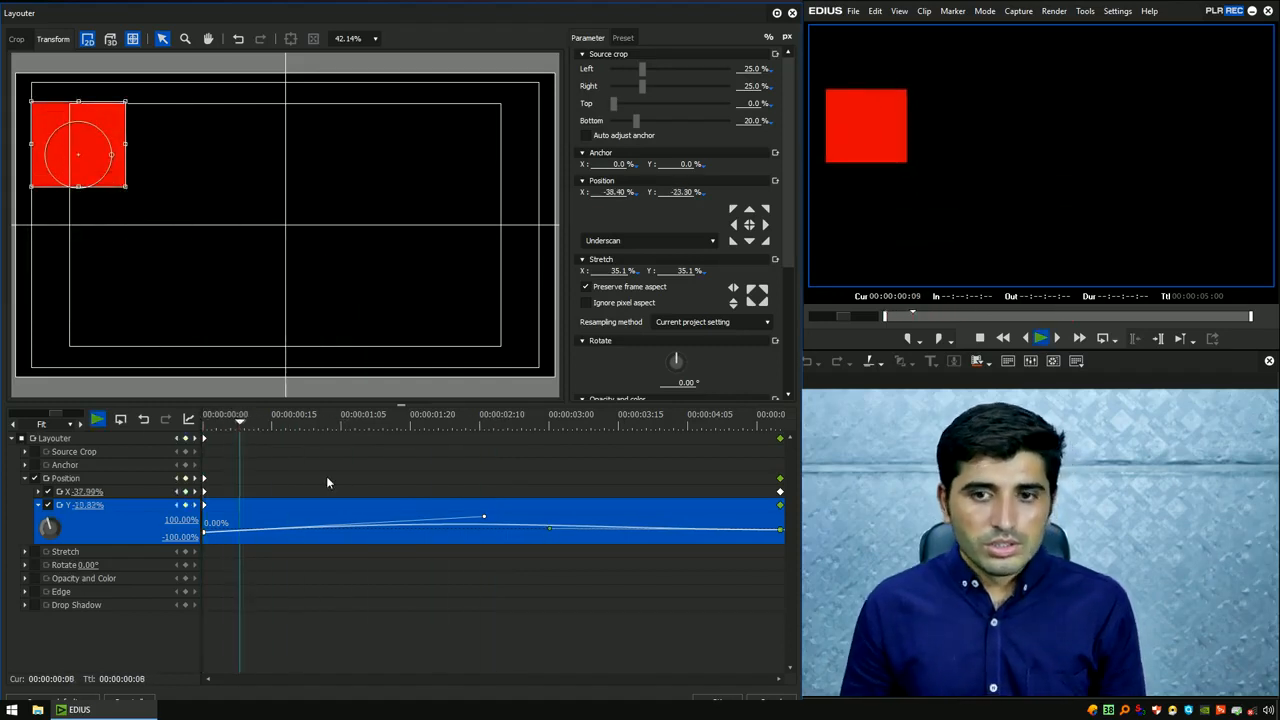